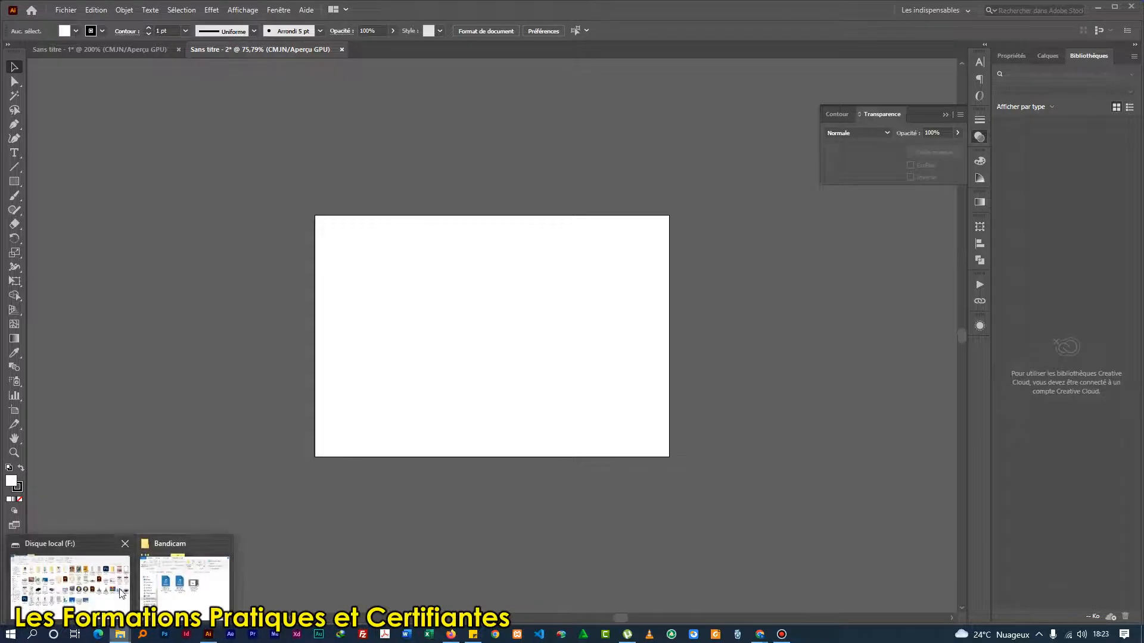
View the reference image Texte 3D_Plan de travail 1.jpg from the Musique folder at full window size, and return to Illustrator.
{"action": "left_click", "coordinate": [188, 587]}
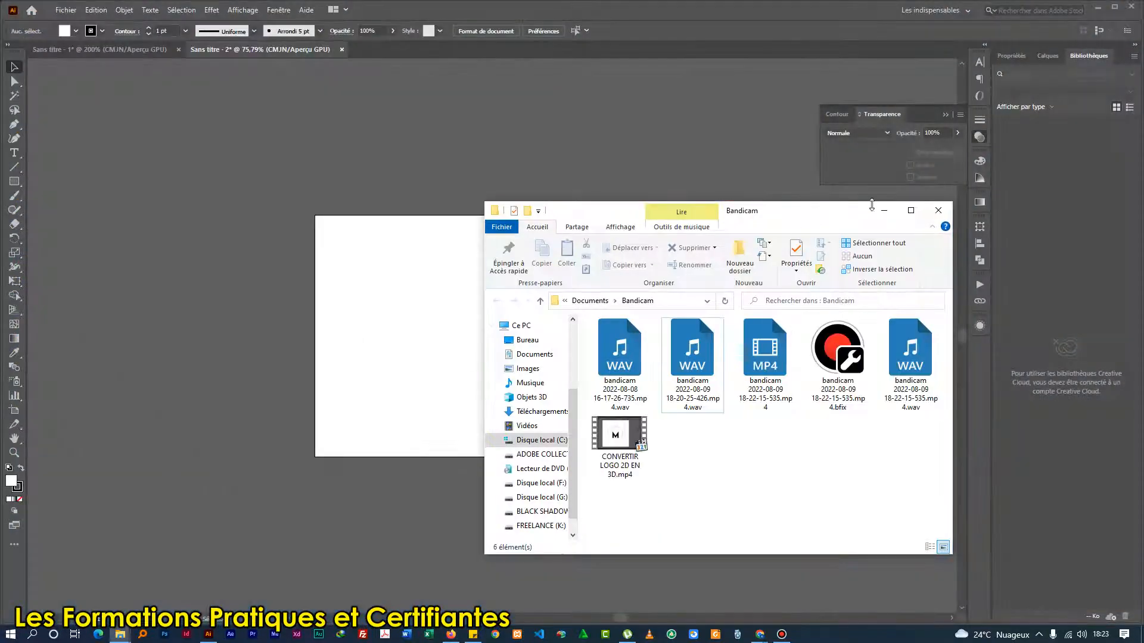
{"action": "left_click", "coordinate": [912, 210]}
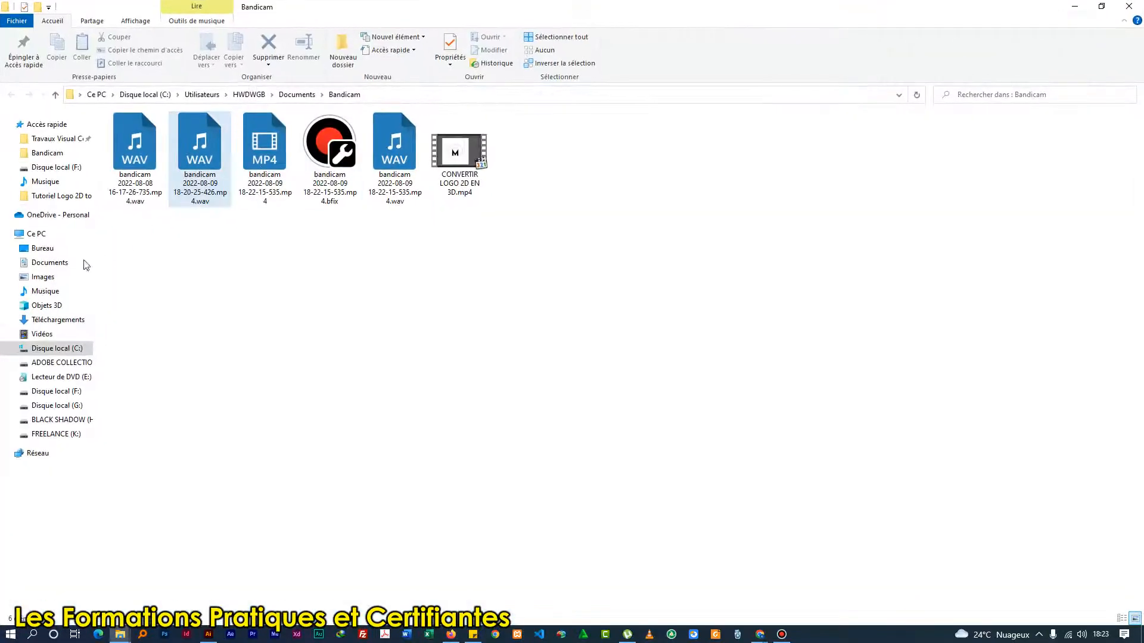
{"action": "left_click", "coordinate": [44, 291]}
{"action": "left_click", "coordinate": [217, 181]}
{"action": "double_click", "coordinate": [217, 181]}
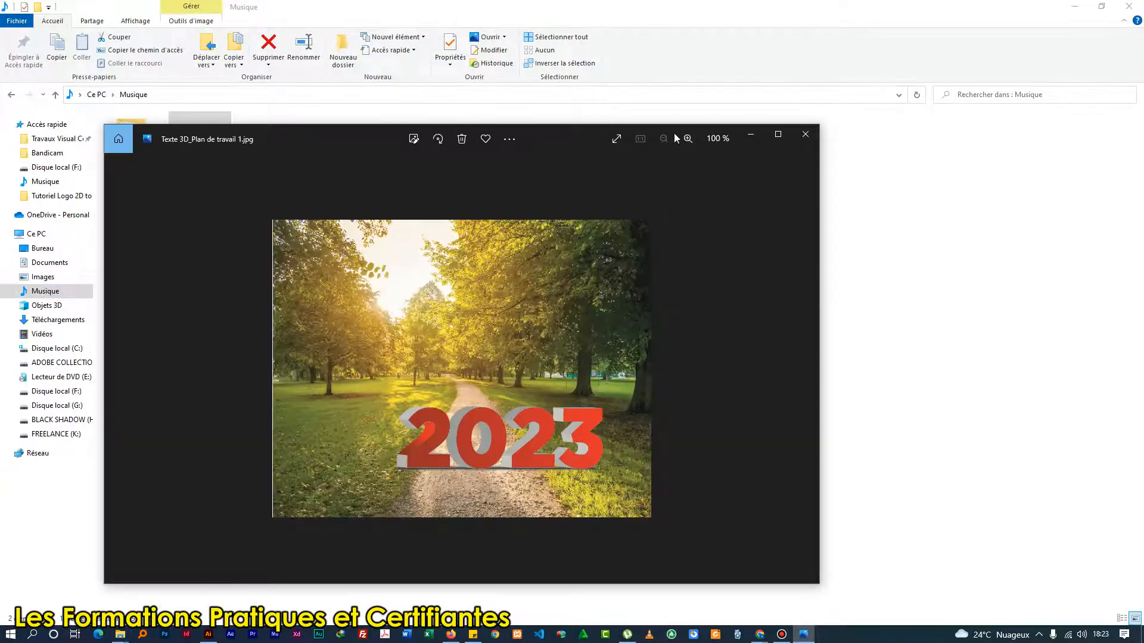
{"action": "left_click", "coordinate": [778, 134]}
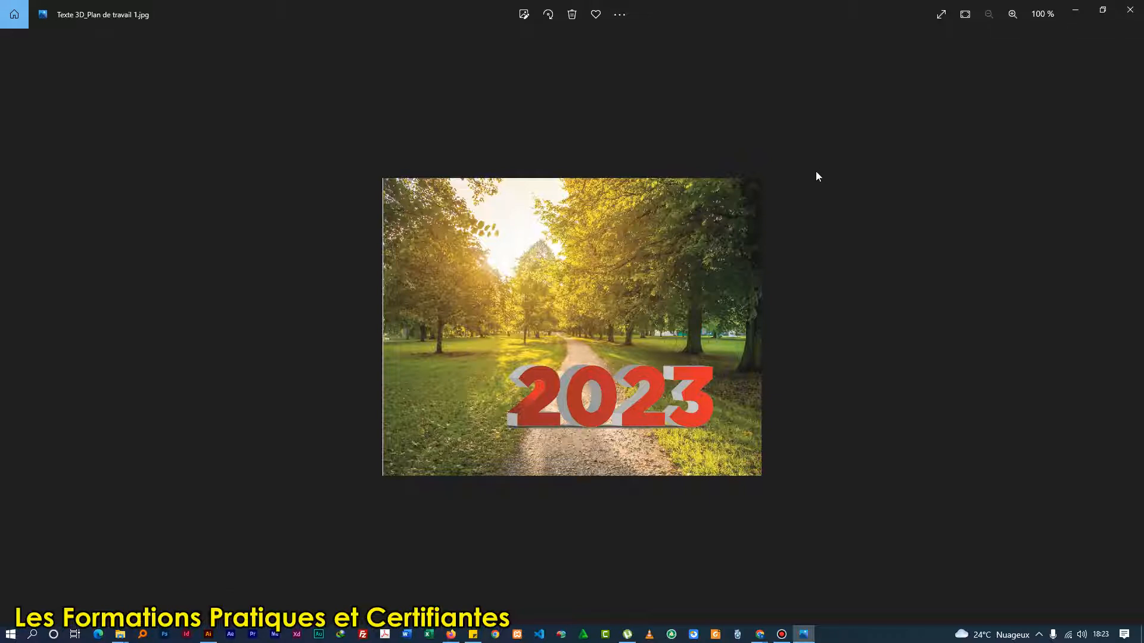
{"action": "left_click", "coordinate": [1075, 10]}
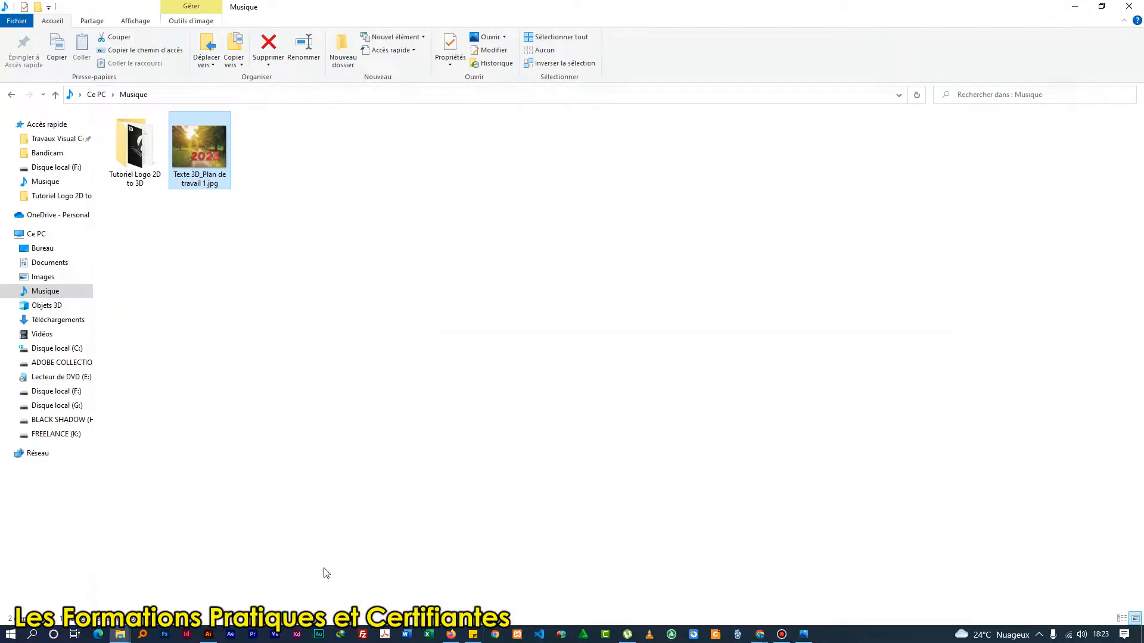
{"action": "left_click", "coordinate": [208, 635]}
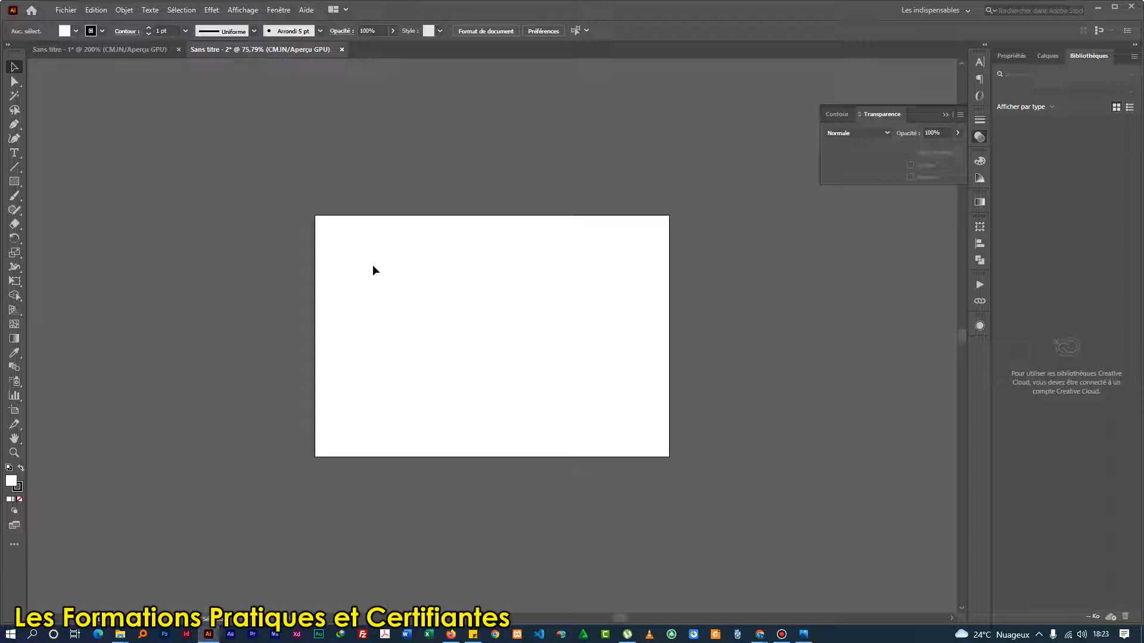
Add the point text "2023" to the artboard, enlarge it to about 190 pt and position it near the middle.
{"action": "key", "text": "t"}
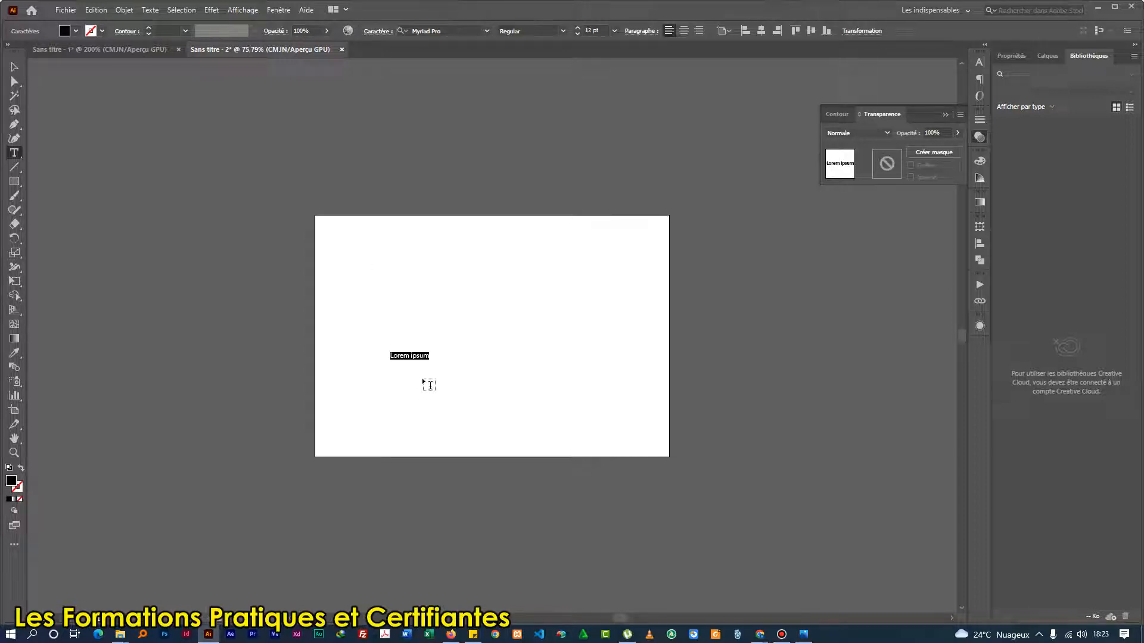
{"action": "type", "text": "2023"}
{"action": "key", "text": "Escape"}
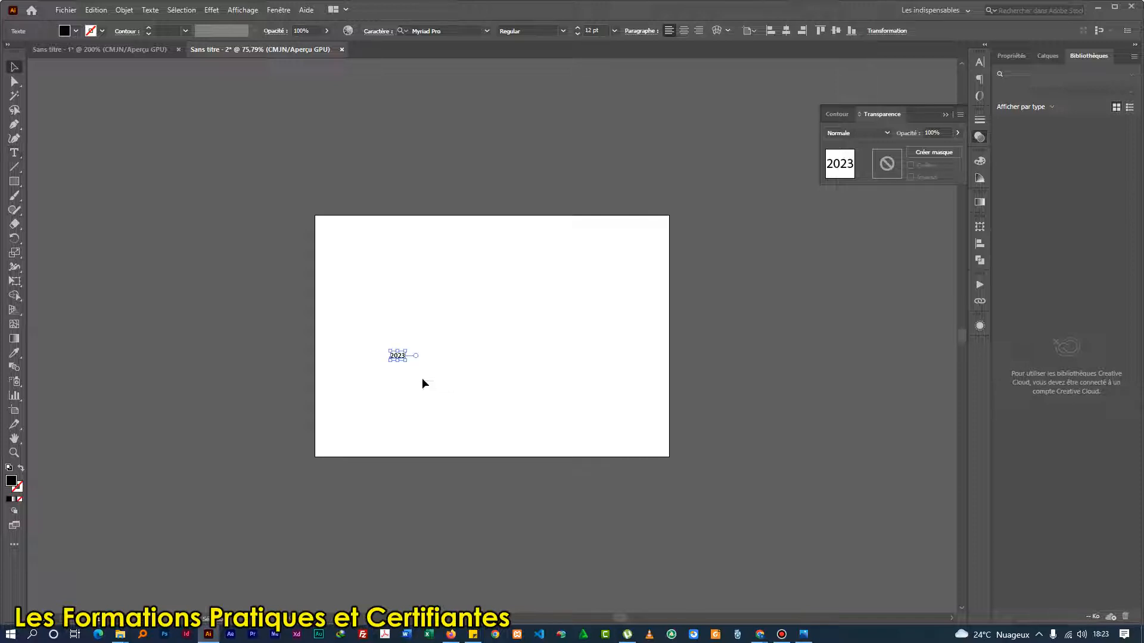
{"action": "left_click_drag", "start_coordinate": [407, 363], "coordinate": [709, 506]}
{"action": "left_click_drag", "start_coordinate": [494, 399], "coordinate": [489, 346]}
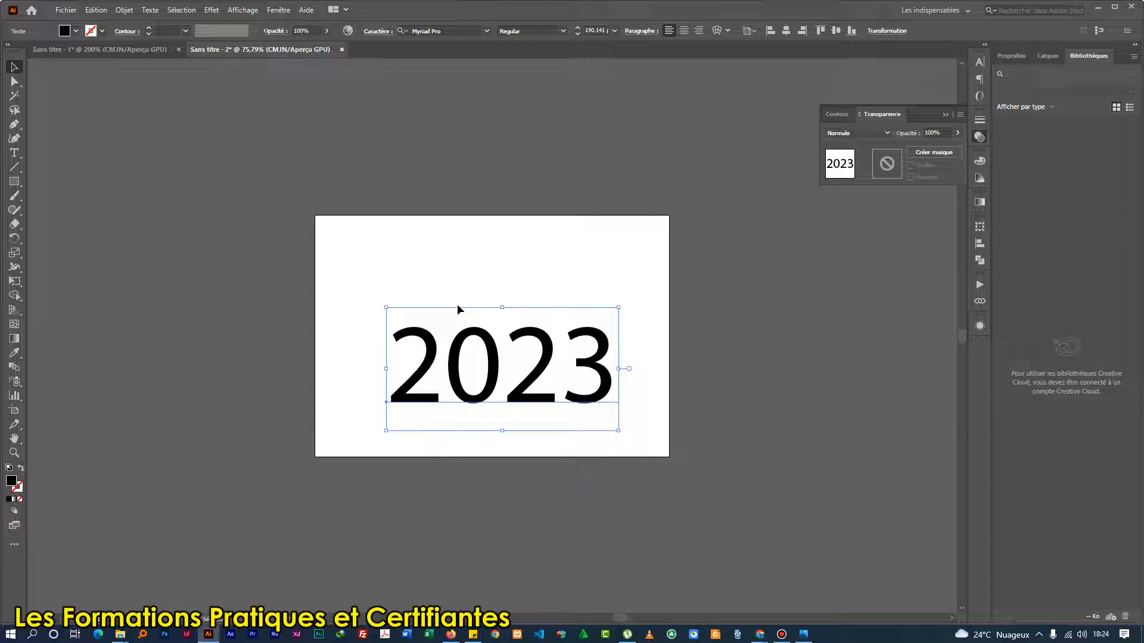
{"action": "left_click_drag", "start_coordinate": [486, 340], "coordinate": [464, 323]}
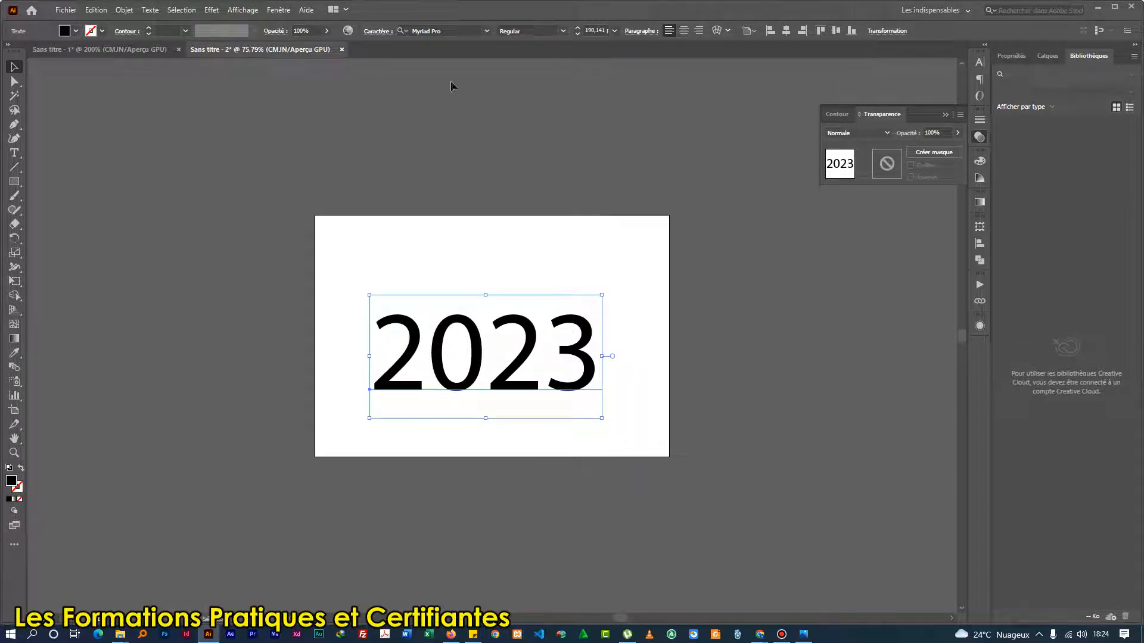
Change the 2023 text's font to Gotham Black and recentre the text horizontally on the artboard.
{"action": "left_click", "coordinate": [438, 31]}
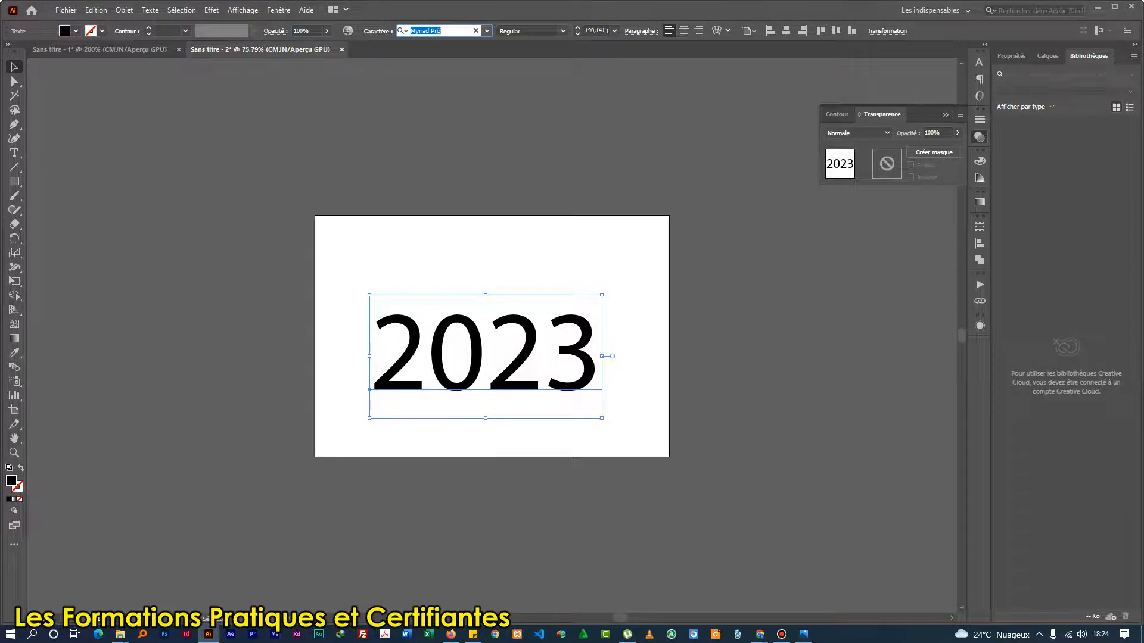
{"action": "type", "text": "gotham"}
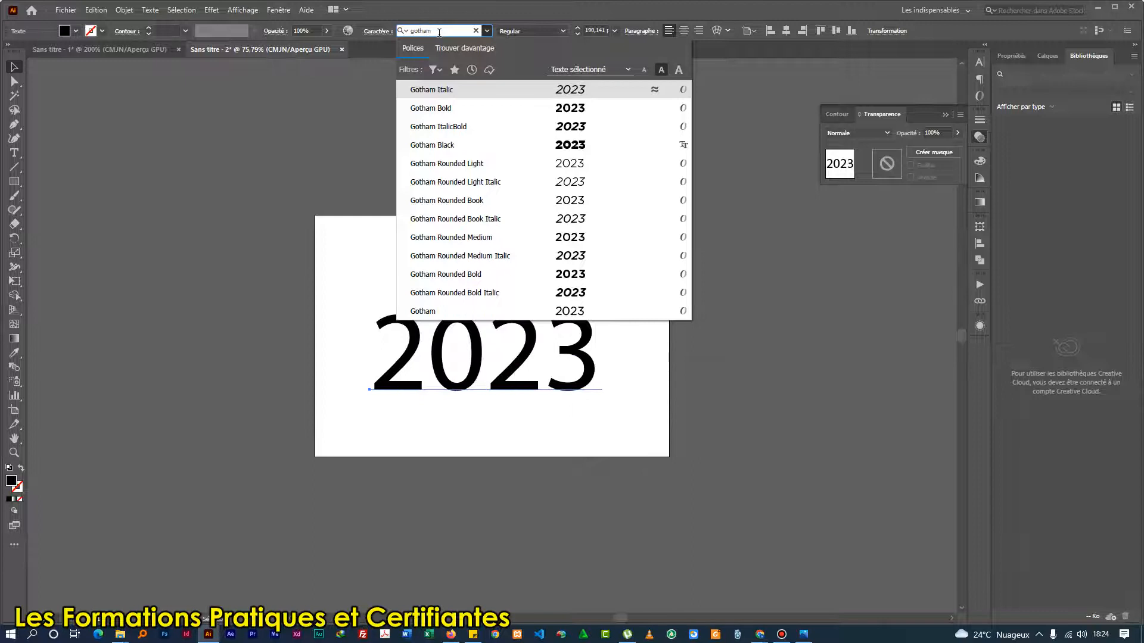
{"action": "left_click", "coordinate": [439, 146]}
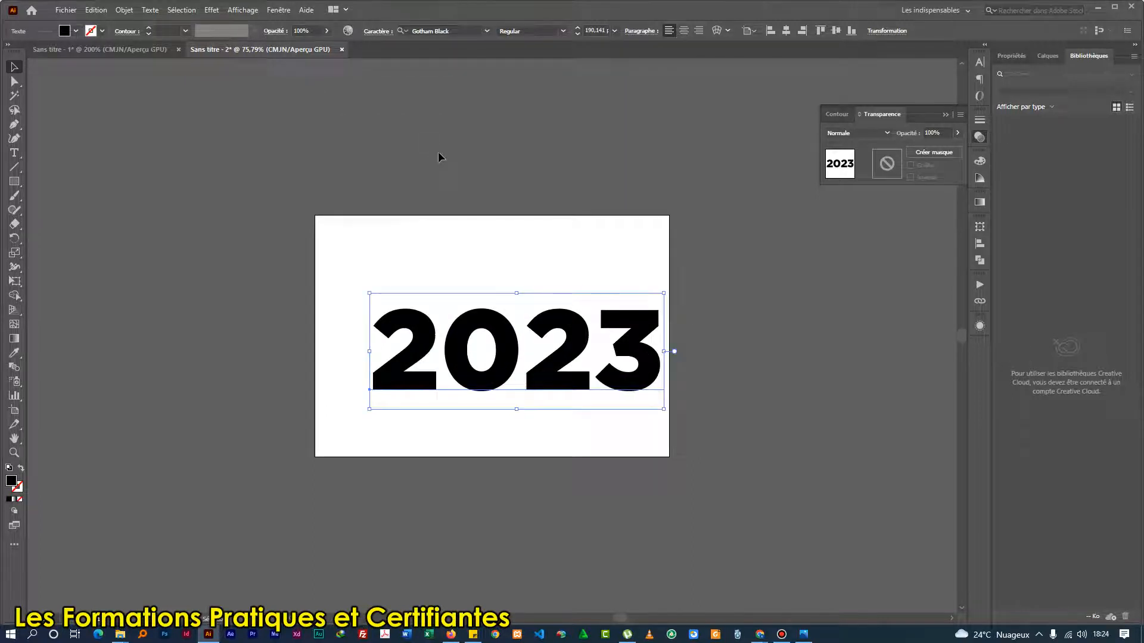
{"action": "left_click_drag", "start_coordinate": [554, 384], "coordinate": [535, 397]}
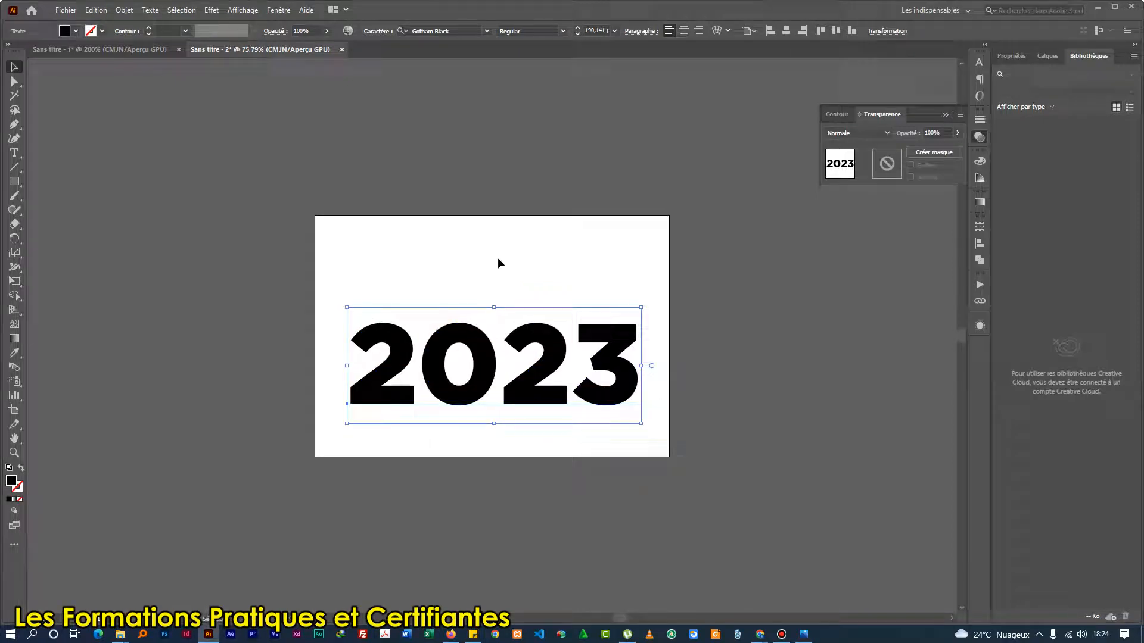
Convert the 2023 text to outlines (Vectoriser) and fill it with the Blanc, Noir linear gradient preset.
{"action": "right_click", "coordinate": [527, 403]}
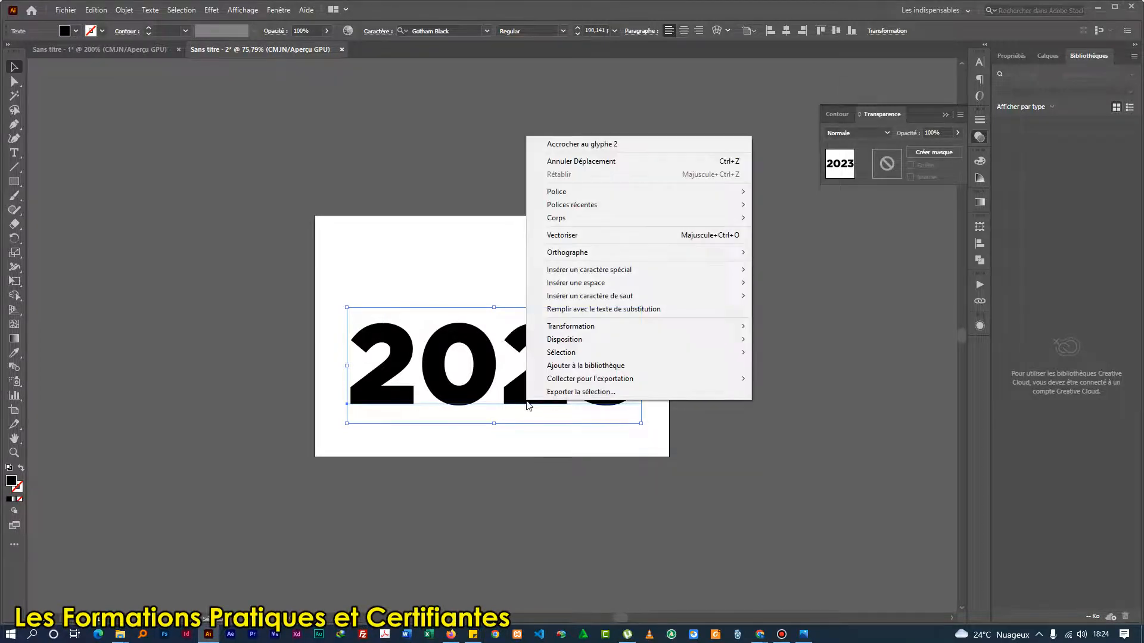
{"action": "left_click", "coordinate": [574, 237]}
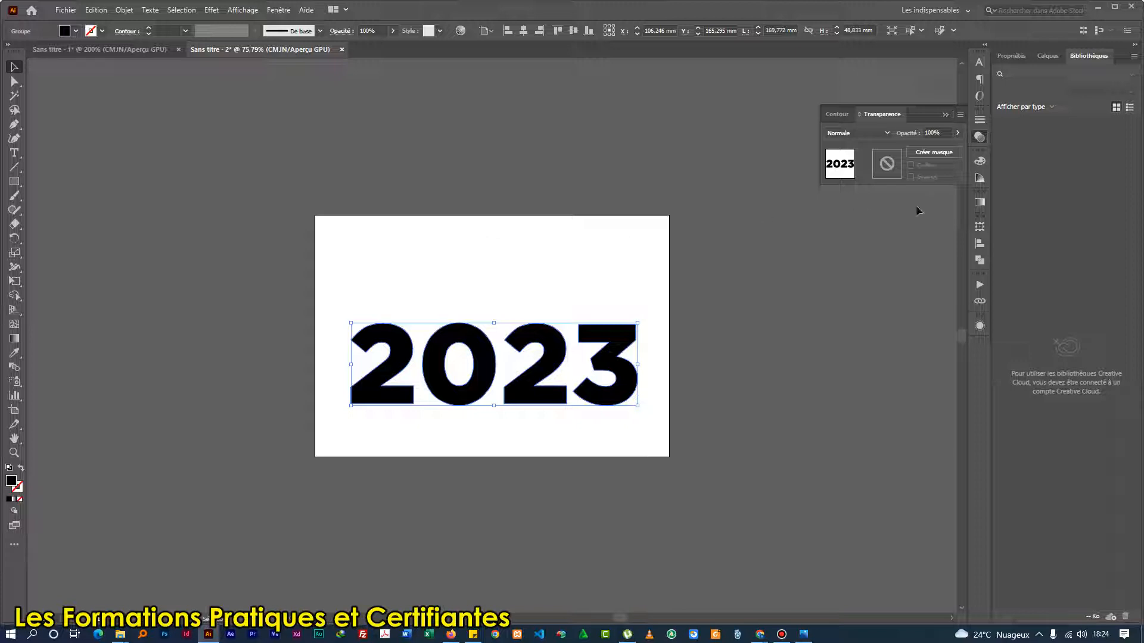
{"action": "left_click", "coordinate": [982, 203]}
{"action": "left_click", "coordinate": [847, 221]}
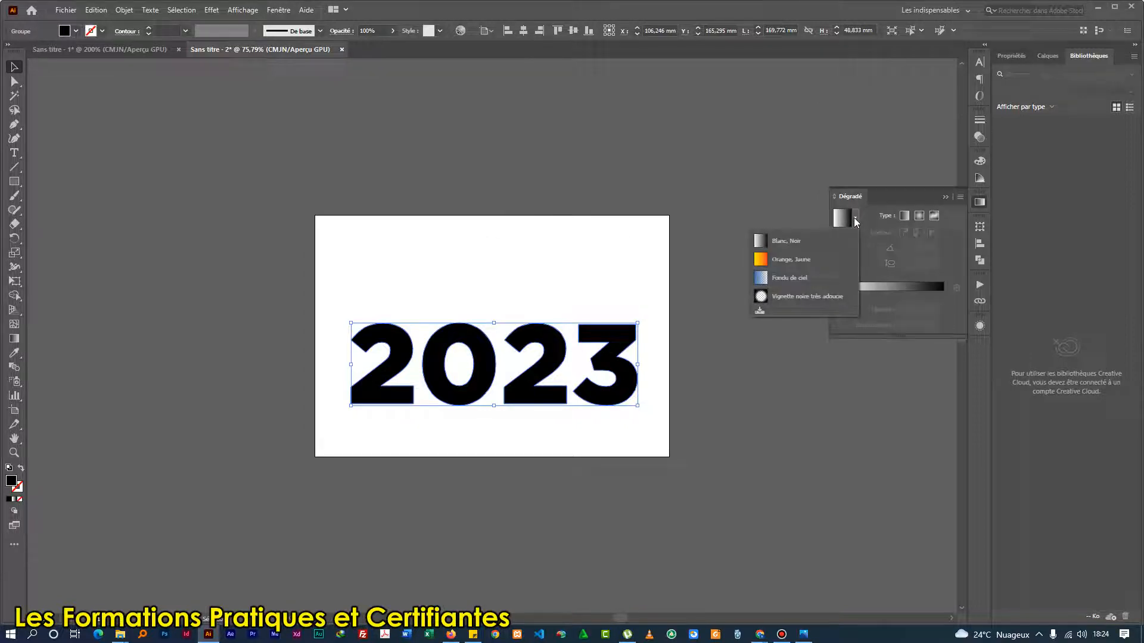
{"action": "left_click", "coordinate": [785, 241]}
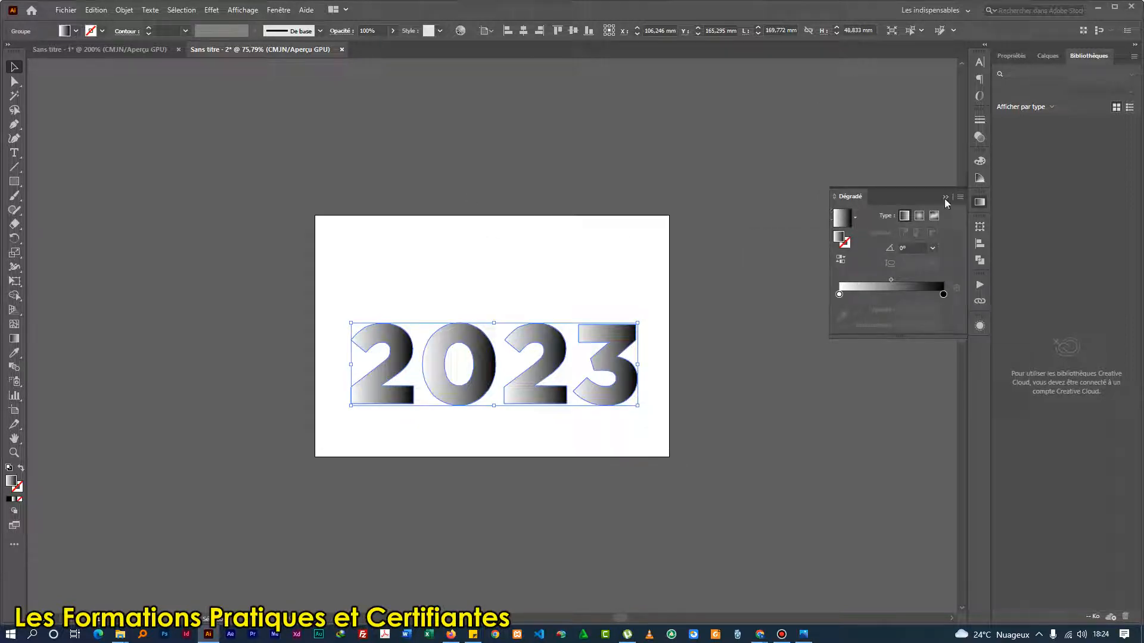
Recolour the gradient's white start stop dark red and its black end stop bright red using the colour swatches.
{"action": "double_click", "coordinate": [839, 294]}
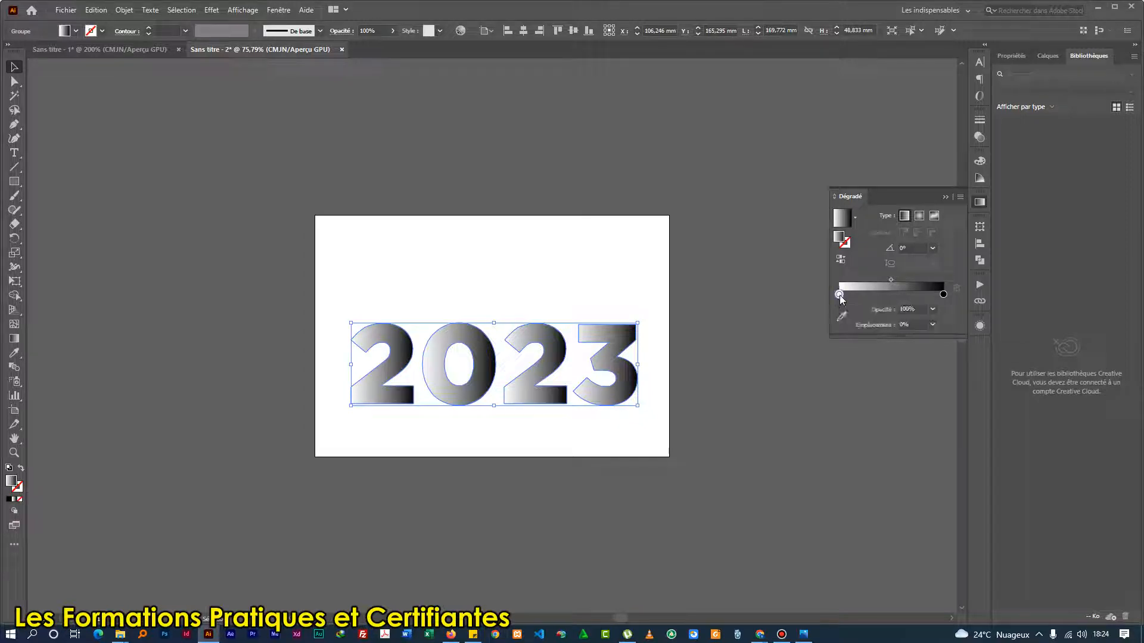
{"action": "left_click", "coordinate": [785, 357]}
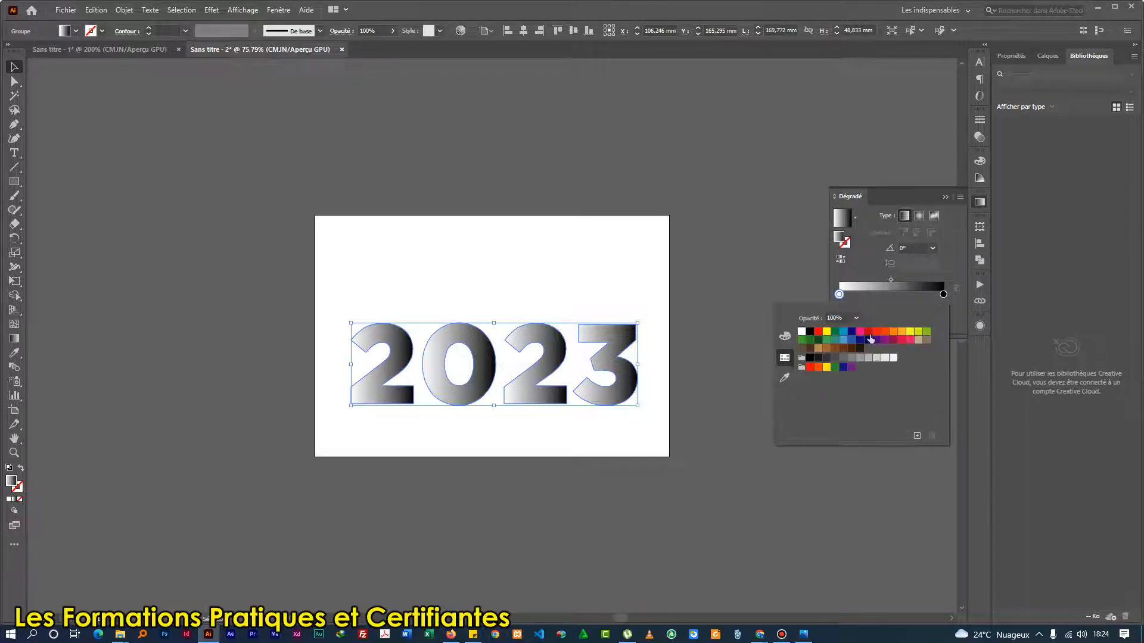
{"action": "left_click", "coordinate": [869, 332]}
{"action": "double_click", "coordinate": [943, 294]}
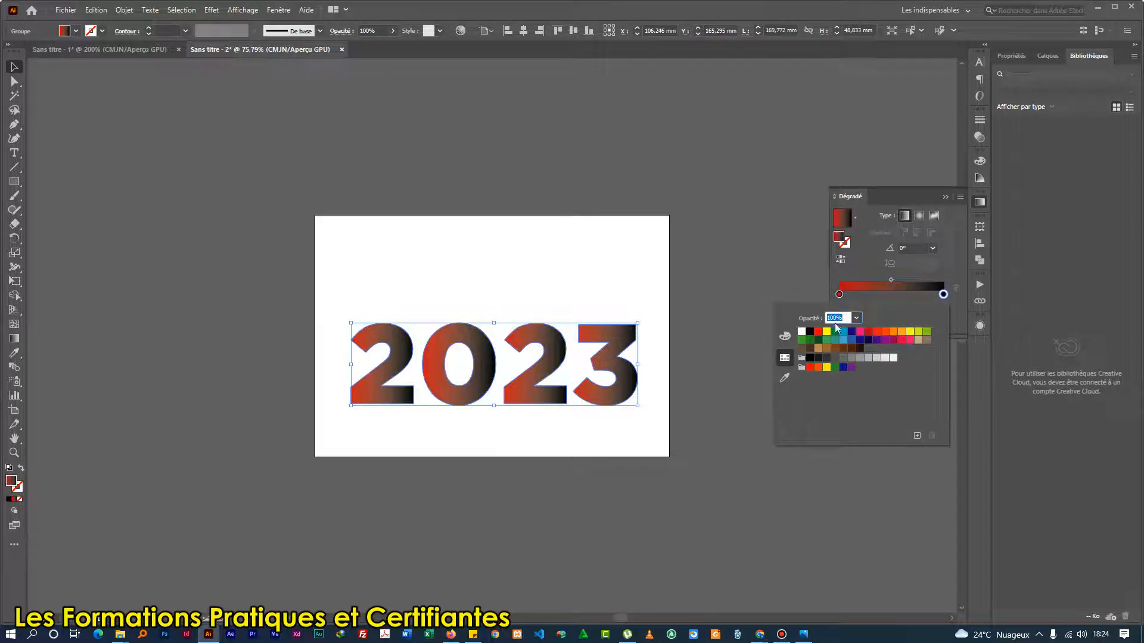
{"action": "left_click", "coordinate": [818, 333]}
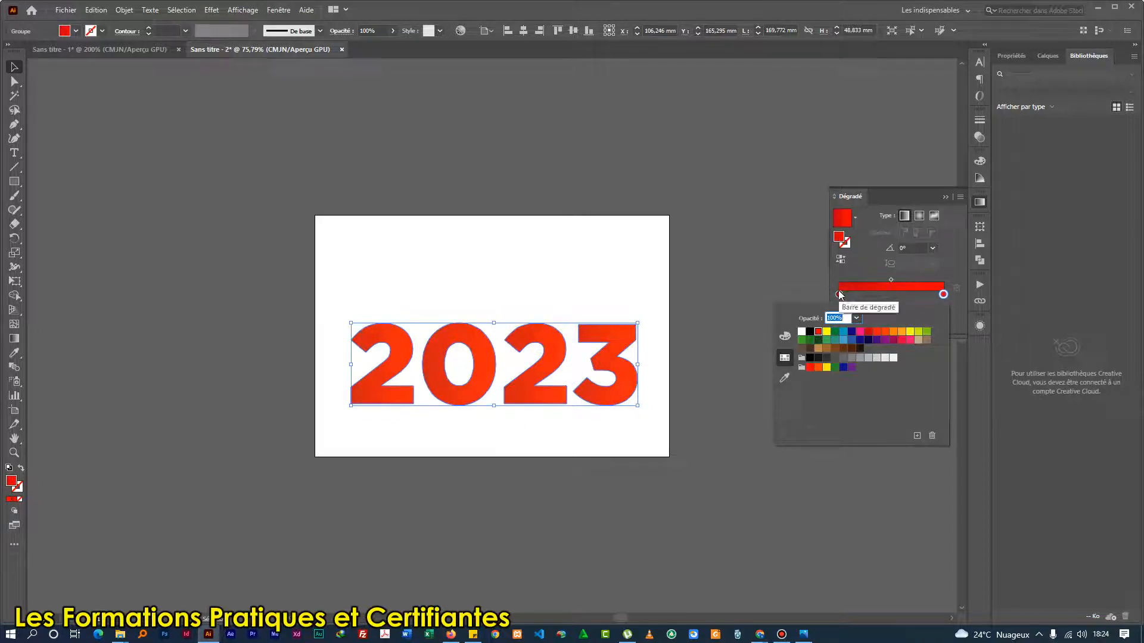
Darken the gradient's start stop by raising its black to 32% and increasing its cyan, and shift the gradient midpoint to about 55%.
{"action": "left_click", "coordinate": [839, 295]}
{"action": "double_click", "coordinate": [839, 294]}
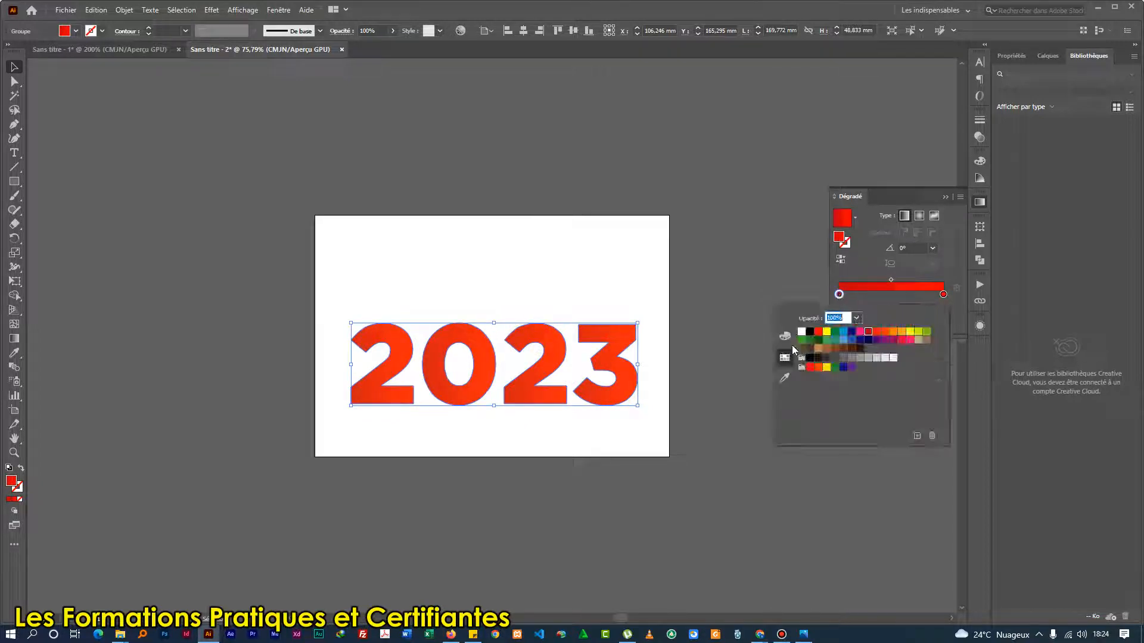
{"action": "left_click", "coordinate": [791, 346]}
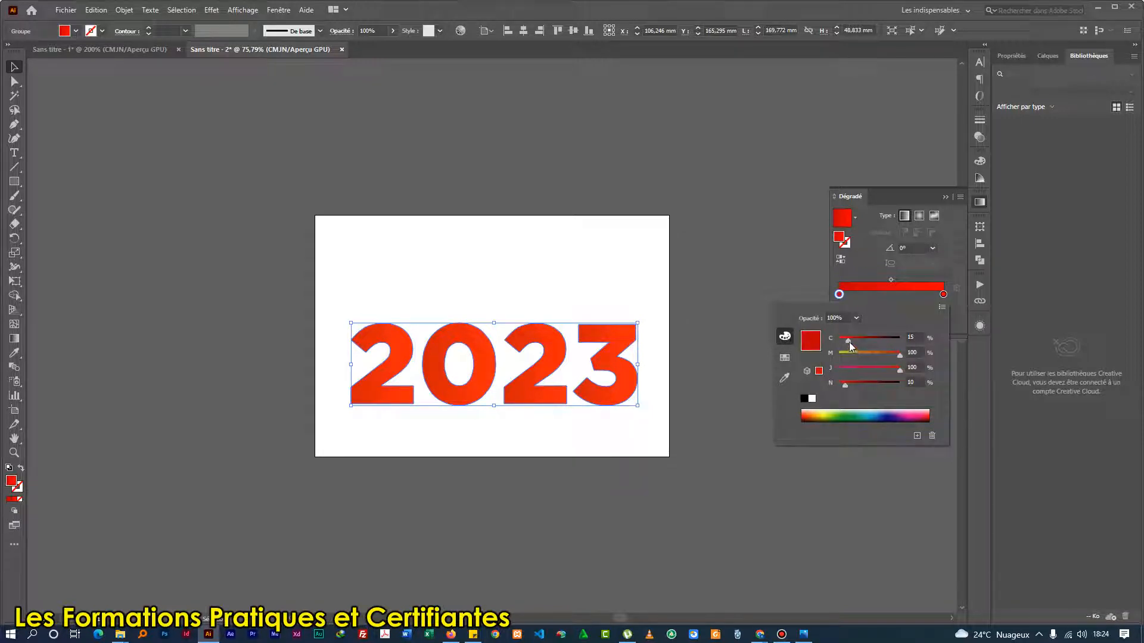
{"action": "left_click_drag", "start_coordinate": [845, 385], "coordinate": [857, 385]}
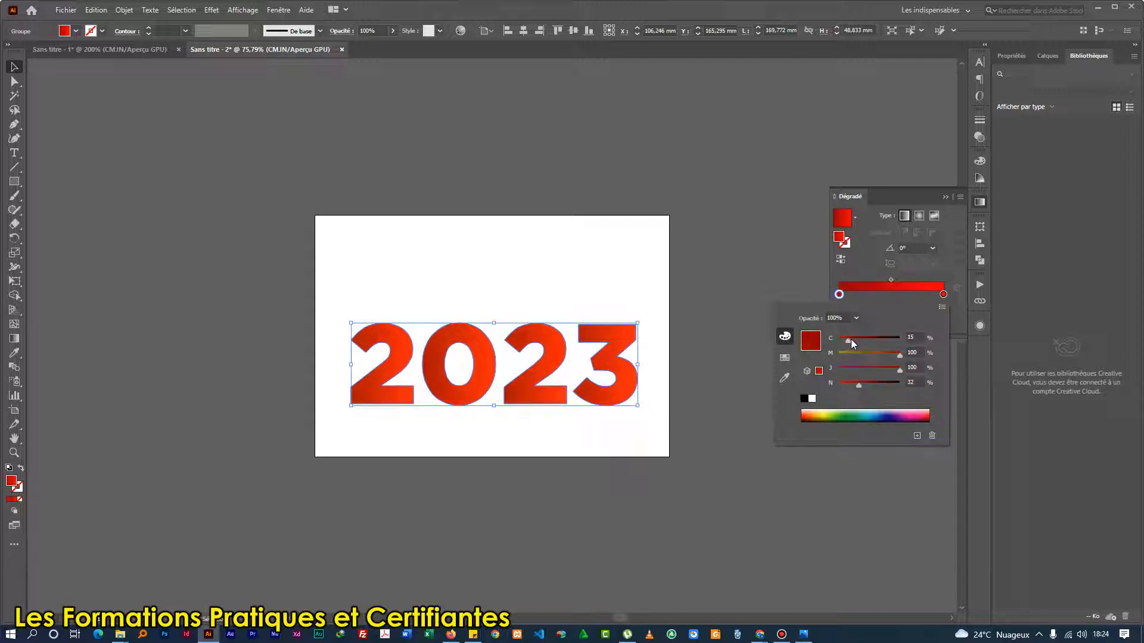
{"action": "left_click_drag", "start_coordinate": [859, 343], "coordinate": [861, 348]}
{"action": "left_click", "coordinate": [948, 259]}
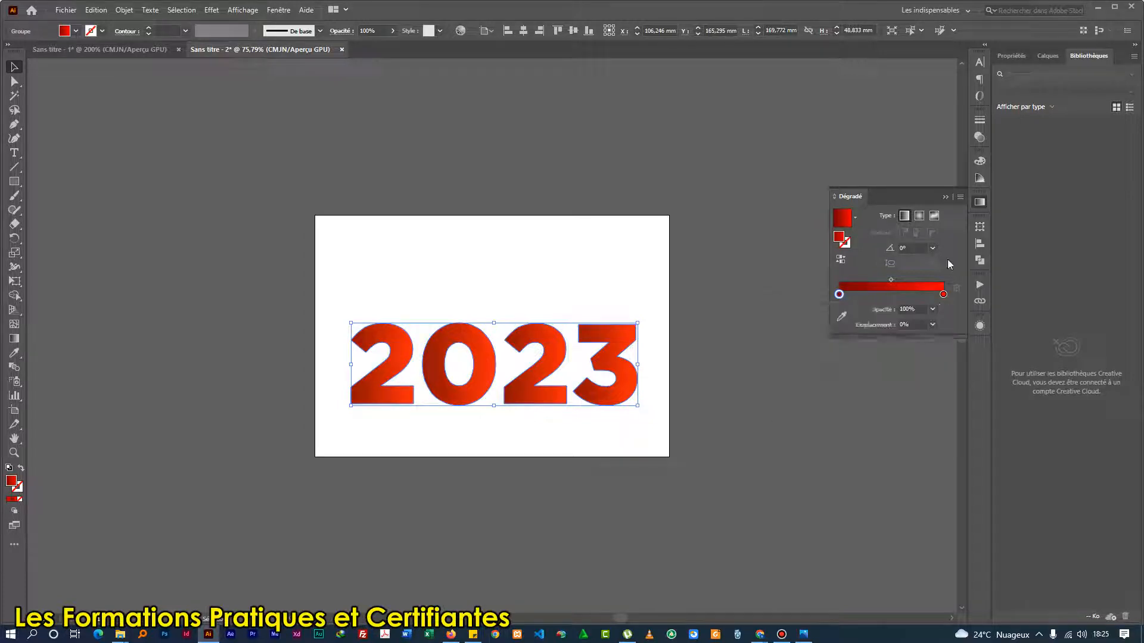
{"action": "left_click_drag", "start_coordinate": [890, 280], "coordinate": [895, 281]}
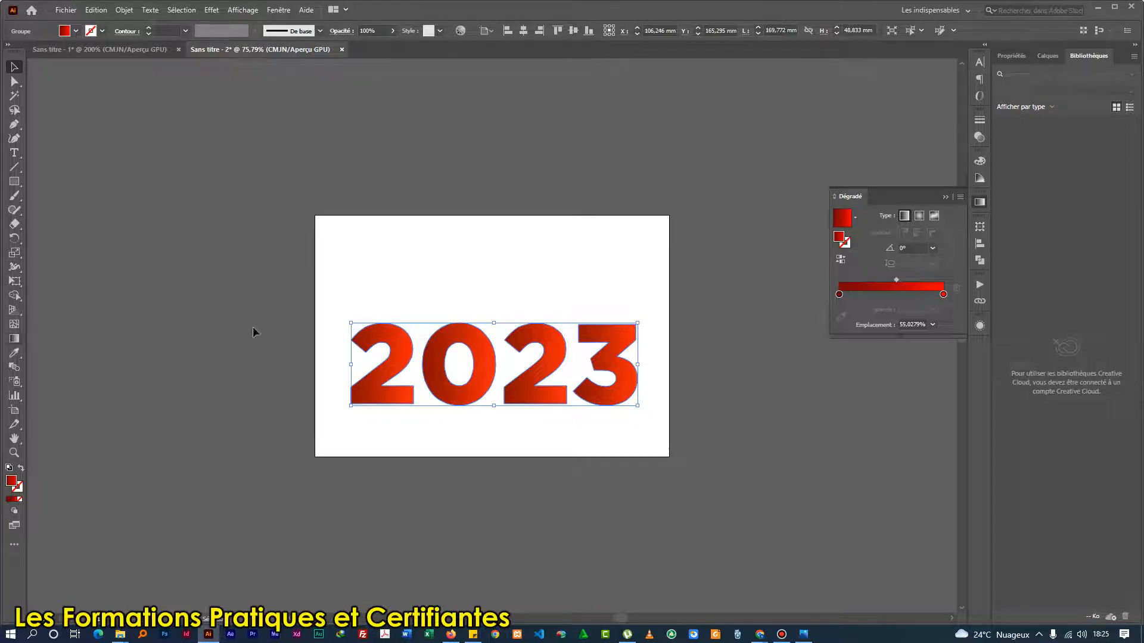
Redraw the gradient diagonally upward across all four digits at about 26° with the Gradient tool, and deselect the artwork.
{"action": "key", "text": "g"}
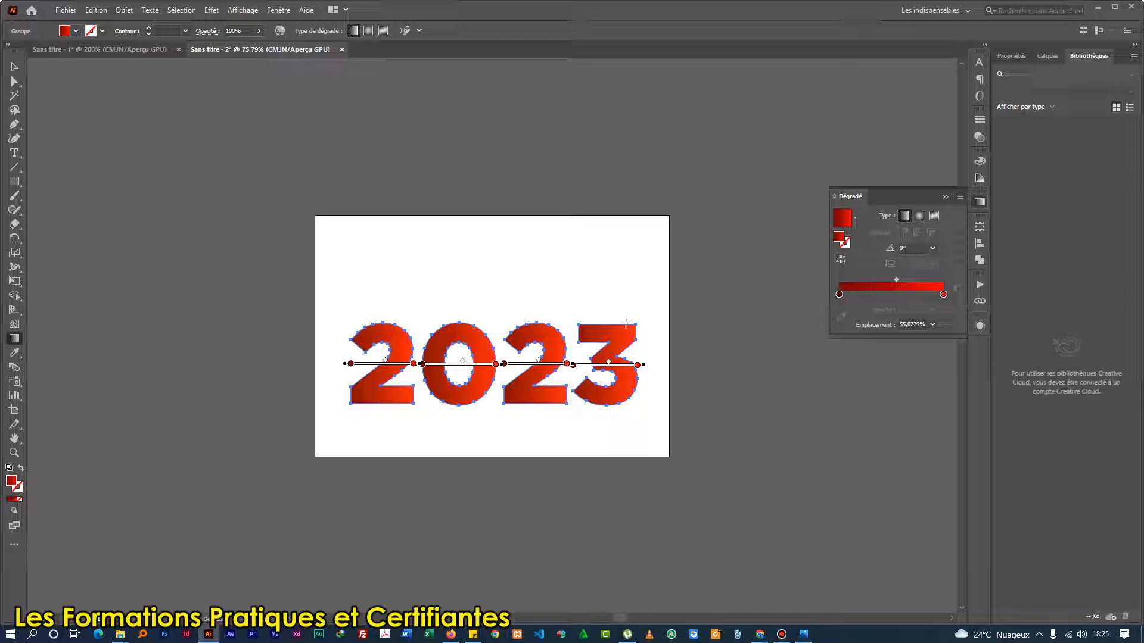
{"action": "left_click_drag", "start_coordinate": [314, 460], "coordinate": [607, 310]}
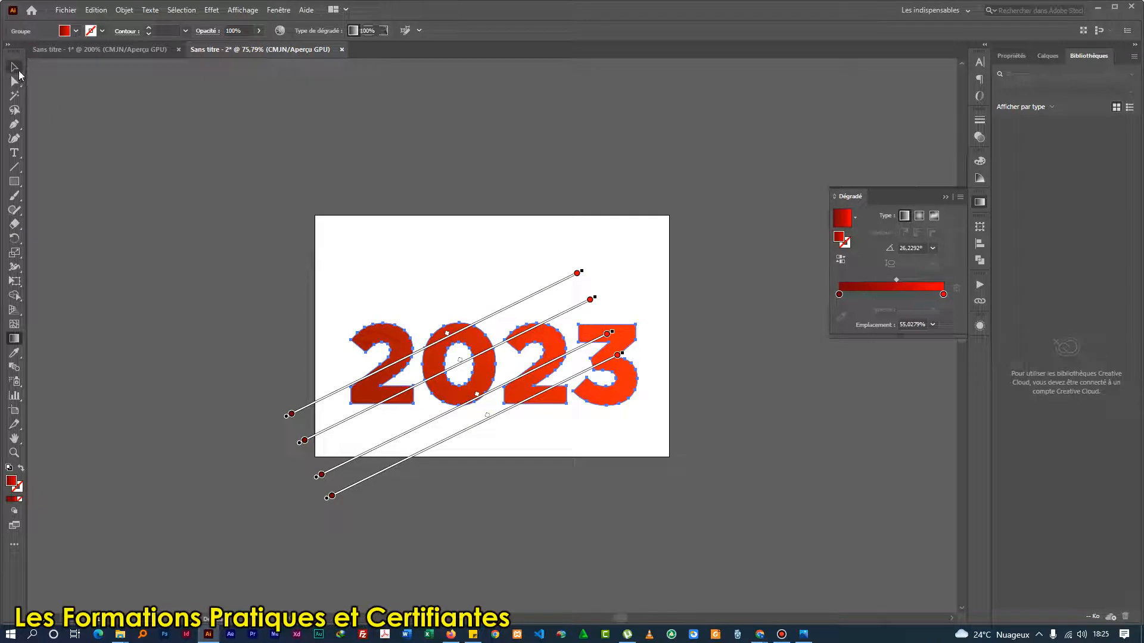
{"action": "left_click", "coordinate": [15, 67]}
{"action": "left_click", "coordinate": [223, 282]}
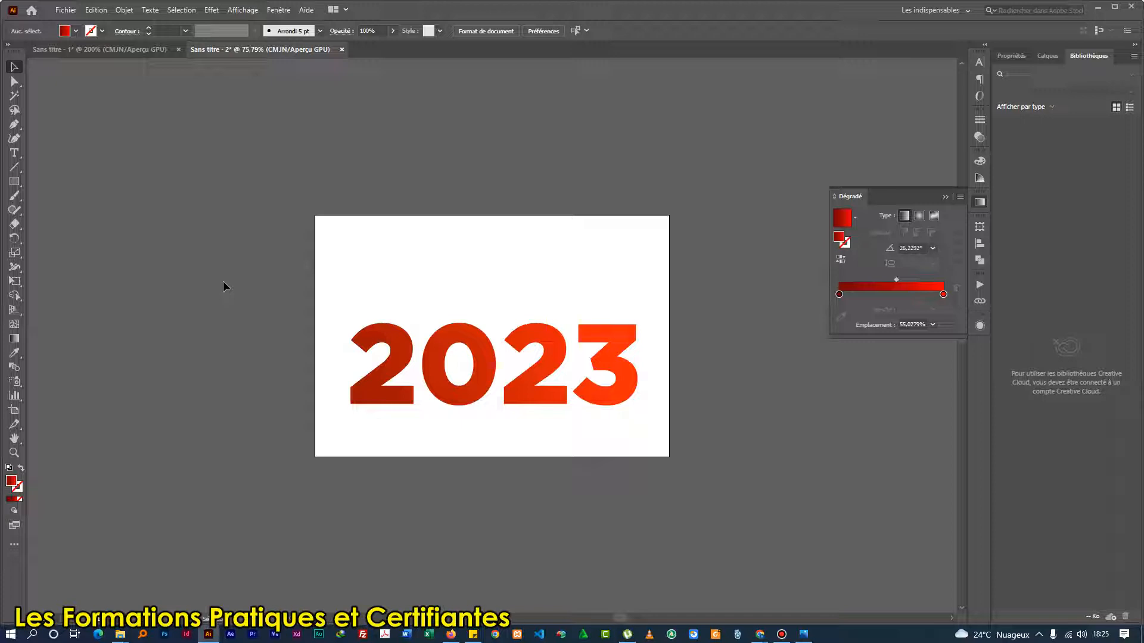
Move the outlined 2023 group straight down by about 8 mm on the artboard.
{"action": "left_click", "coordinate": [395, 375]}
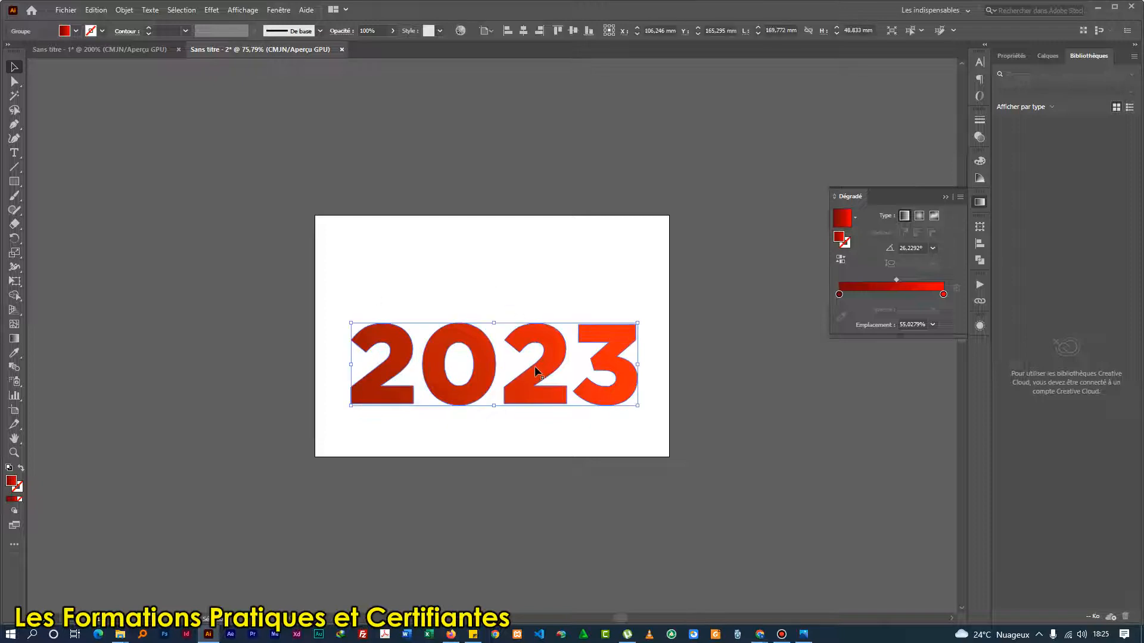
{"action": "right_click", "coordinate": [461, 331]}
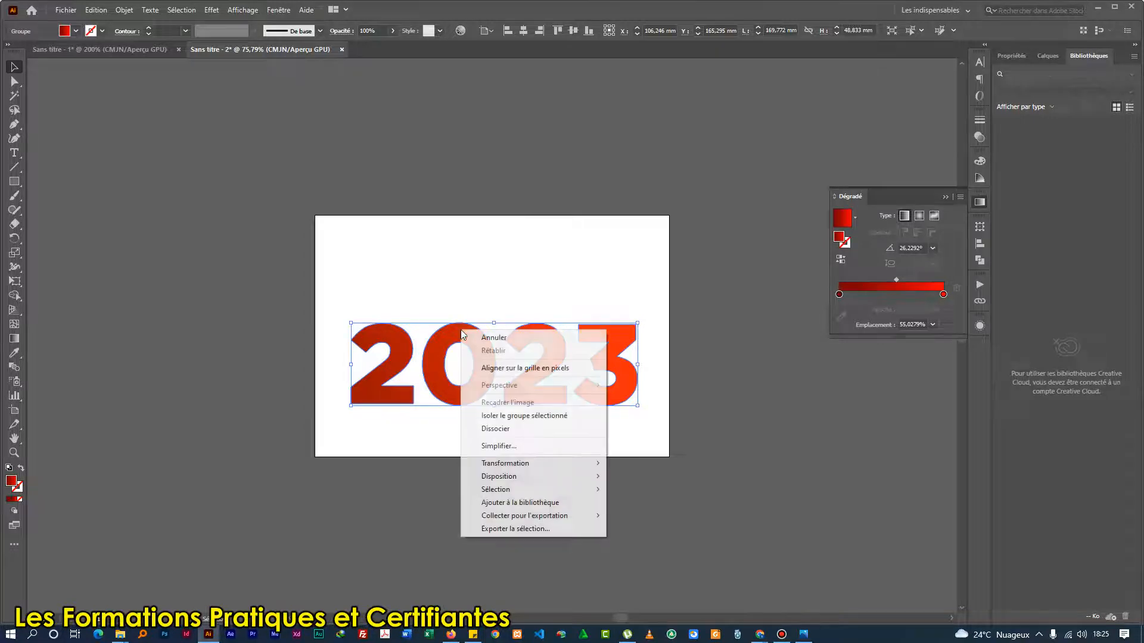
{"action": "left_click", "coordinate": [457, 298]}
{"action": "left_click", "coordinate": [457, 328]}
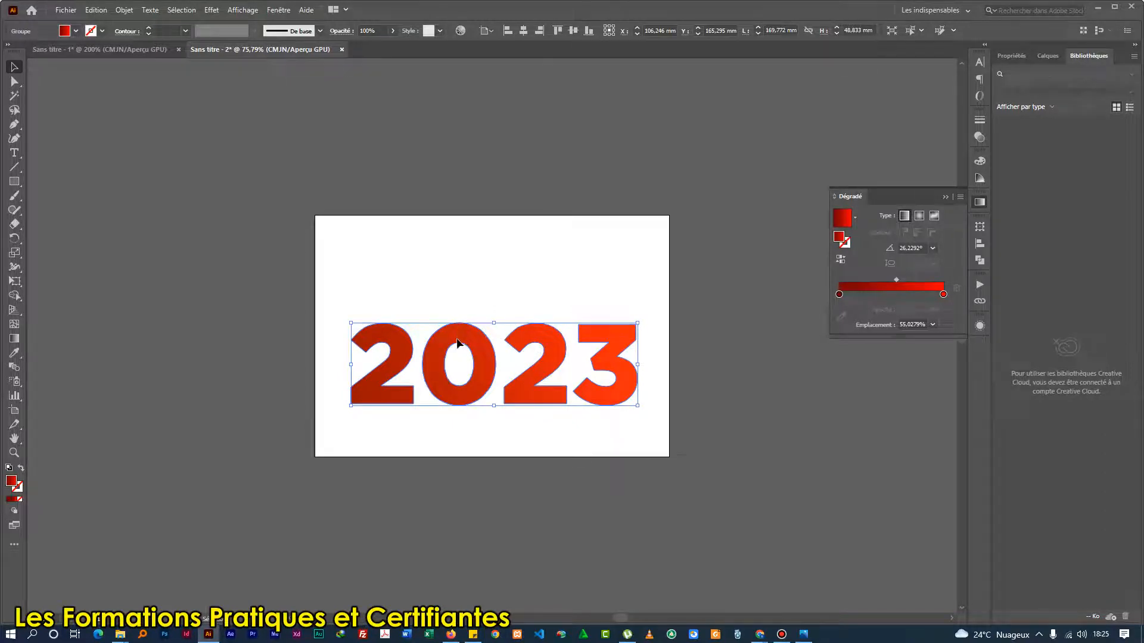
{"action": "left_click_drag", "start_coordinate": [458, 333], "coordinate": [423, 340]}
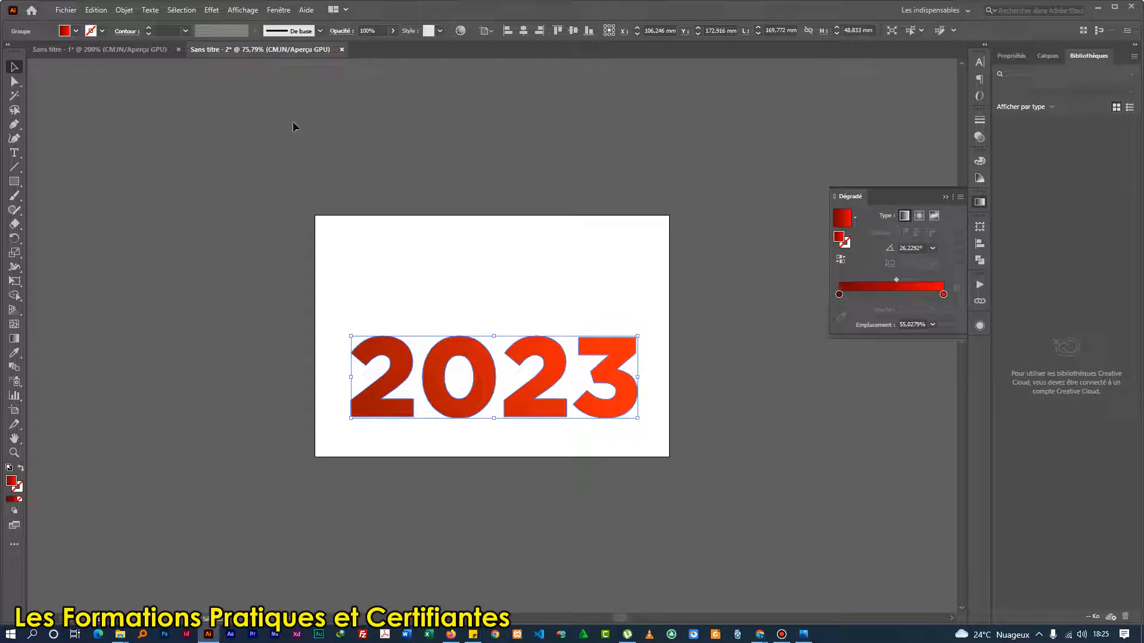
Apply the 3D Extrude & Bevel effect to the 2023 group and rotate it to about -2°, -39° and 1°.
{"action": "left_click", "coordinate": [210, 10]}
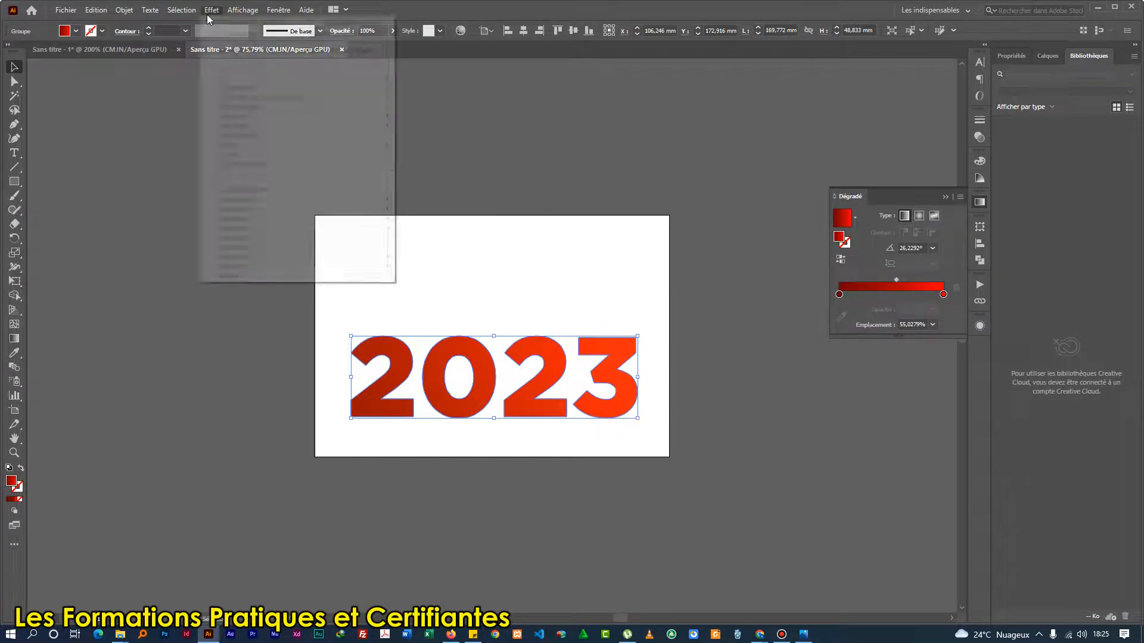
{"action": "mouse_move", "coordinate": [384, 78]}
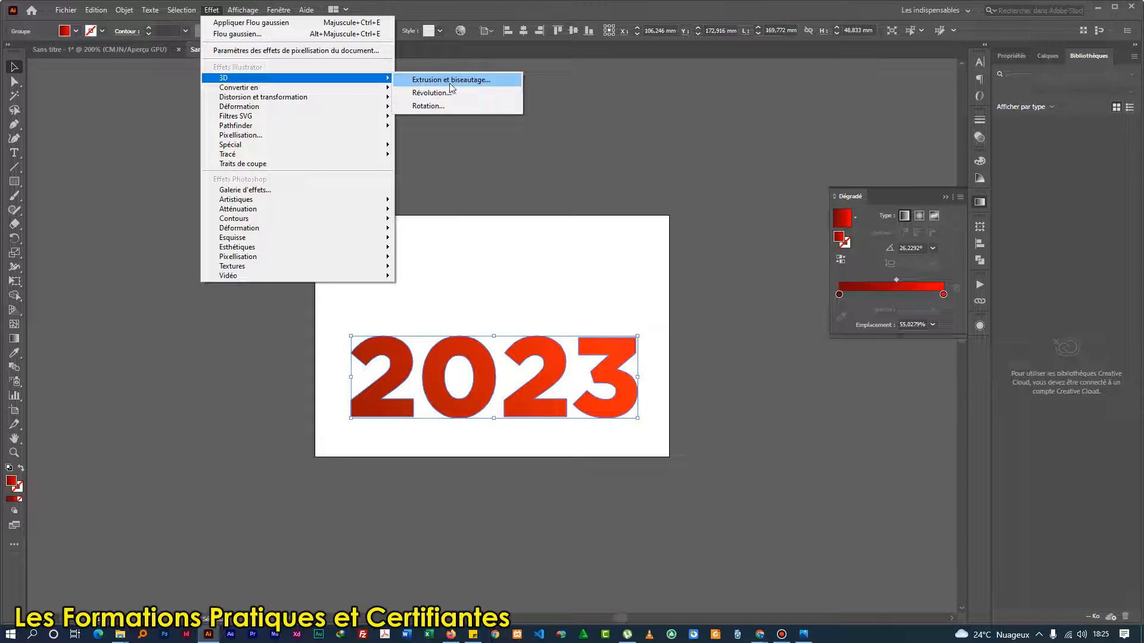
{"action": "left_click", "coordinate": [436, 83]}
{"action": "left_click_drag", "start_coordinate": [760, 210], "coordinate": [825, 175]}
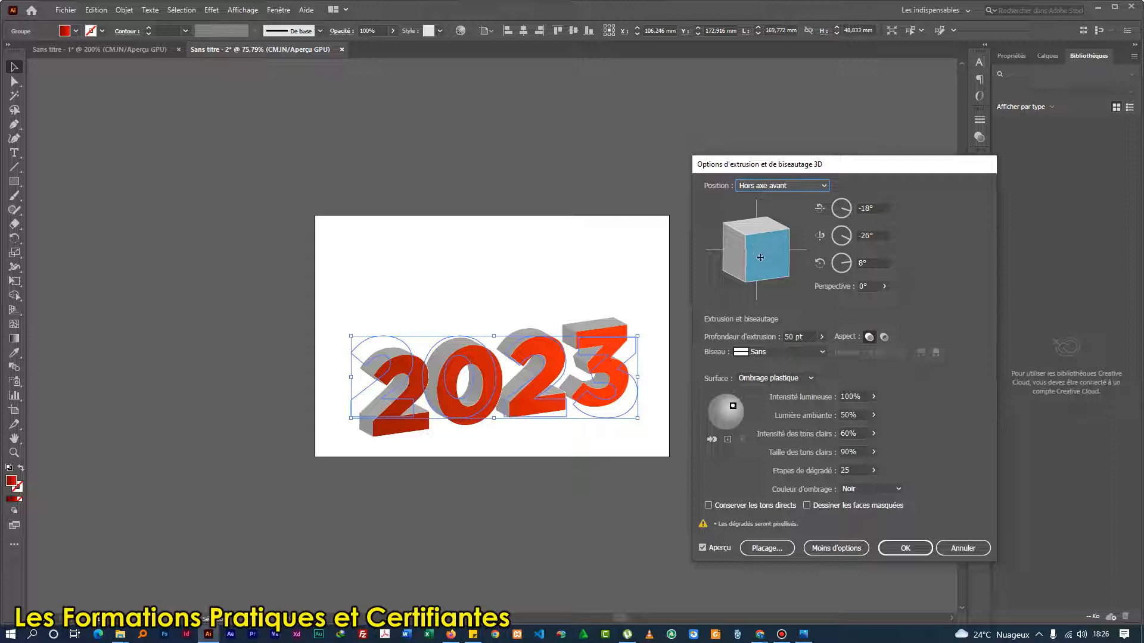
{"action": "left_click_drag", "start_coordinate": [761, 260], "coordinate": [780, 262]}
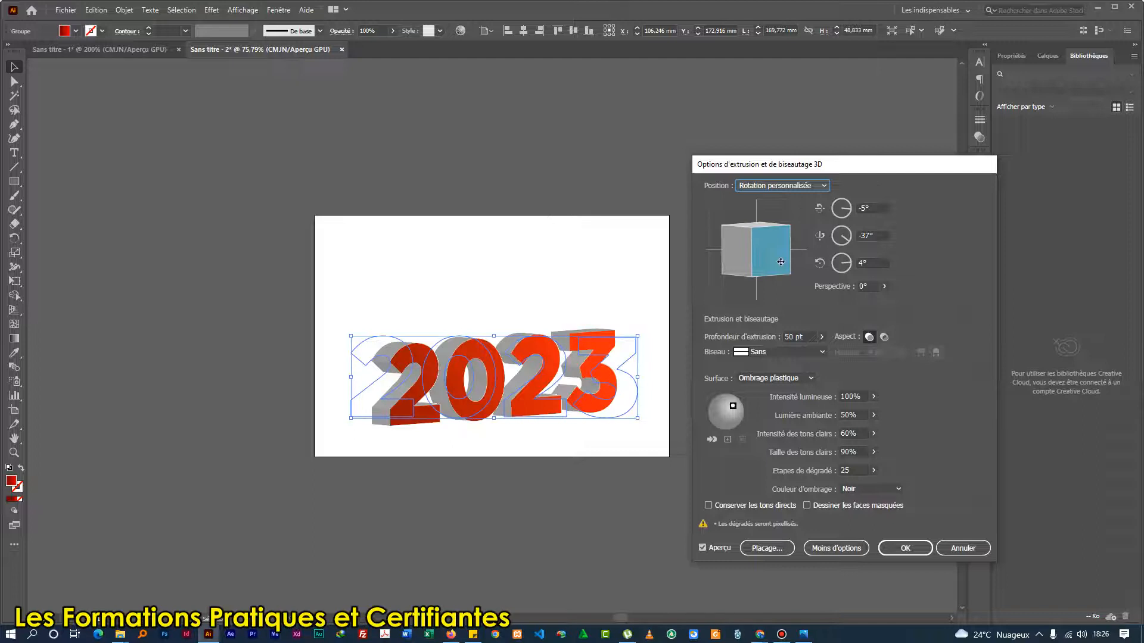
{"action": "mouse_move", "coordinate": [757, 272]}
{"action": "left_mouse_down"}
{"action": "mouse_move", "coordinate": [770, 271]}
{"action": "mouse_move", "coordinate": [756, 282]}
{"action": "left_mouse_up"}
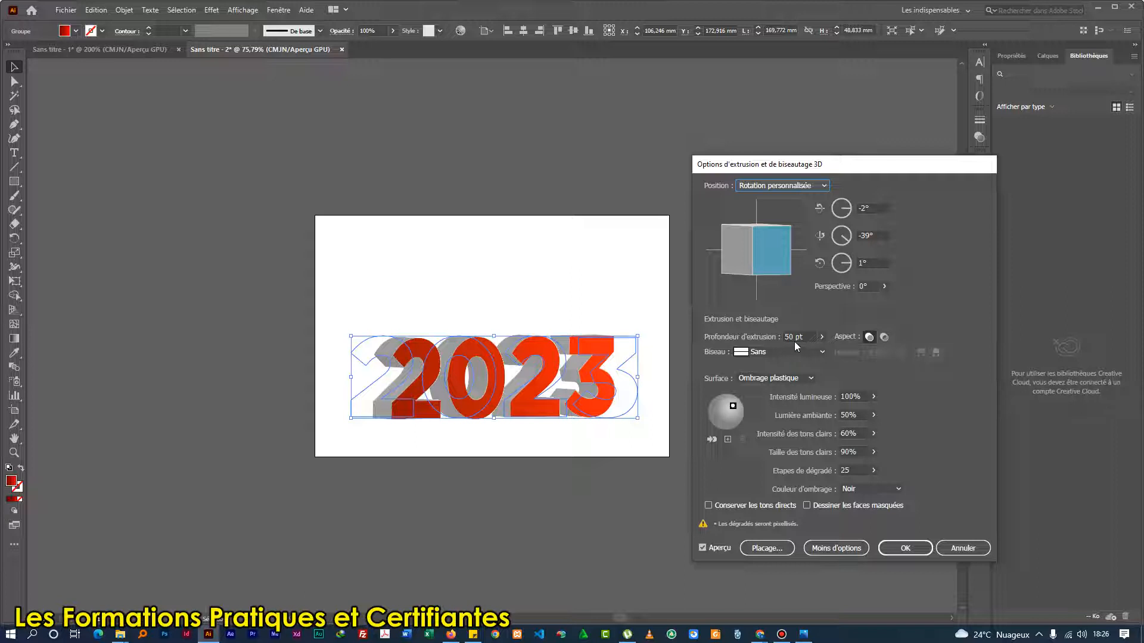
Set the extrusion depth to 20 pt and move the light to the upper-left edge of the shading sphere.
{"action": "left_click_drag", "start_coordinate": [794, 337], "coordinate": [753, 337]}
{"action": "type", "text": "20"}
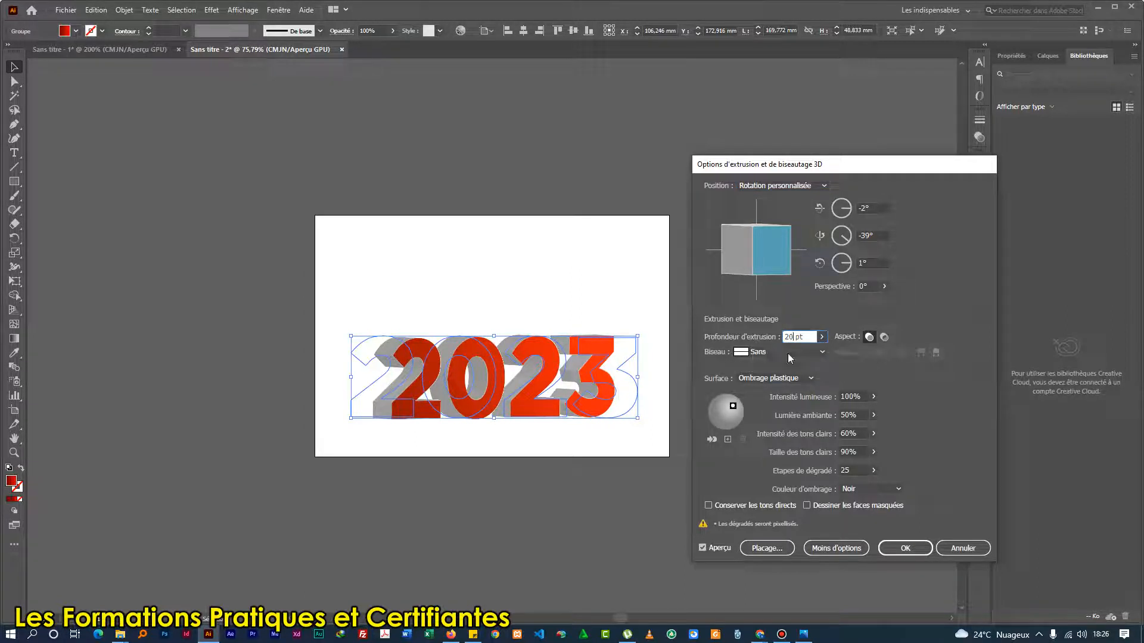
{"action": "left_click_drag", "start_coordinate": [713, 403], "coordinate": [713, 403]}
{"action": "left_click_drag", "start_coordinate": [712, 402], "coordinate": [714, 400]}
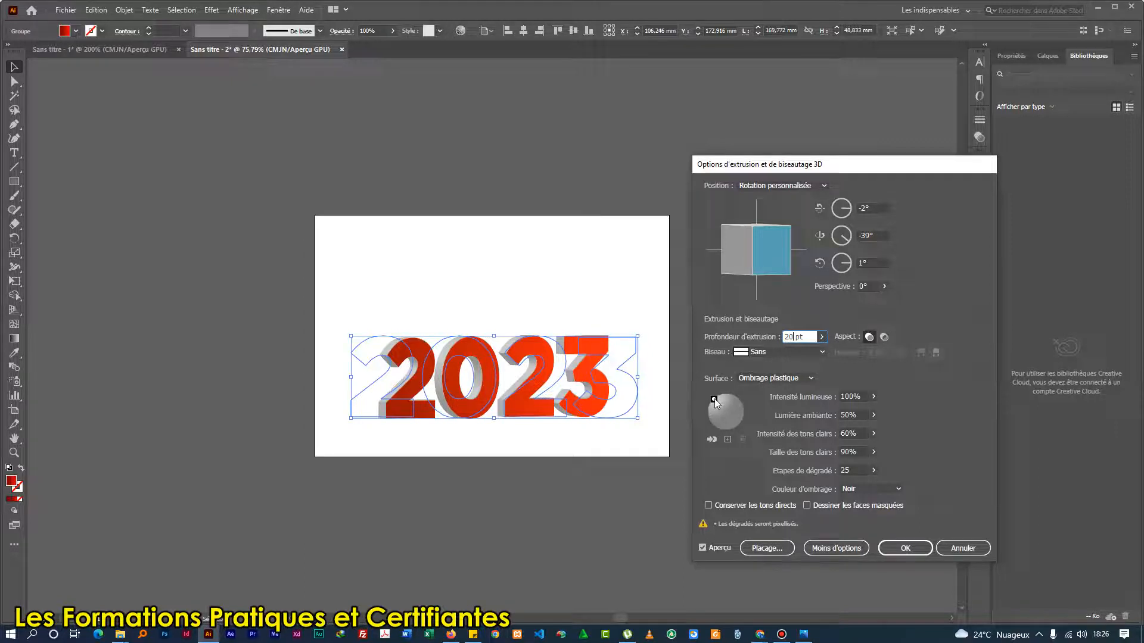
{"action": "left_click_drag", "start_coordinate": [716, 398], "coordinate": [713, 401]}
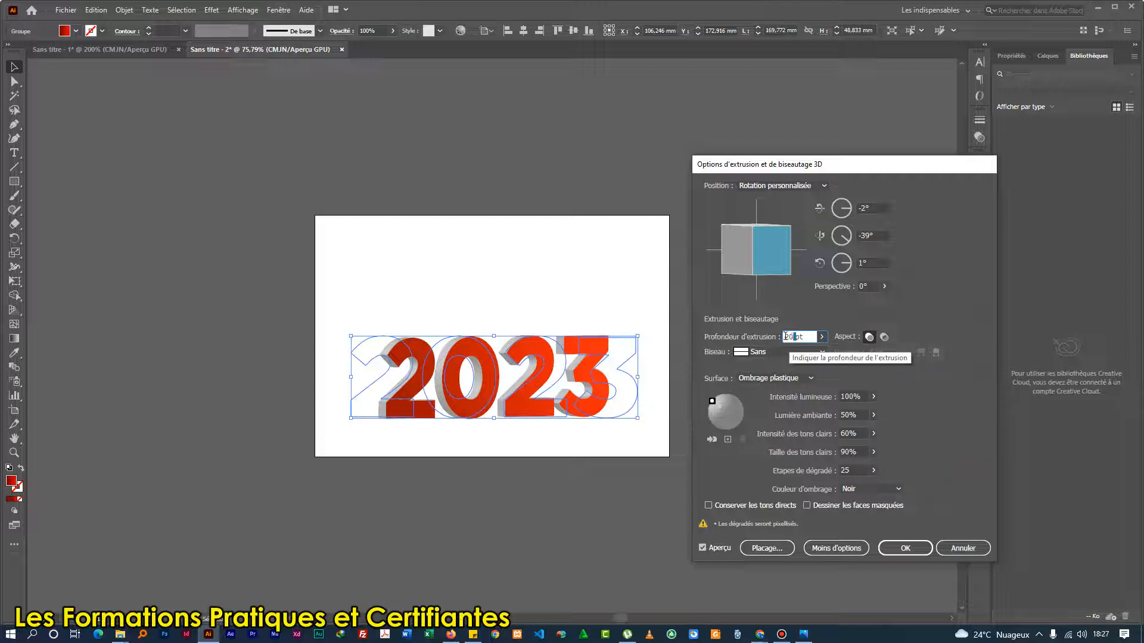
Set the extrusion depth to 35 pt, keep the bevel at Sans, and apply the 3D effect.
{"action": "left_click_drag", "start_coordinate": [786, 336], "coordinate": [778, 342]}
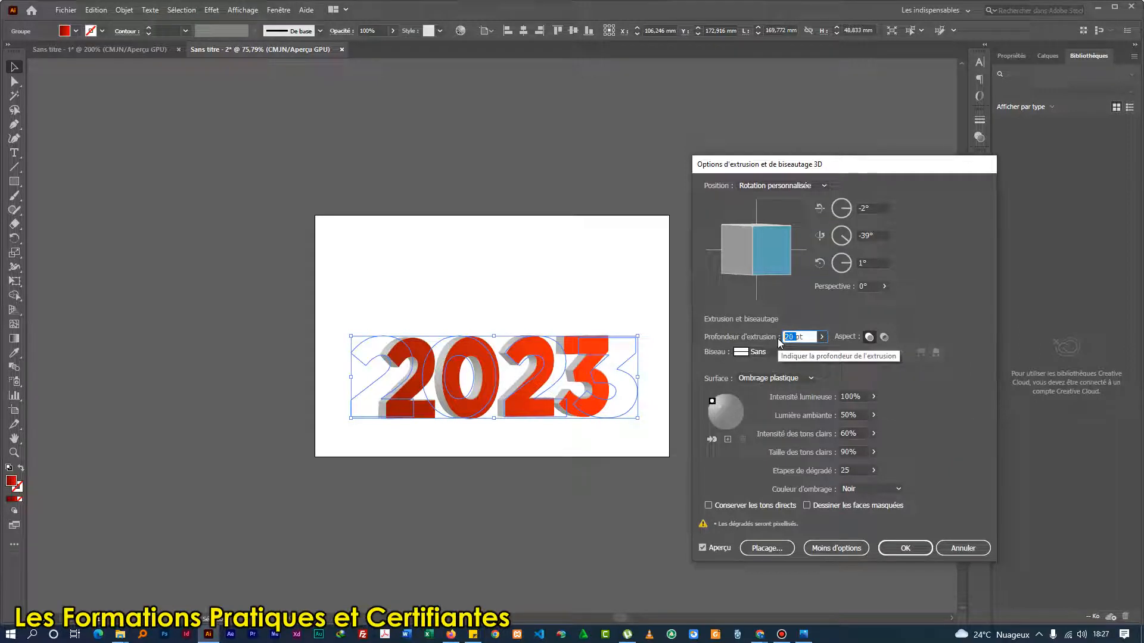
{"action": "type", "text": "35"}
{"action": "left_click", "coordinate": [855, 433]}
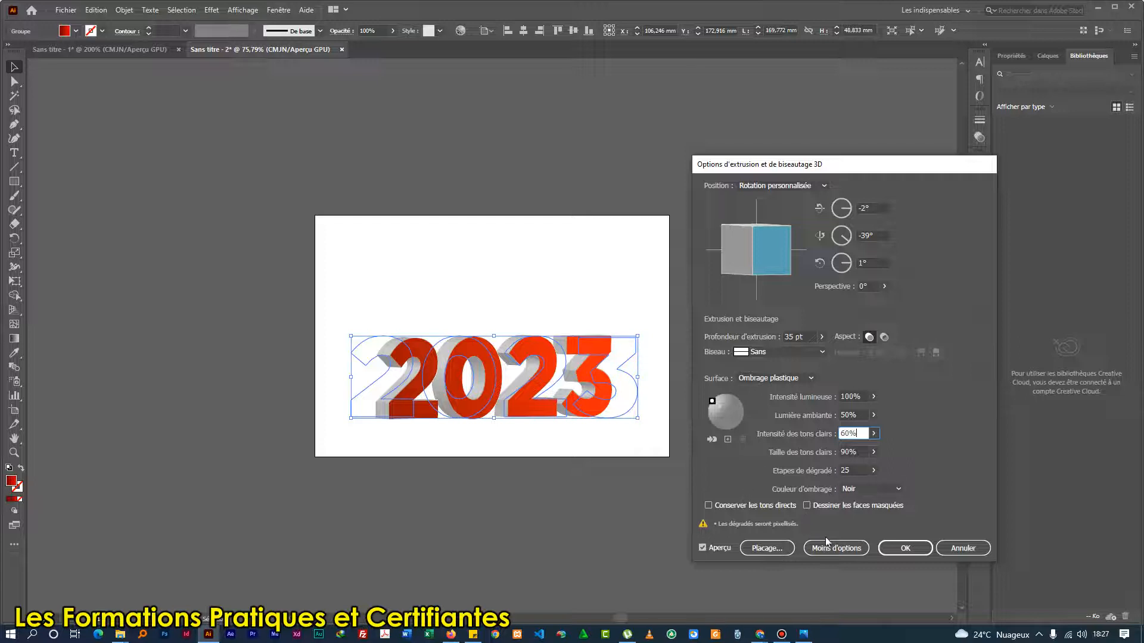
{"action": "left_click", "coordinate": [756, 354]}
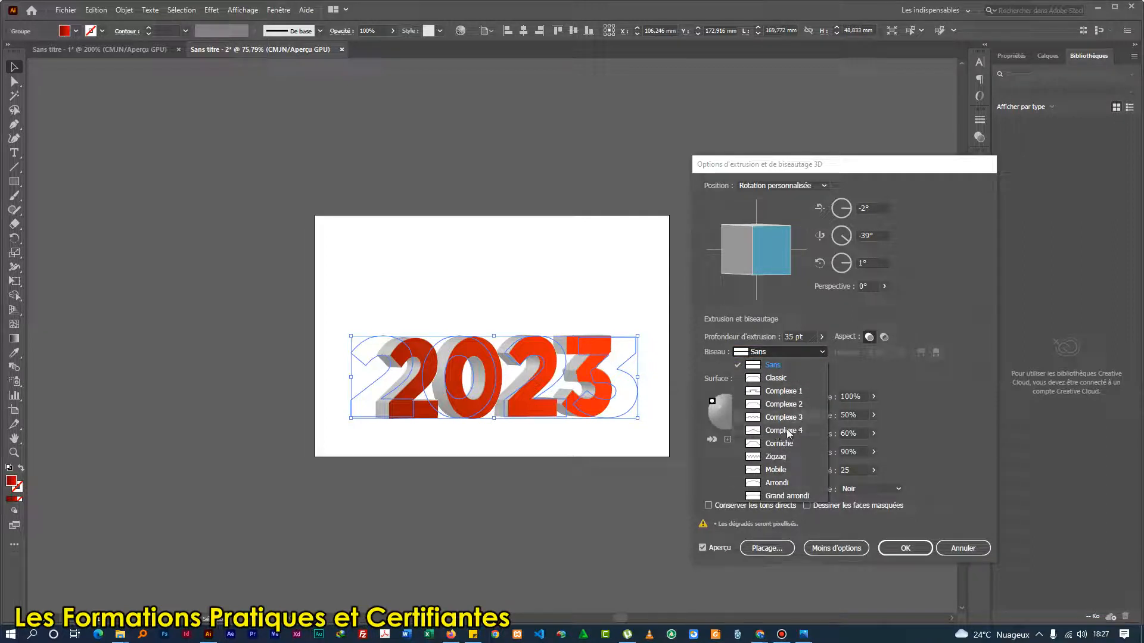
{"action": "left_click", "coordinate": [869, 369]}
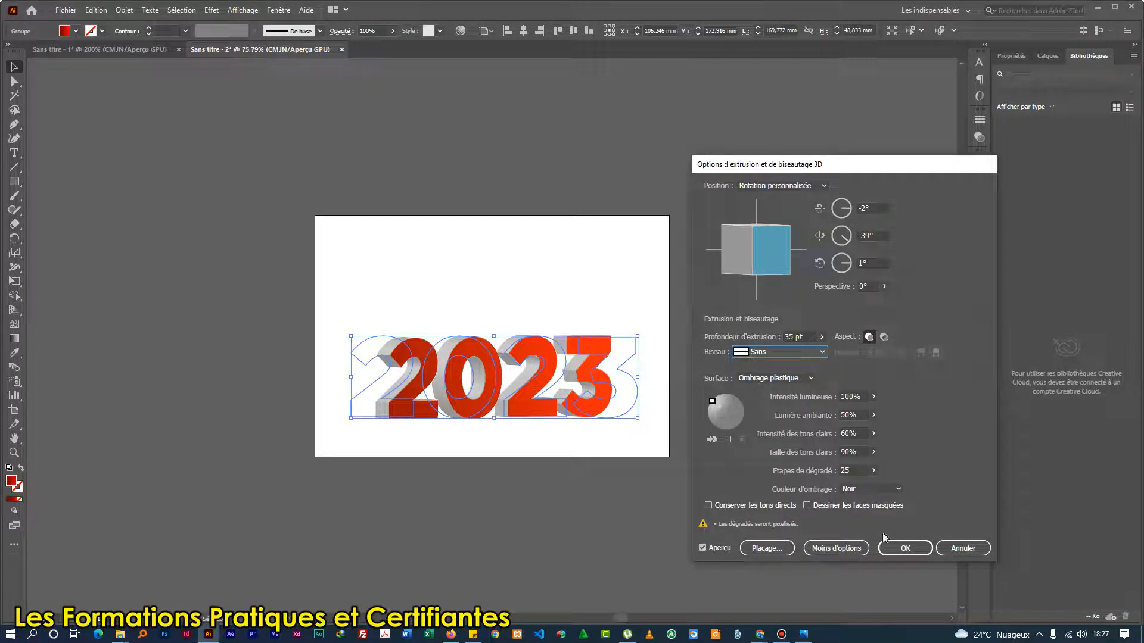
{"action": "left_click", "coordinate": [903, 550]}
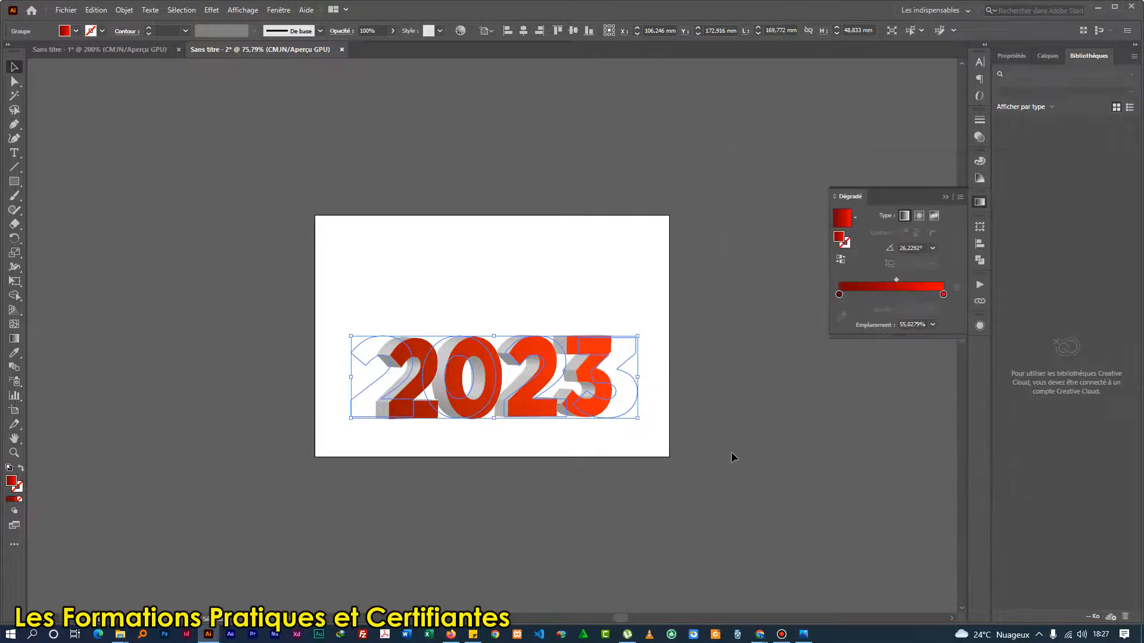
Expand the appearance of the extruded 2023 group and deselect the resulting artwork.
{"action": "left_click", "coordinate": [125, 10]}
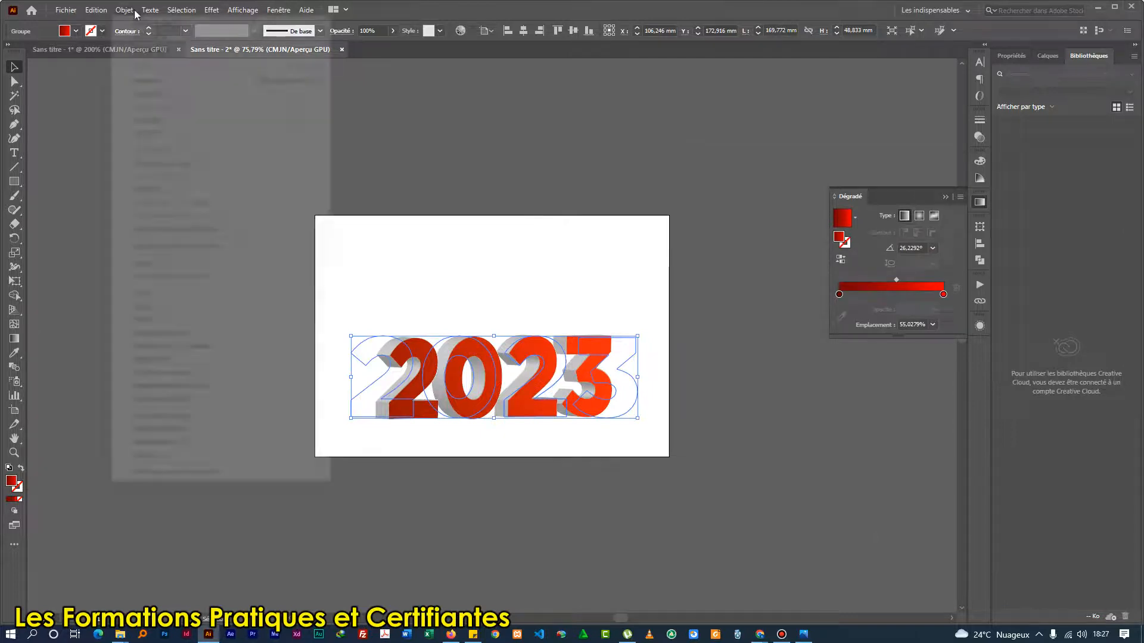
{"action": "left_click", "coordinate": [172, 163]}
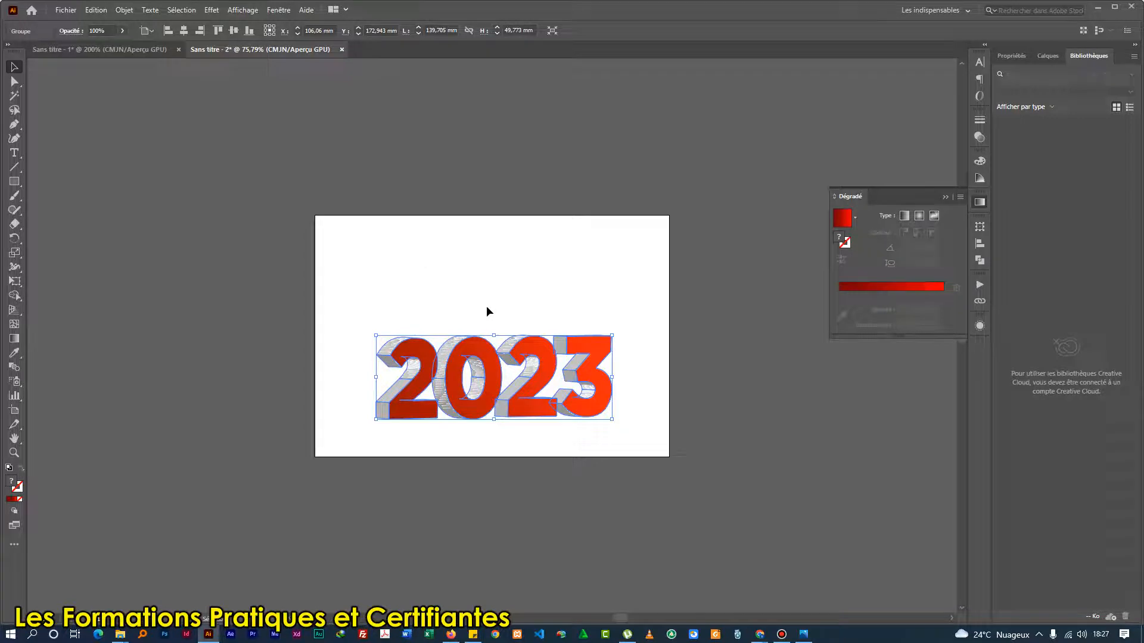
{"action": "left_click", "coordinate": [461, 311]}
{"action": "left_click", "coordinate": [419, 367]}
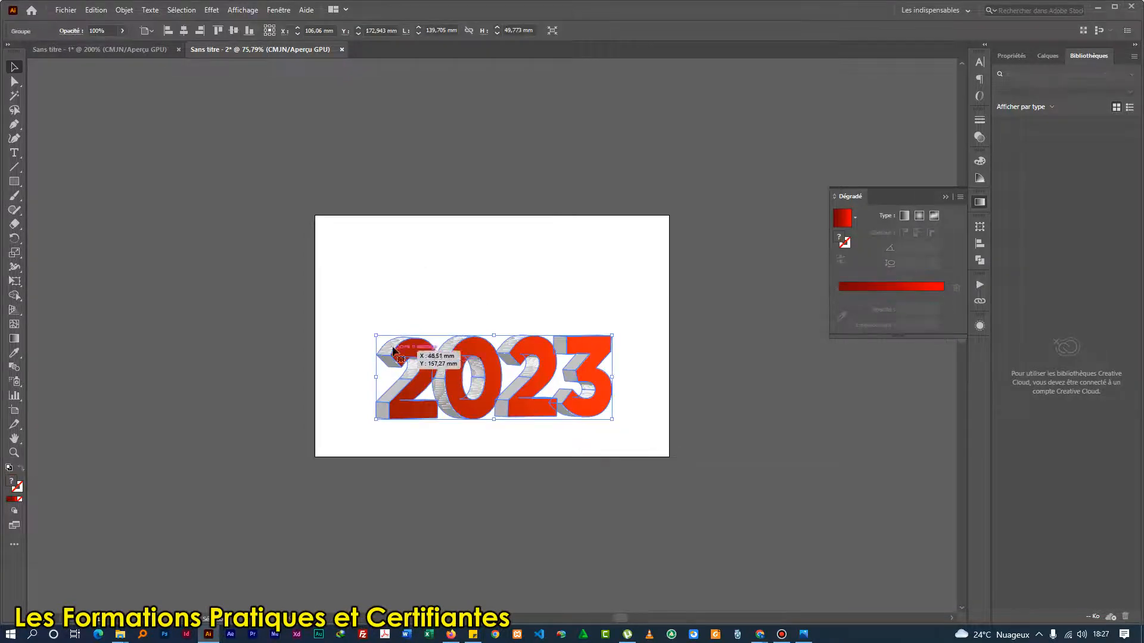
{"action": "left_click", "coordinate": [444, 305]}
{"action": "left_click", "coordinate": [407, 349]}
{"action": "right_click", "coordinate": [395, 353]}
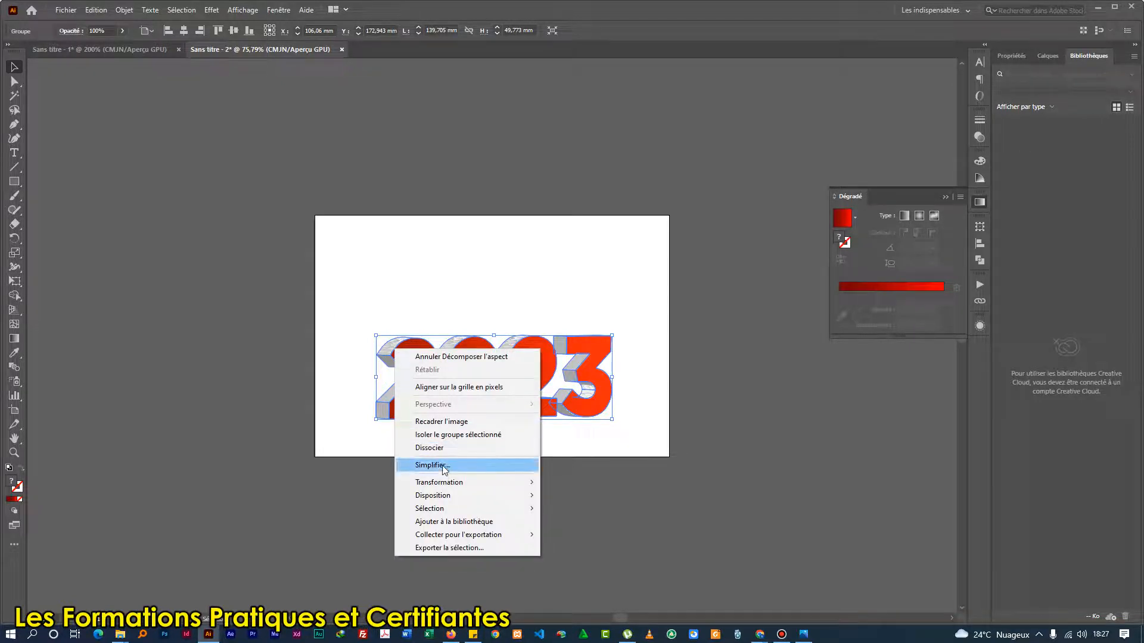
{"action": "left_click", "coordinate": [379, 328]}
{"action": "left_click", "coordinate": [378, 328]}
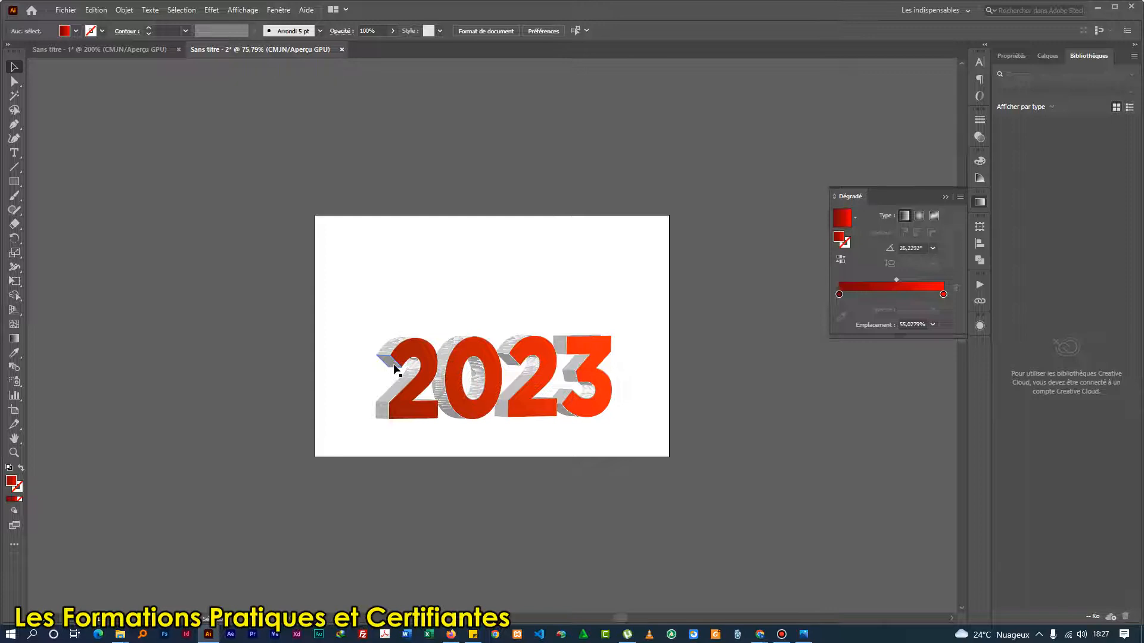
Isolate the expanded 2023 group and, within it, isolate the group of the first digit 2.
{"action": "scroll", "coordinate": [396, 369], "scroll_direction": "up", "scroll_amount": 3}
{"action": "scroll", "coordinate": [396, 370], "scroll_direction": "down", "scroll_amount": 1}
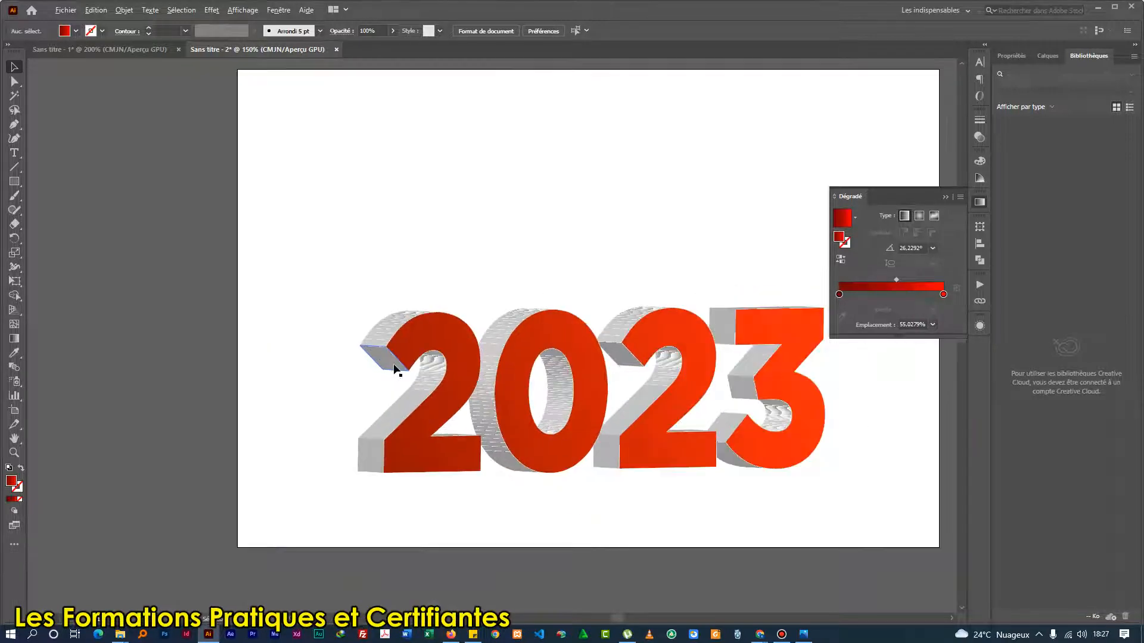
{"action": "left_click_drag", "start_coordinate": [642, 358], "coordinate": [607, 358]}
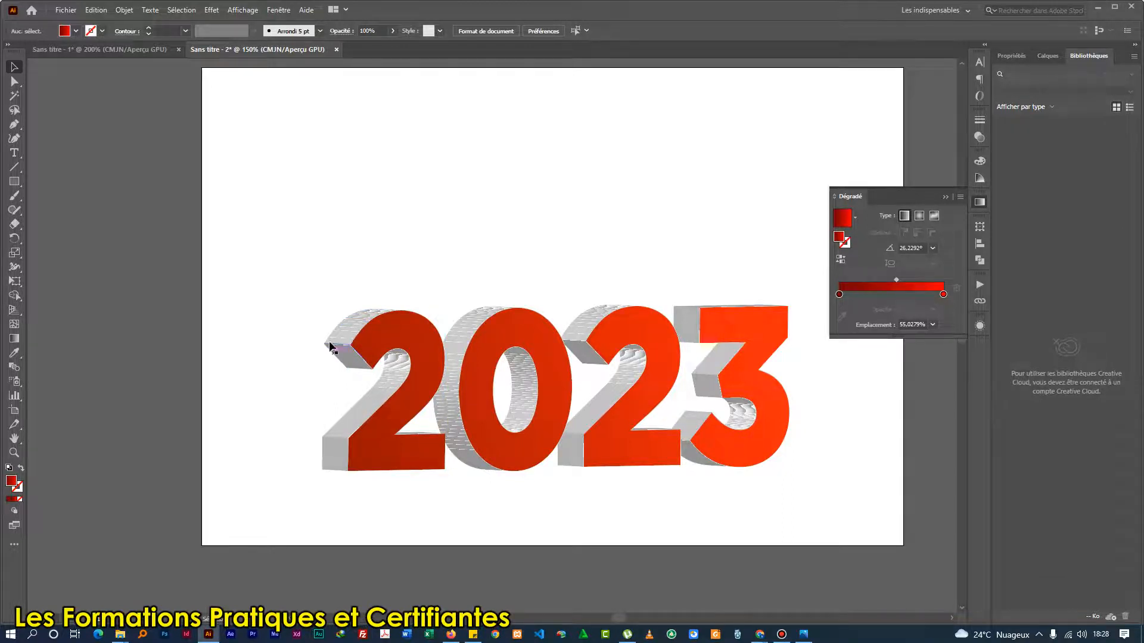
{"action": "left_click", "coordinate": [355, 331]}
{"action": "right_click", "coordinate": [355, 332]}
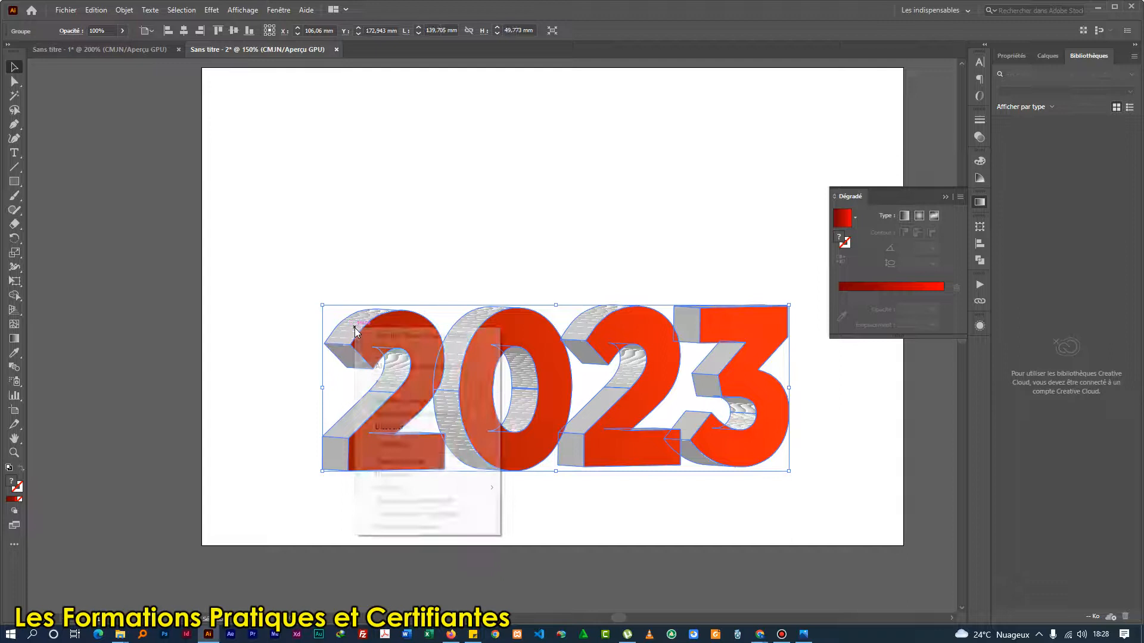
{"action": "left_click", "coordinate": [418, 414]}
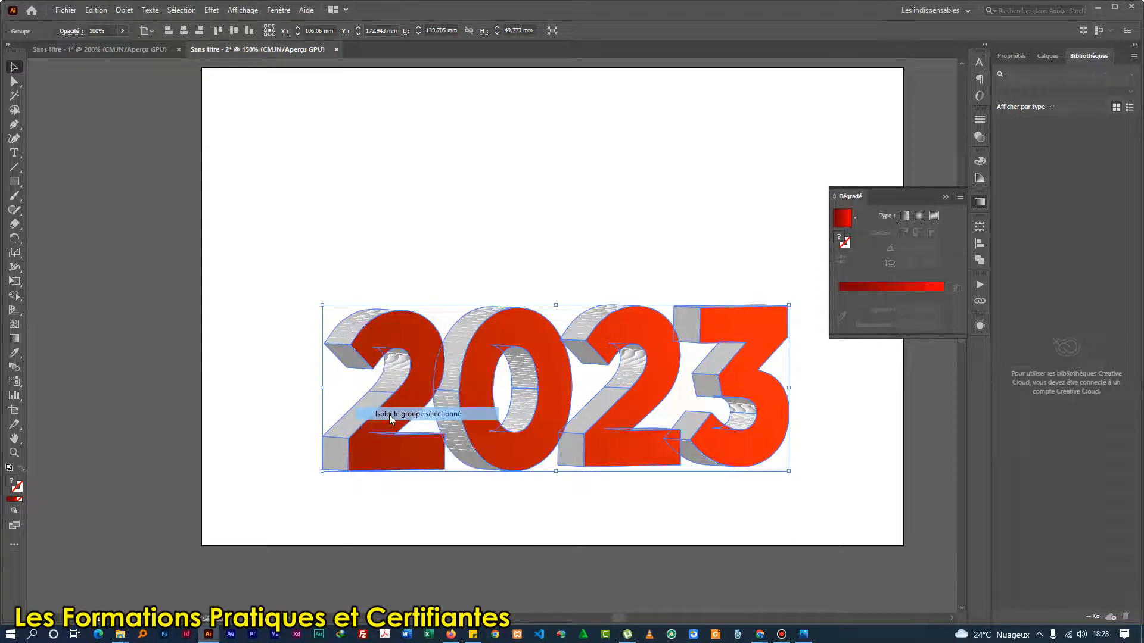
{"action": "left_click", "coordinate": [346, 329]}
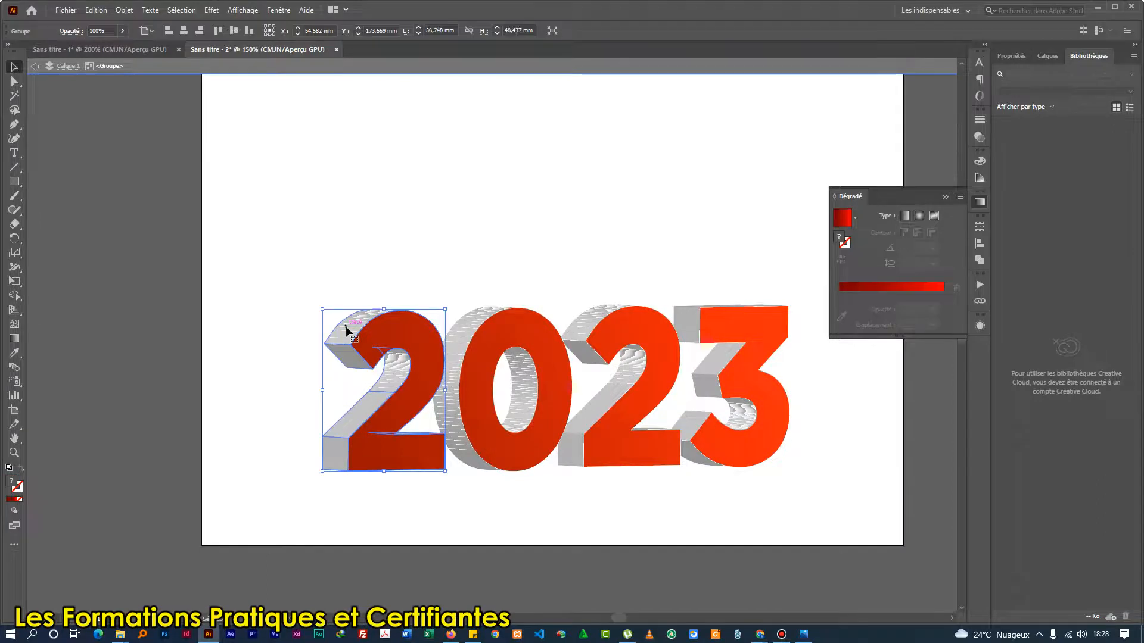
{"action": "right_click", "coordinate": [346, 329]}
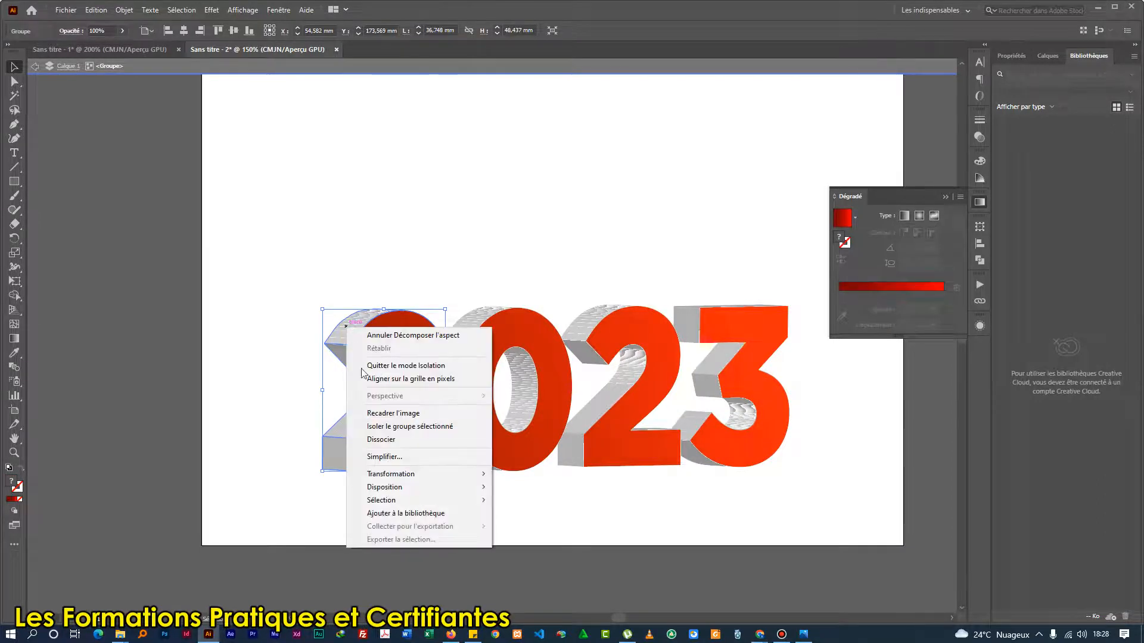
{"action": "left_click", "coordinate": [377, 424]}
Try selecting individual side faces of the isolated first 2.
{"action": "left_click", "coordinate": [357, 329]}
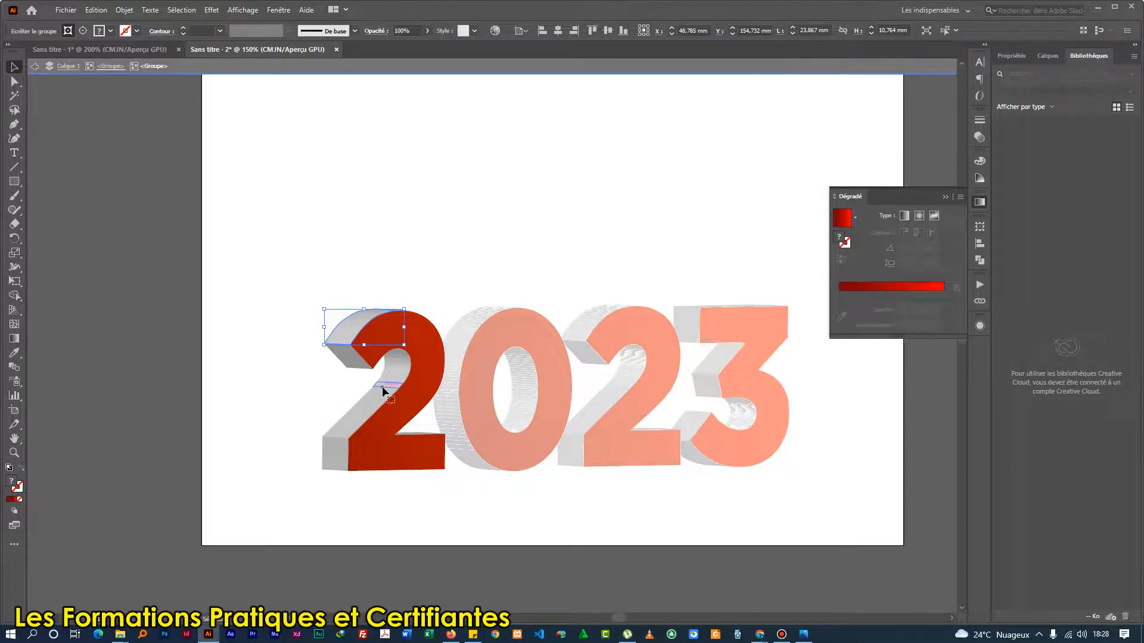
{"action": "left_click", "coordinate": [354, 430]}
{"action": "left_click", "coordinate": [335, 458]}
{"action": "left_click", "coordinate": [345, 338]}
{"action": "key", "text": "Delete"}
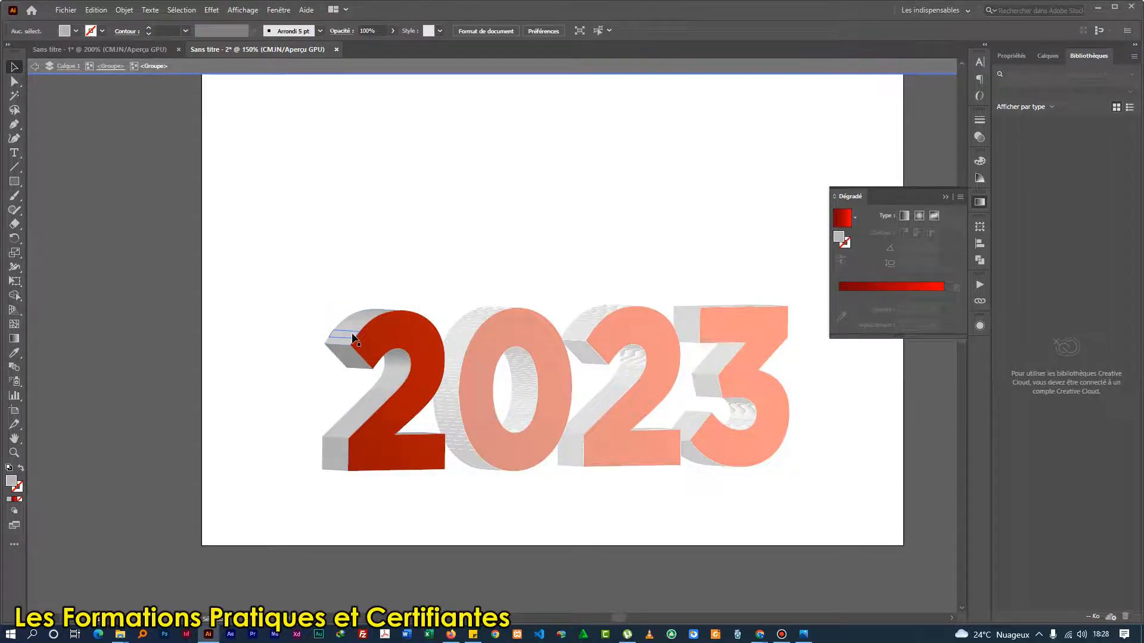
{"action": "scroll", "coordinate": [347, 338], "scroll_direction": "up", "scroll_amount": 2}
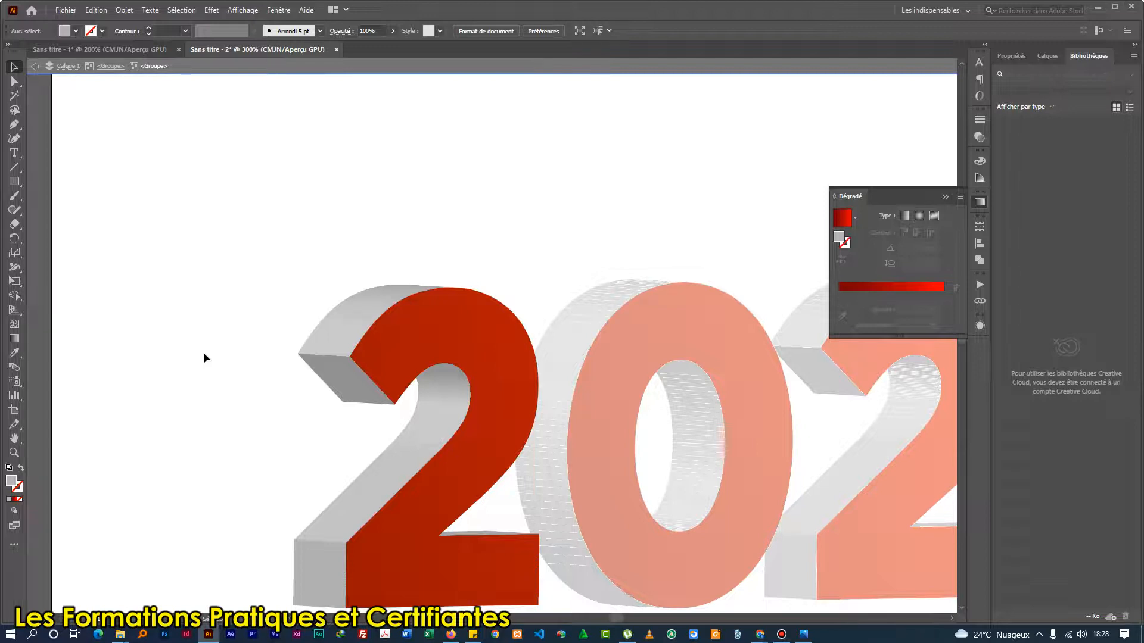
Unite the strips of the first 2's curved upper side face into one shape with Pathfinder.
{"action": "left_click", "coordinate": [357, 327]}
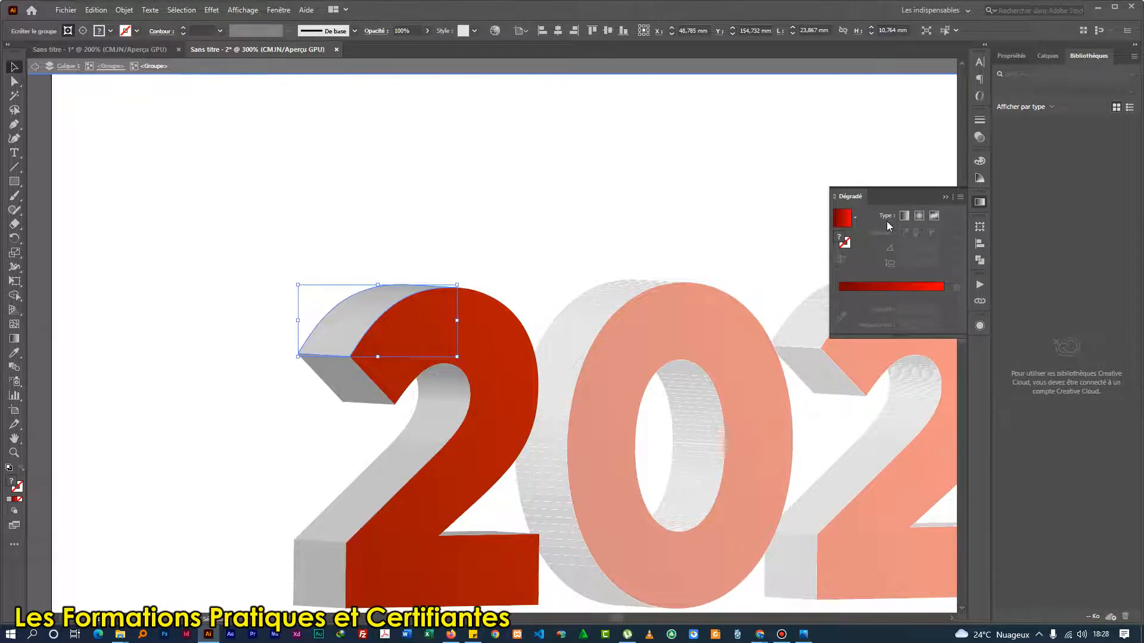
{"action": "left_click", "coordinate": [980, 261]}
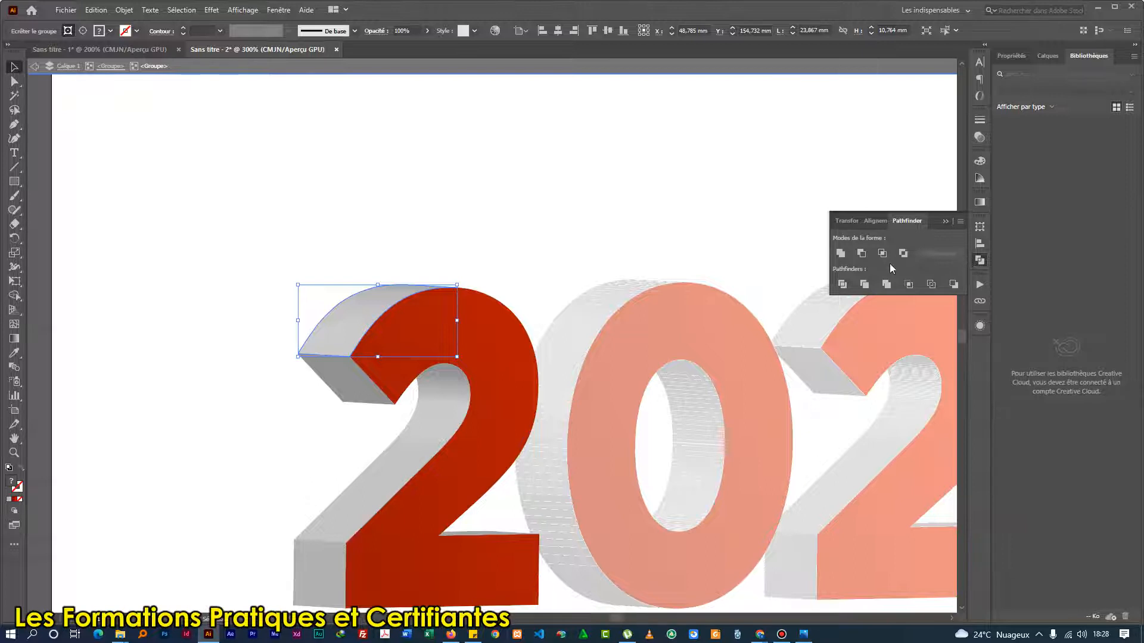
{"action": "left_click", "coordinate": [278, 10]}
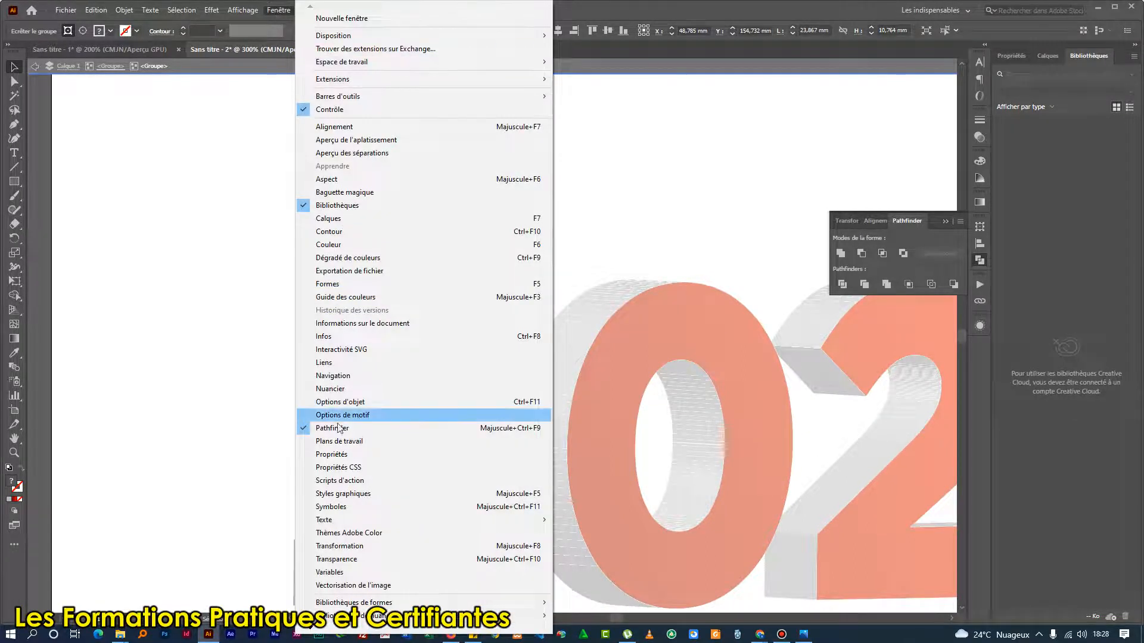
{"action": "left_click", "coordinate": [693, 8]}
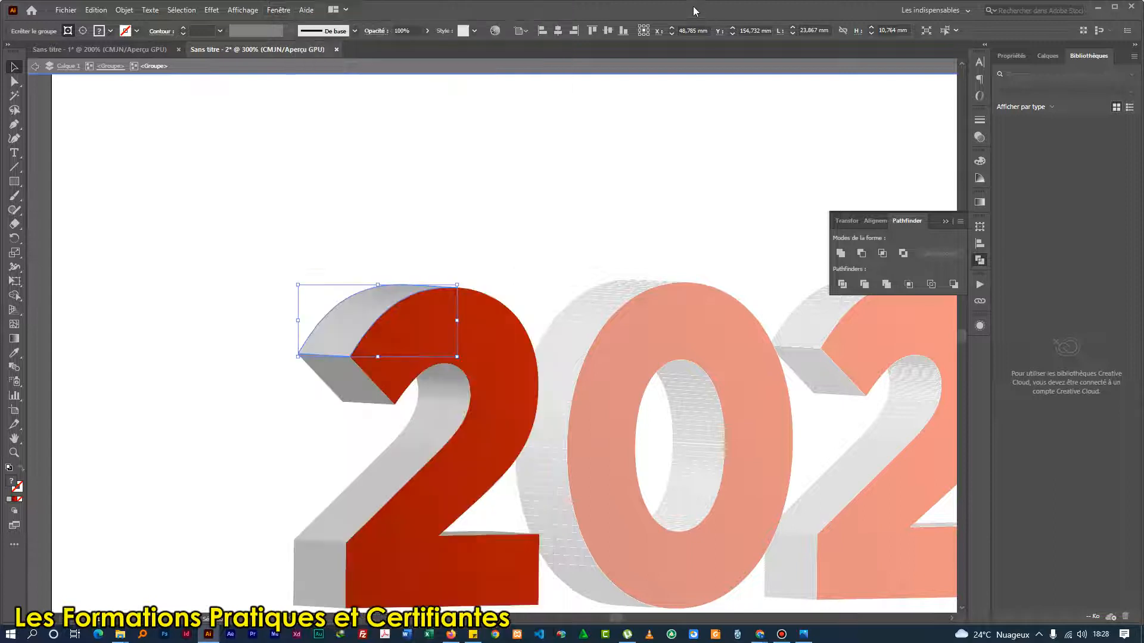
{"action": "left_click", "coordinate": [839, 254]}
{"action": "left_click", "coordinate": [227, 335]}
{"action": "left_click", "coordinate": [350, 328]}
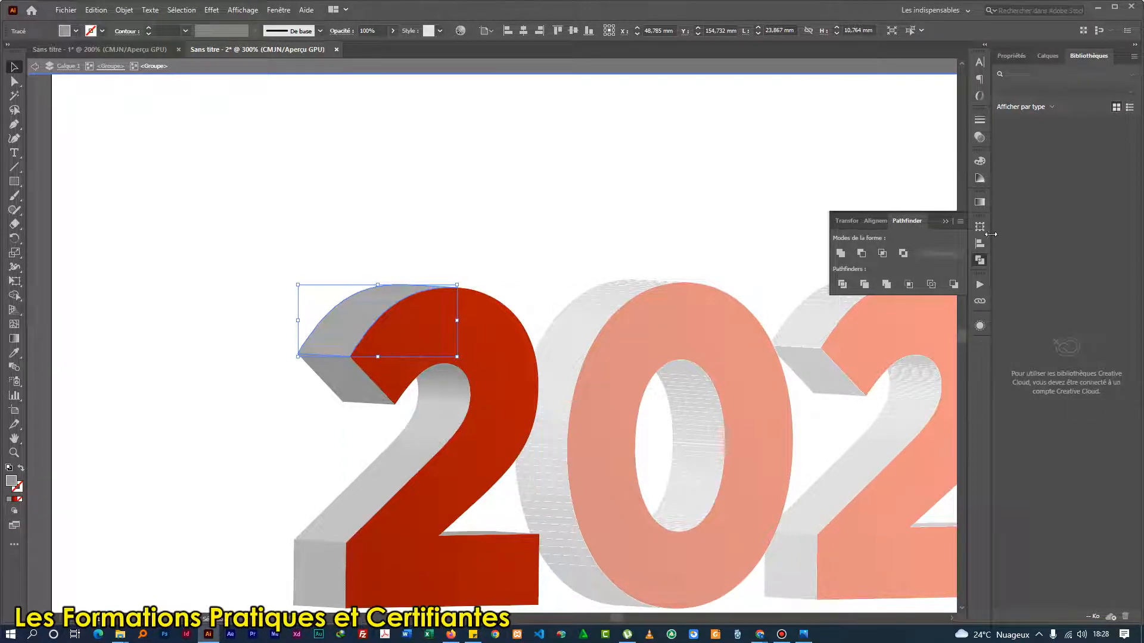
Lighten the united upper side face of the first 2 to 26% black and deselect it.
{"action": "left_click", "coordinate": [980, 163]}
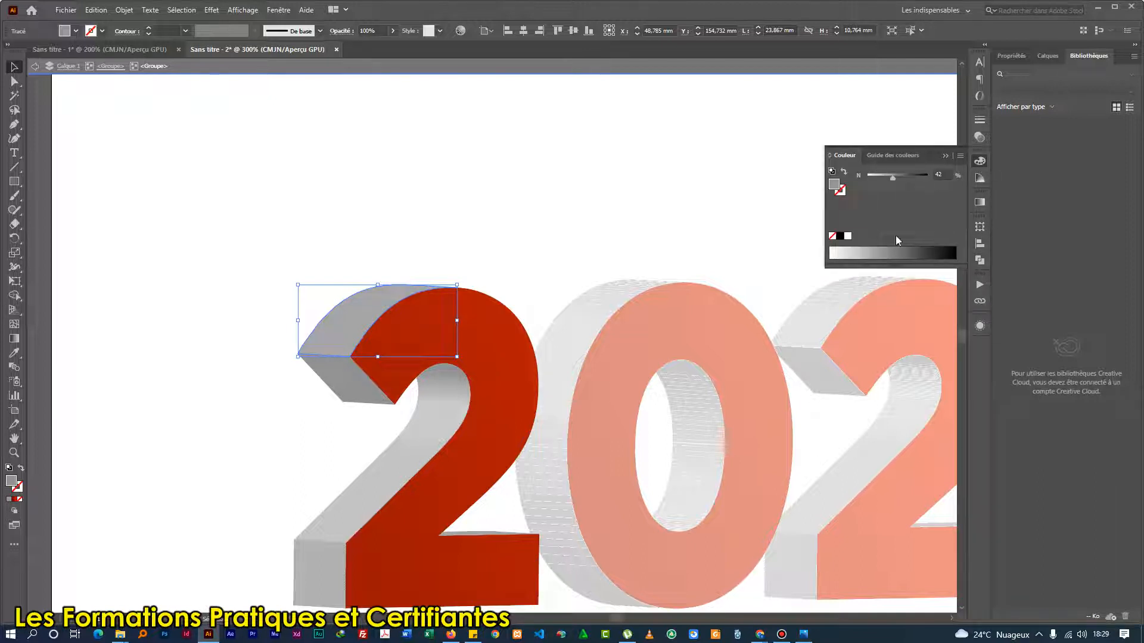
{"action": "left_click_drag", "start_coordinate": [892, 179], "coordinate": [882, 179]}
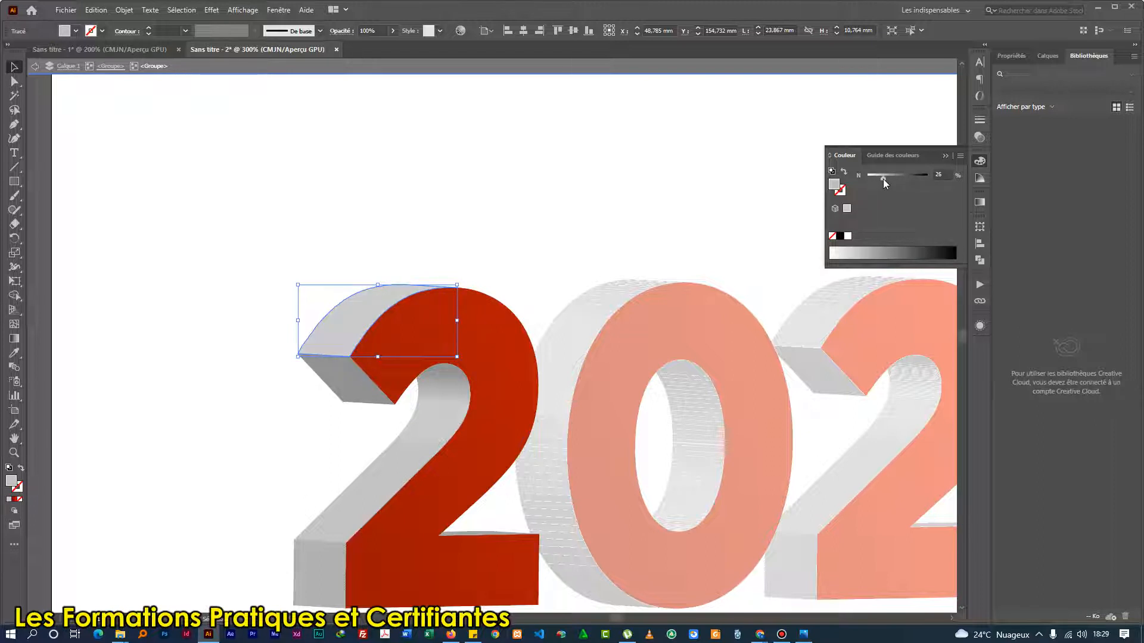
{"action": "left_click", "coordinate": [234, 282]}
{"action": "scroll", "coordinate": [419, 386], "scroll_direction": "down", "scroll_amount": 1}
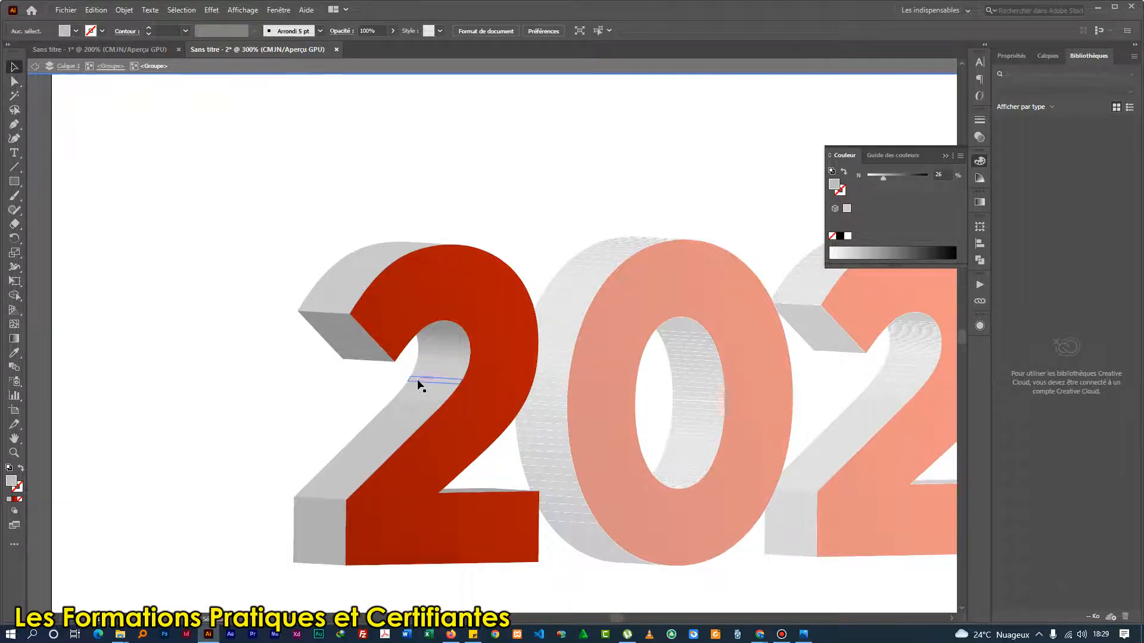
Unite the strips of the first 2's inner curve and diagonal side face into one shape, and leave isolation mode.
{"action": "left_click", "coordinate": [449, 351]}
{"action": "key", "text": "ctrl+shift+g"}
{"action": "left_click", "coordinate": [185, 415]}
{"action": "left_click", "coordinate": [441, 369]}
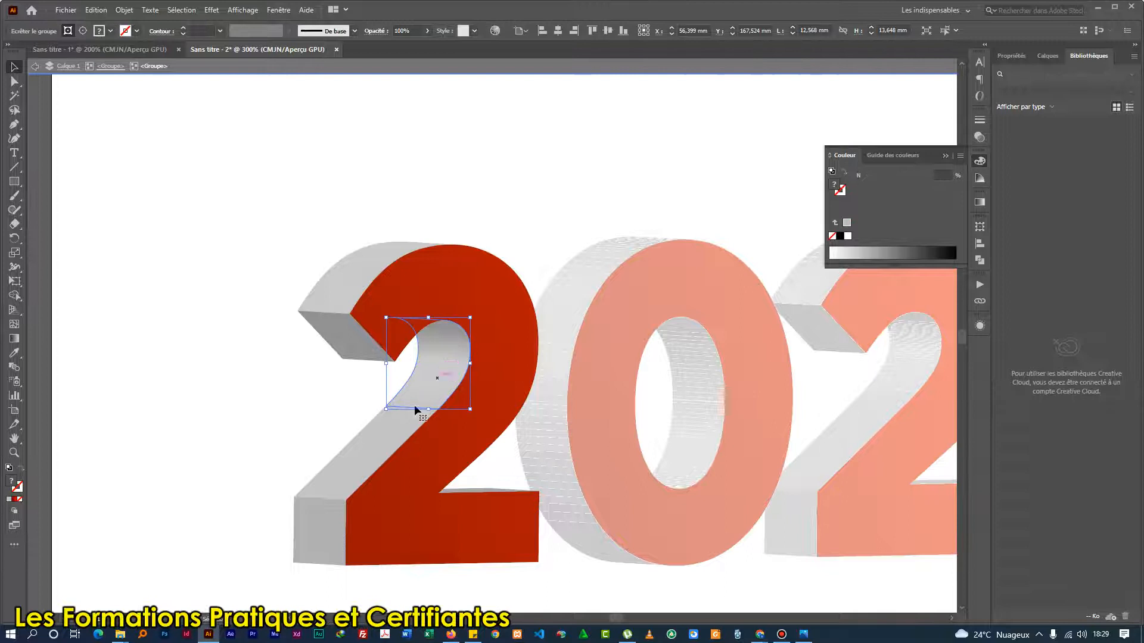
{"action": "left_click", "coordinate": [394, 428], "text": "shift"}
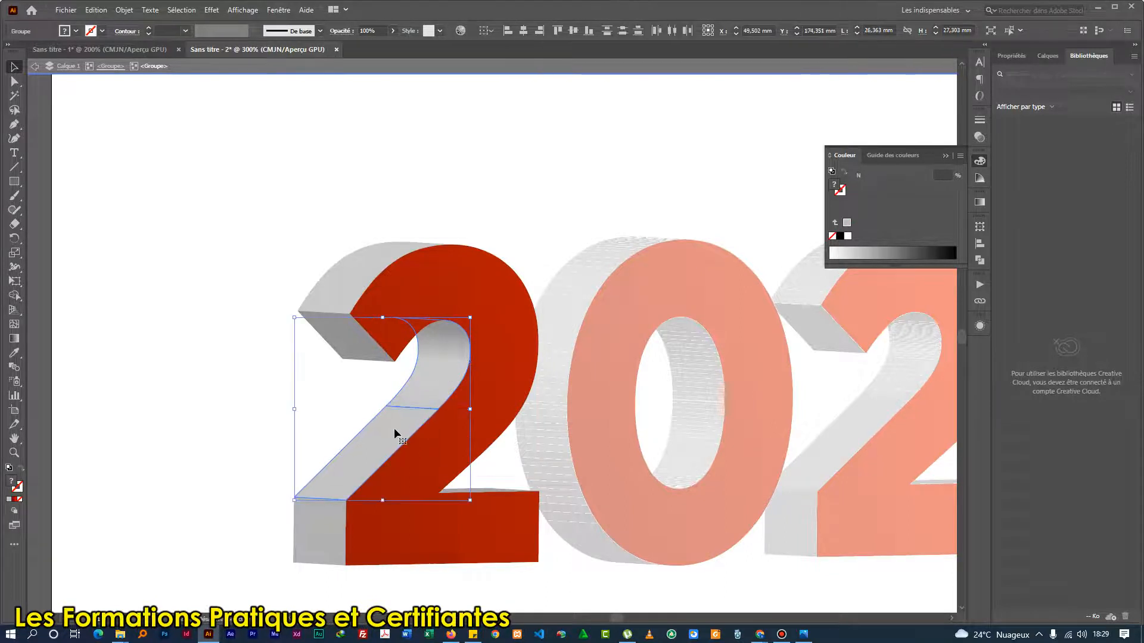
{"action": "left_click", "coordinate": [979, 260]}
{"action": "left_click", "coordinate": [841, 254]}
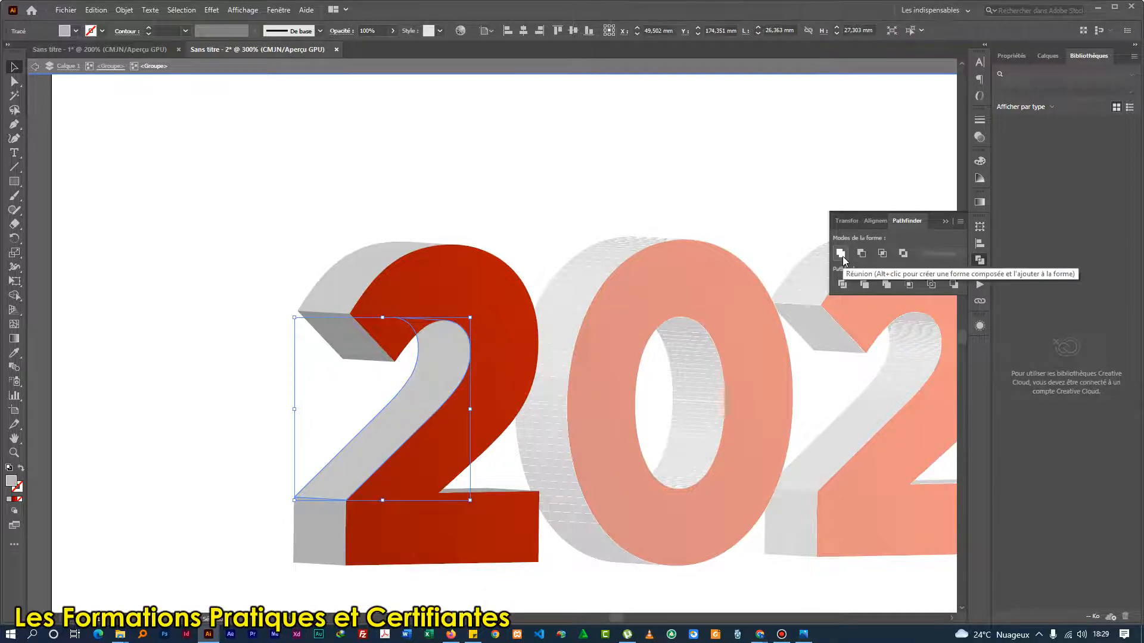
{"action": "left_click", "coordinate": [225, 441]}
{"action": "scroll", "coordinate": [215, 438], "scroll_direction": "down", "scroll_amount": 2}
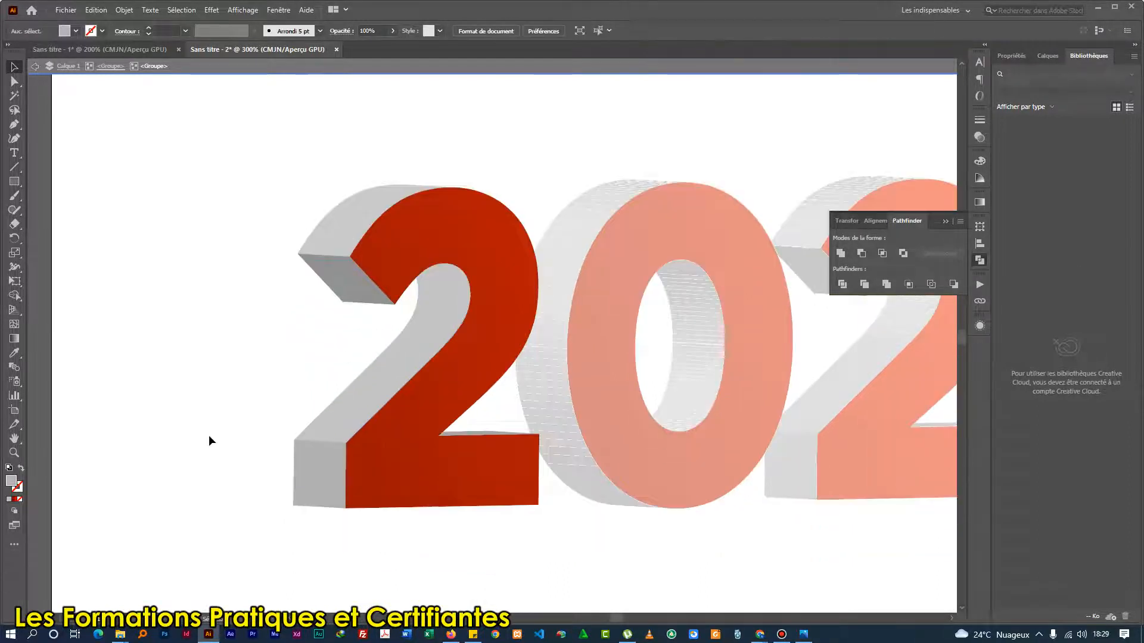
{"action": "double_click", "coordinate": [153, 246]}
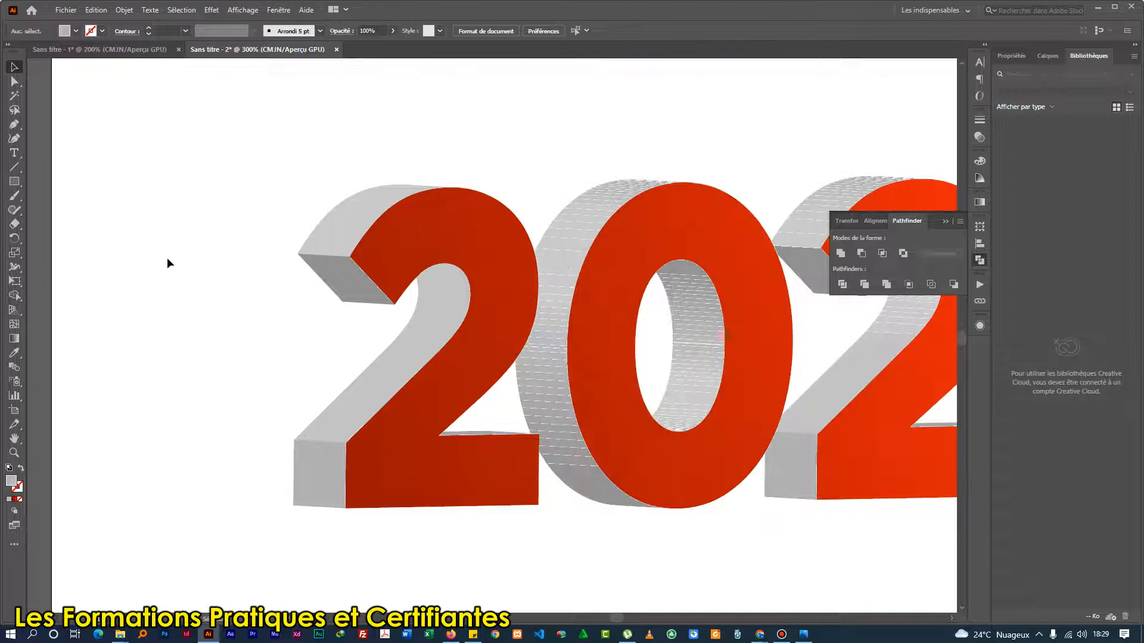
Isolate the 2023 group and, within it, isolate the group of the 0.
{"action": "scroll", "coordinate": [351, 245], "scroll_direction": "right", "scroll_amount": 5}
{"action": "left_click", "coordinate": [335, 226]}
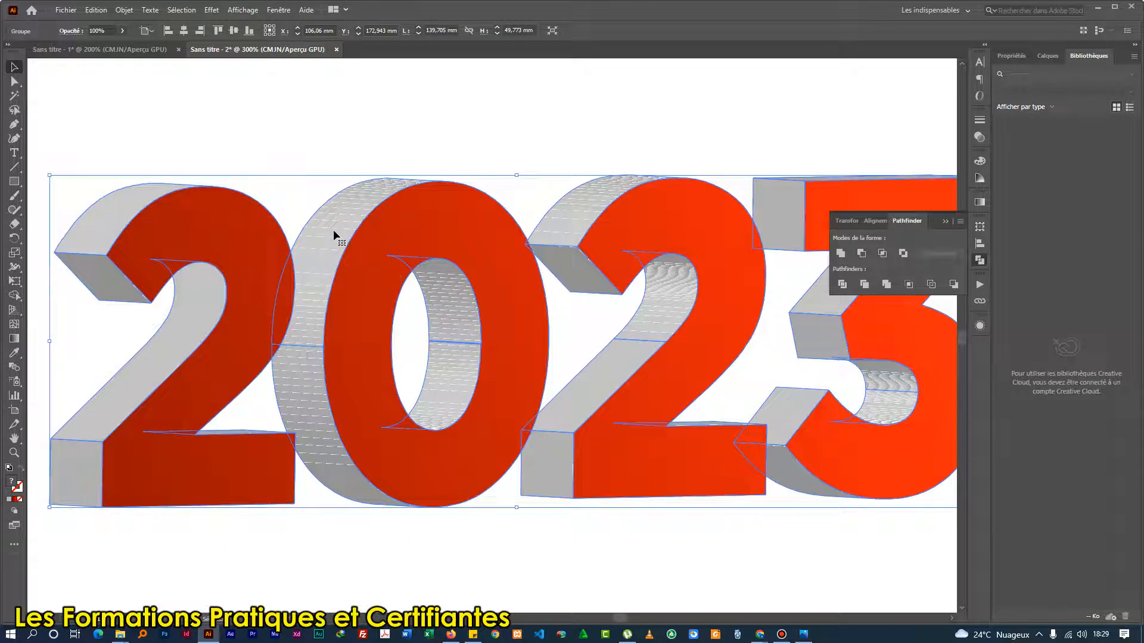
{"action": "right_click", "coordinate": [333, 230]}
{"action": "left_click", "coordinate": [367, 317]}
{"action": "left_click", "coordinate": [342, 227]}
{"action": "right_click", "coordinate": [326, 256]}
{"action": "left_click", "coordinate": [358, 356]}
Unite the 0's outer side faces with Pathfinder and sample the first 2's light grey side colour onto the shape with the Eyedropper.
{"action": "left_click", "coordinate": [338, 235]}
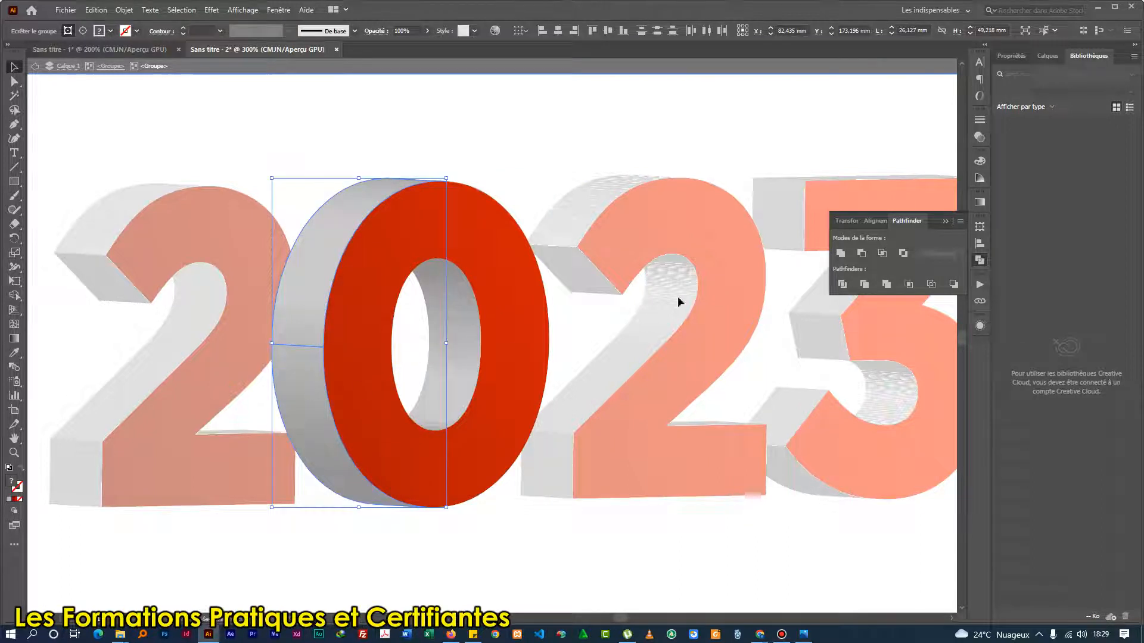
{"action": "left_click", "coordinate": [841, 254]}
{"action": "left_click", "coordinate": [400, 235]}
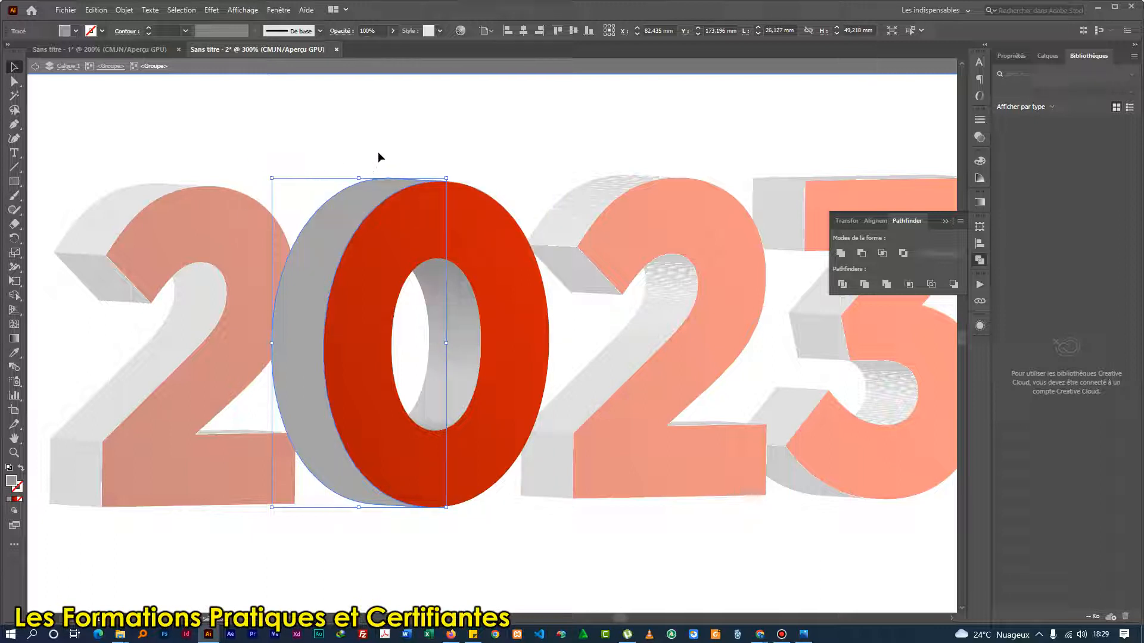
{"action": "key", "text": "i"}
{"action": "left_click", "coordinate": [103, 209]}
{"action": "key", "text": "v"}
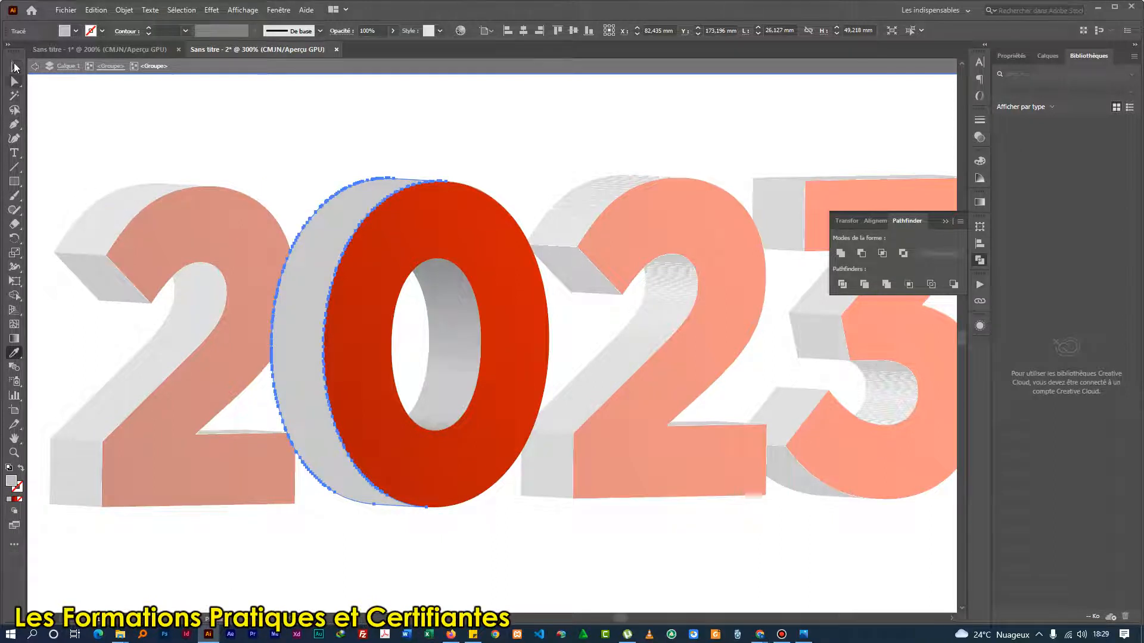
{"action": "left_click", "coordinate": [347, 124]}
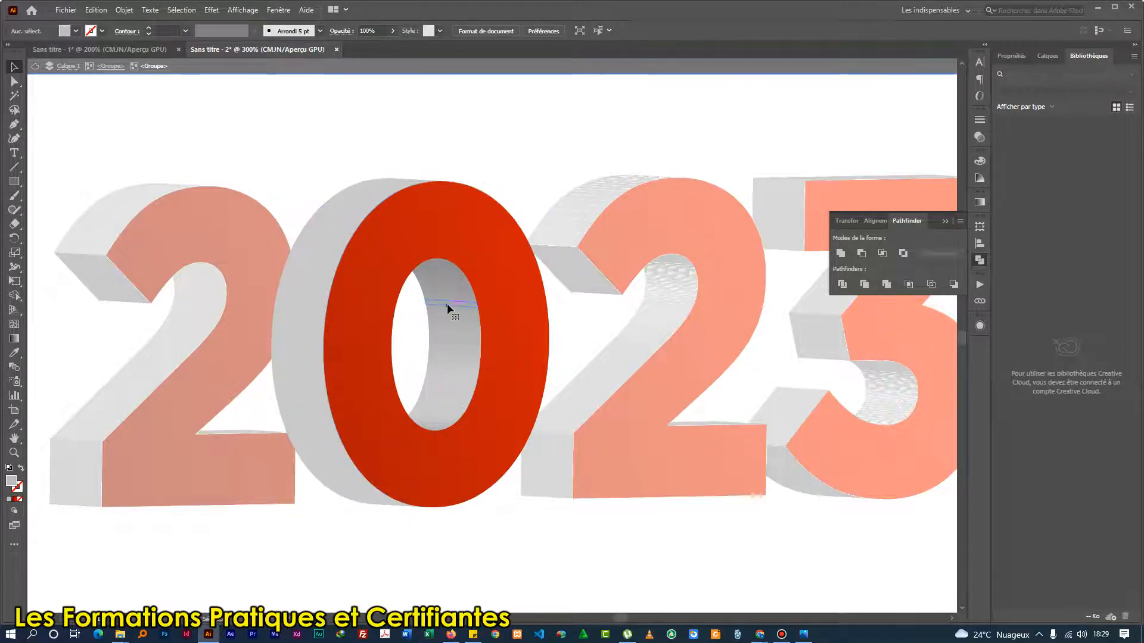
Unite the side faces inside the 0's hole, give them the first 2's light grey, and leave isolation mode.
{"action": "left_click", "coordinate": [450, 312]}
{"action": "left_click", "coordinate": [451, 365], "text": "shift"}
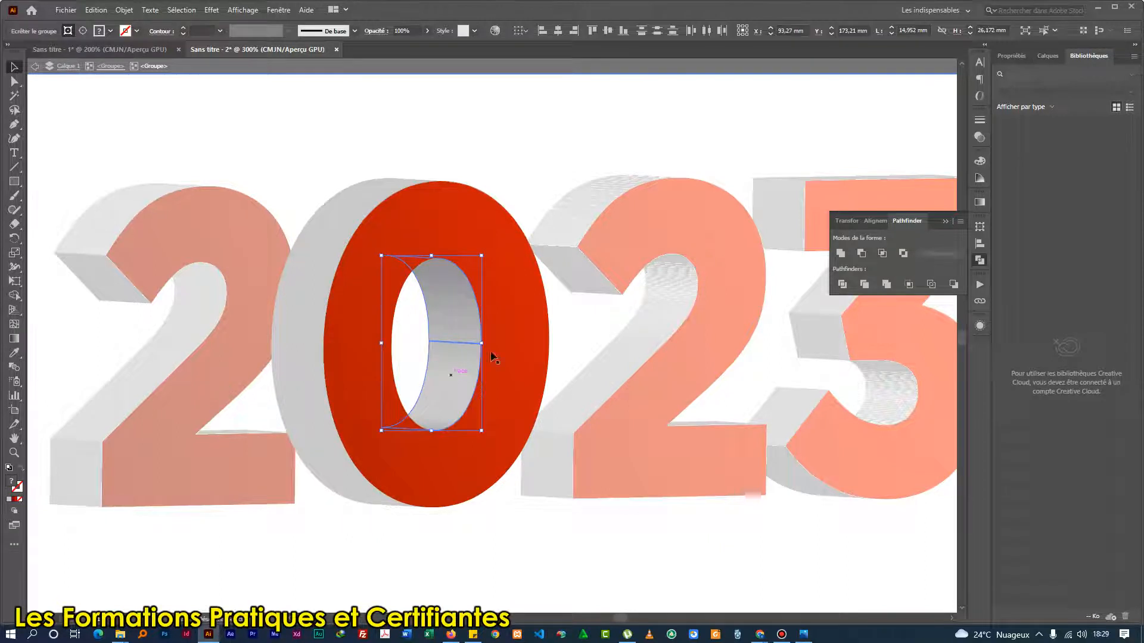
{"action": "left_click", "coordinate": [840, 254]}
{"action": "key", "text": "i"}
{"action": "left_click", "coordinate": [446, 258]}
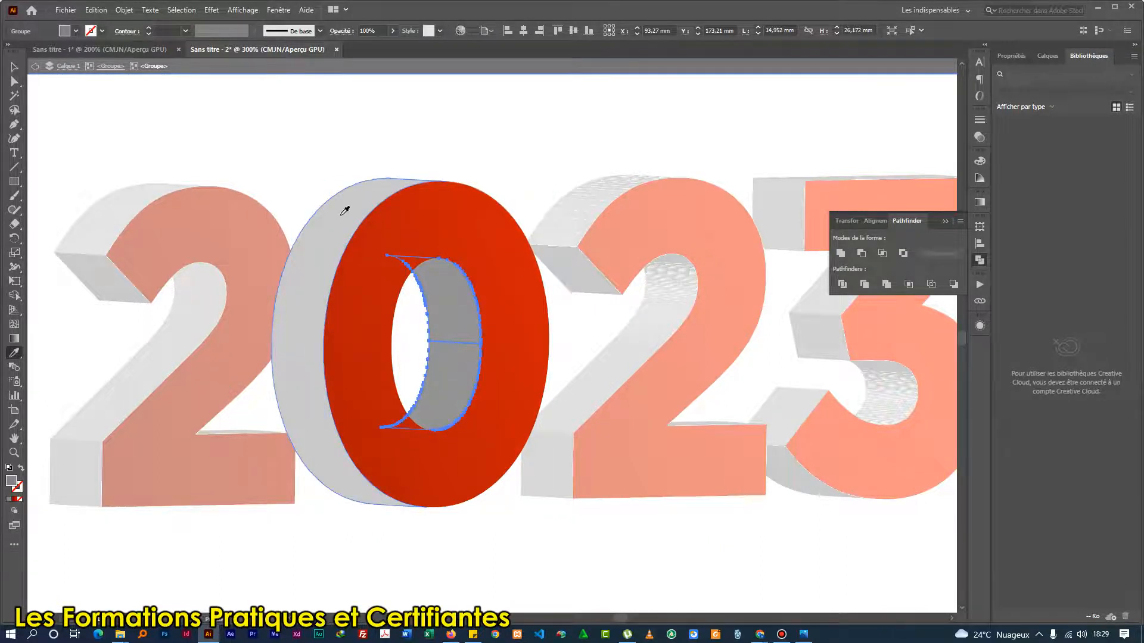
{"action": "left_click", "coordinate": [159, 358]}
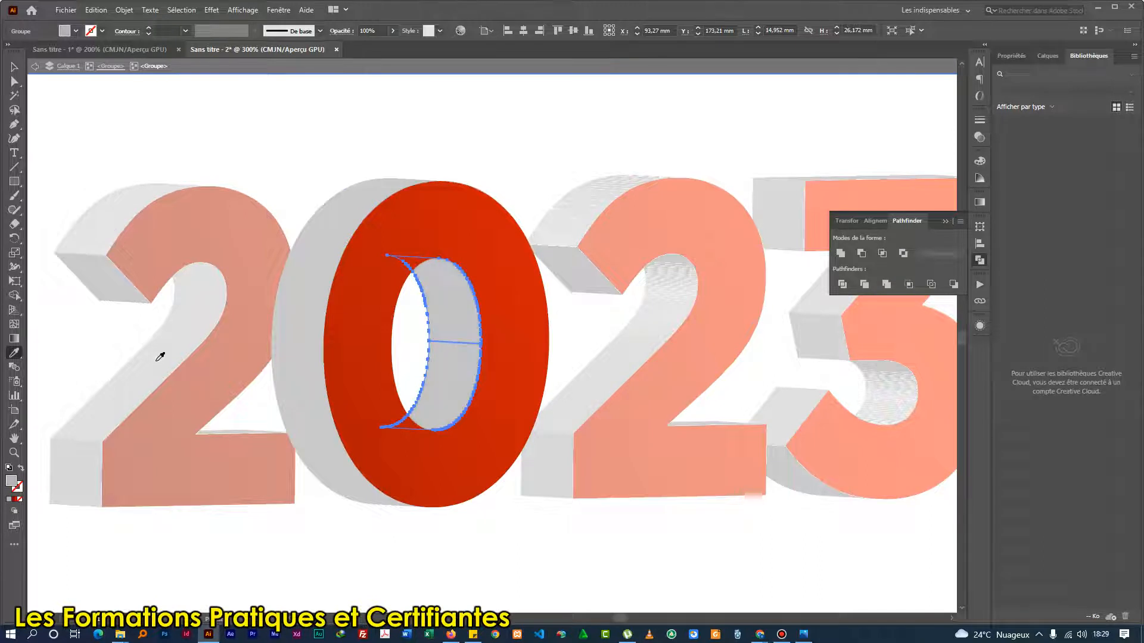
{"action": "left_click", "coordinate": [15, 68]}
{"action": "left_click", "coordinate": [175, 120]}
{"action": "left_click_drag", "start_coordinate": [639, 240], "coordinate": [372, 235]}
{"action": "double_click", "coordinate": [311, 144]}
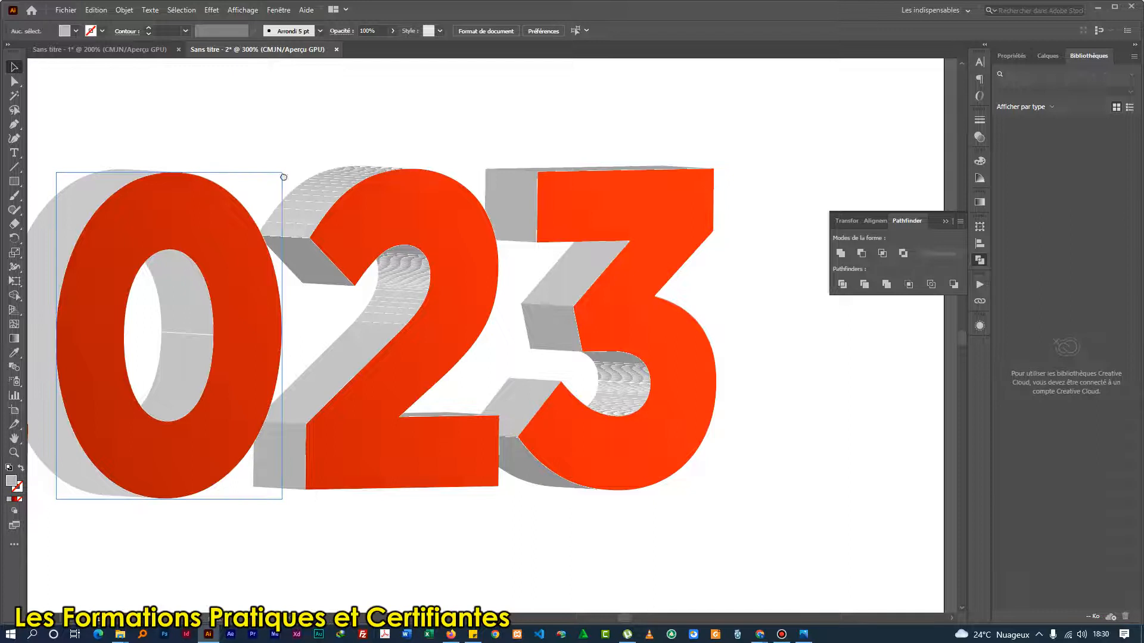
{"action": "left_click_drag", "start_coordinate": [326, 204], "coordinate": [475, 204]}
{"action": "left_click", "coordinate": [475, 203]}
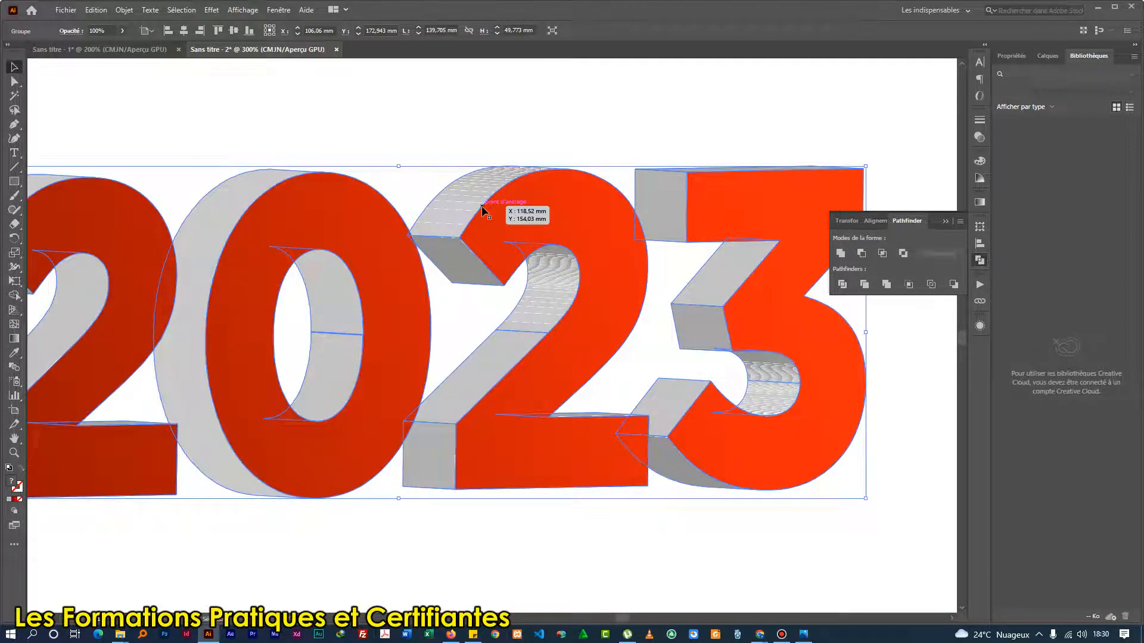
{"action": "scroll", "coordinate": [544, 242], "scroll_direction": "down", "scroll_amount": 1}
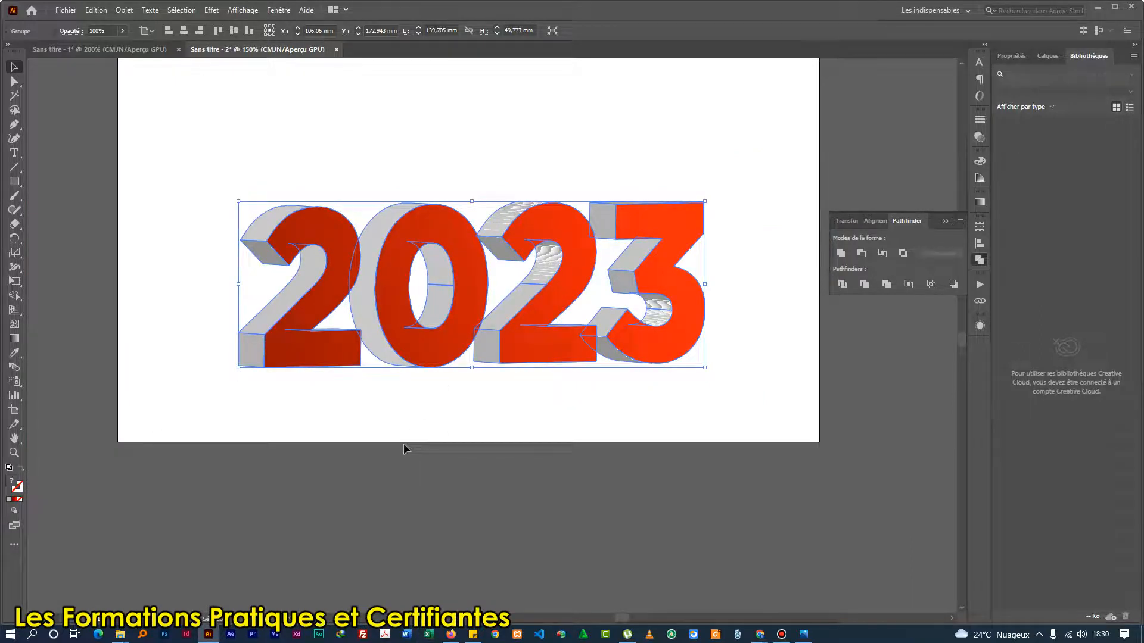
{"action": "left_click", "coordinate": [155, 295]}
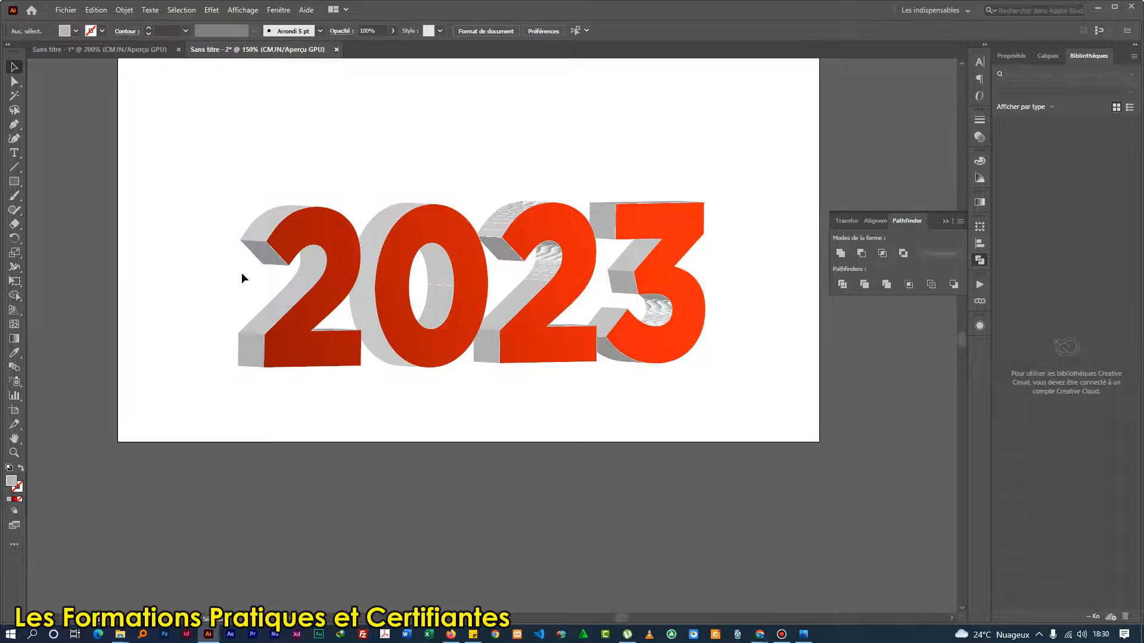
{"action": "scroll", "coordinate": [267, 254], "scroll_direction": "up", "scroll_amount": 2}
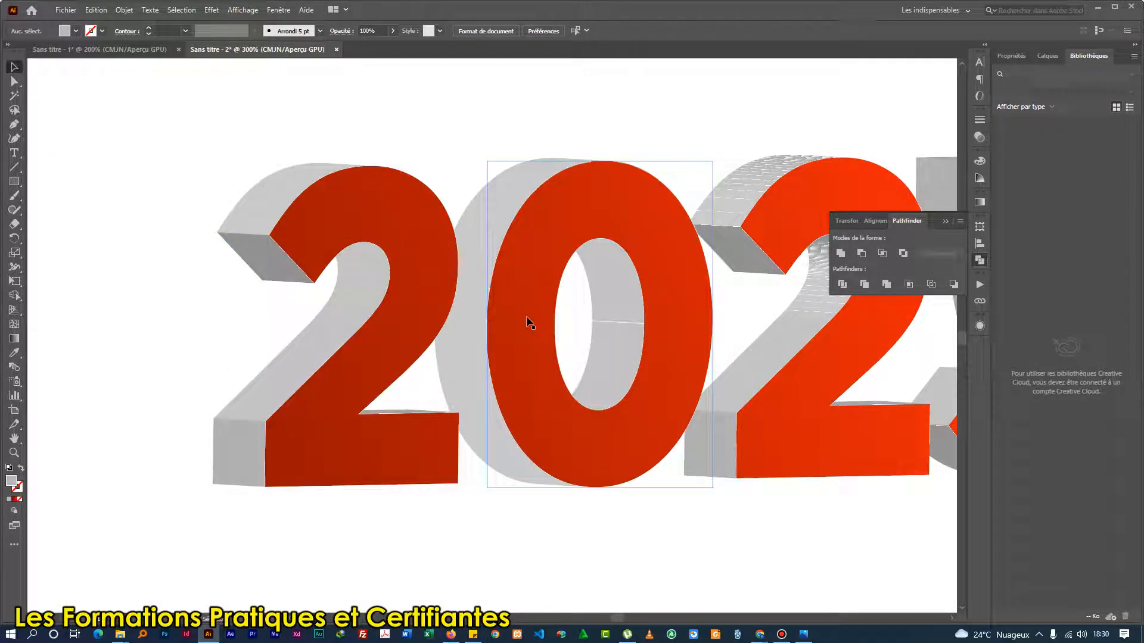
Duplicate the whole 2023 group directly below the original so that the copy touches its base.
{"action": "scroll", "coordinate": [531, 323], "scroll_direction": "down", "scroll_amount": 3}
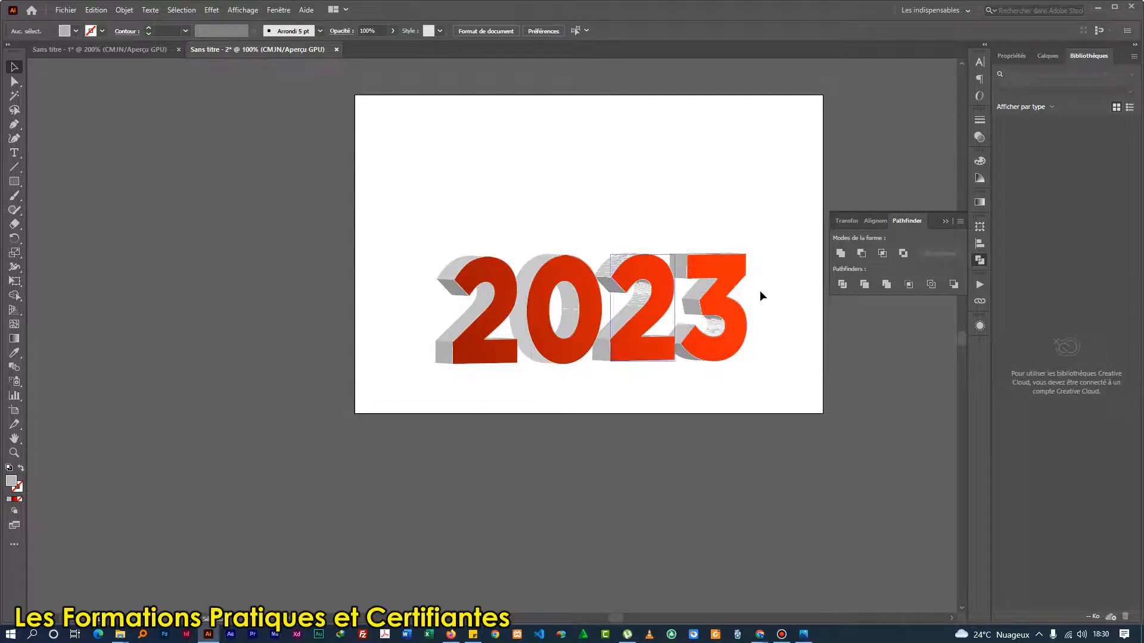
{"action": "left_click_drag", "start_coordinate": [766, 250], "coordinate": [615, 248]}
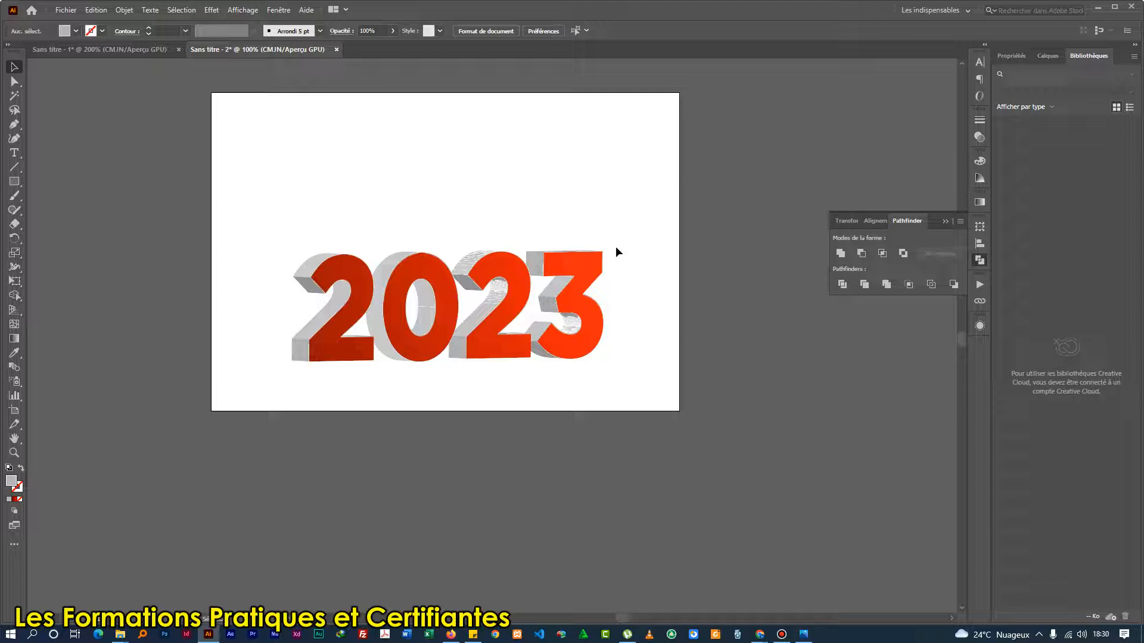
{"action": "left_click", "coordinate": [429, 311]}
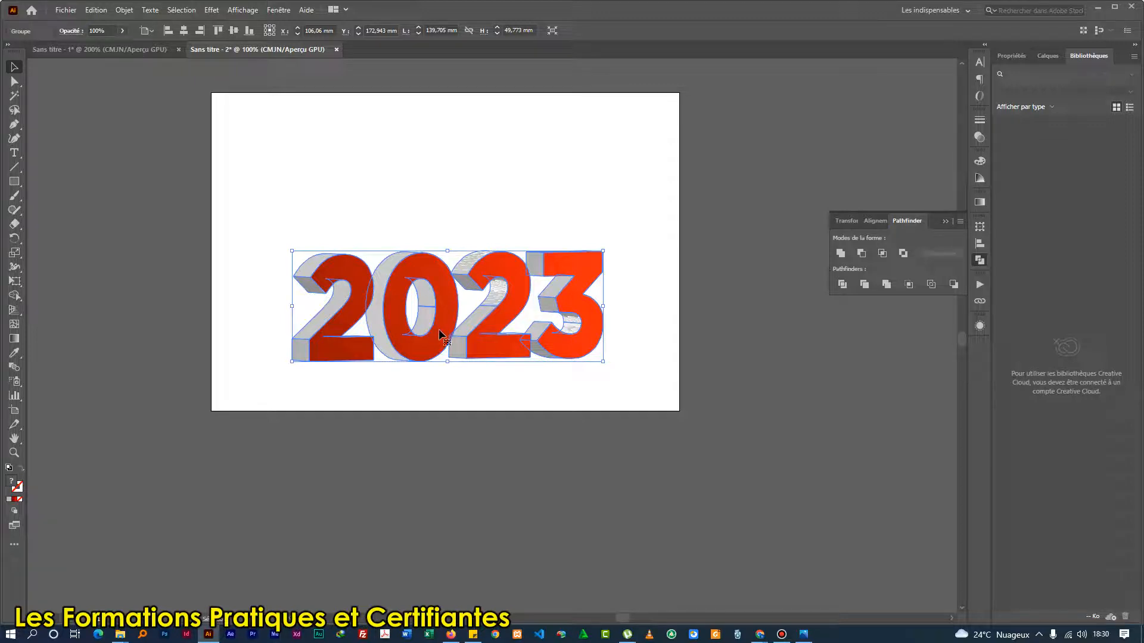
{"action": "left_click_drag", "start_coordinate": [436, 330], "coordinate": [451, 445]}
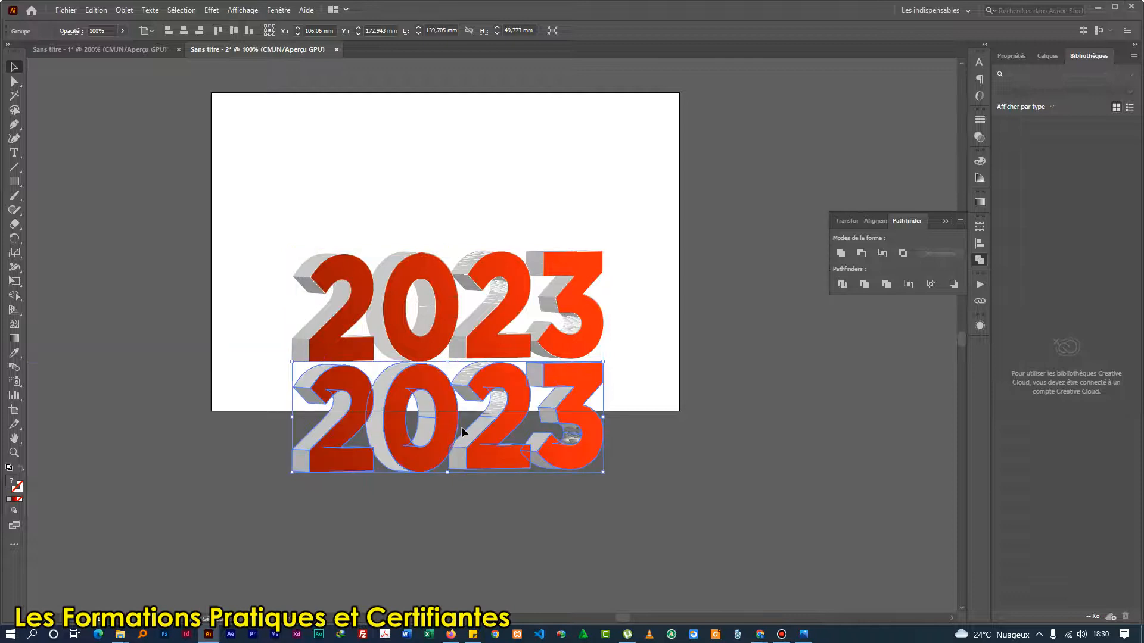
Reflect the lower 2023 copy across the horizontal axis and deselect it.
{"action": "right_click", "coordinate": [443, 400]}
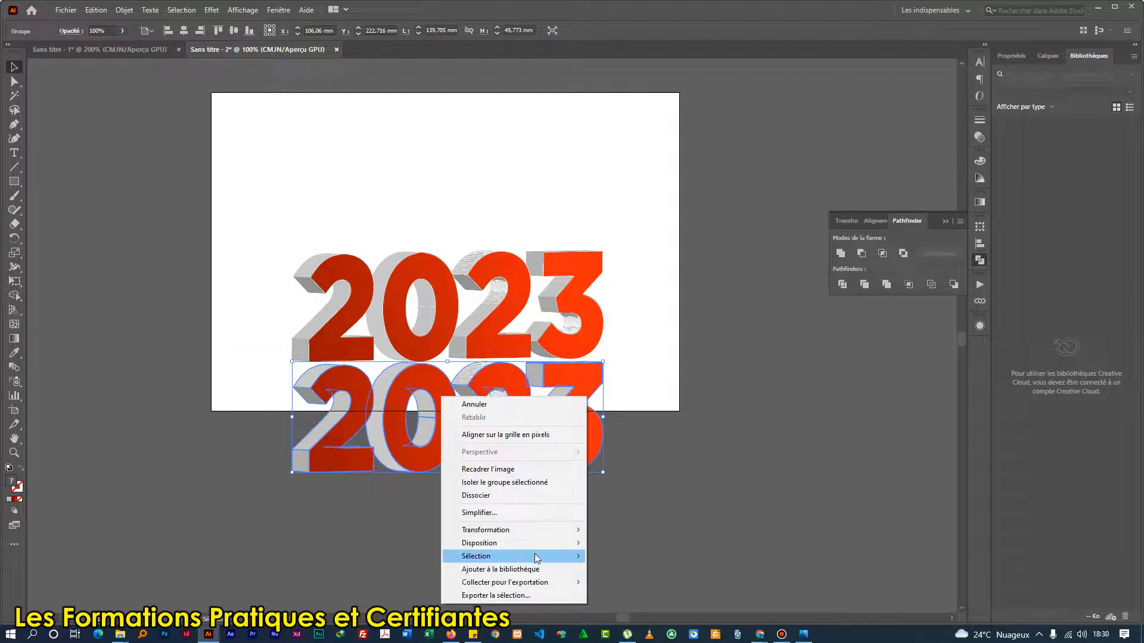
{"action": "mouse_move", "coordinate": [535, 531]}
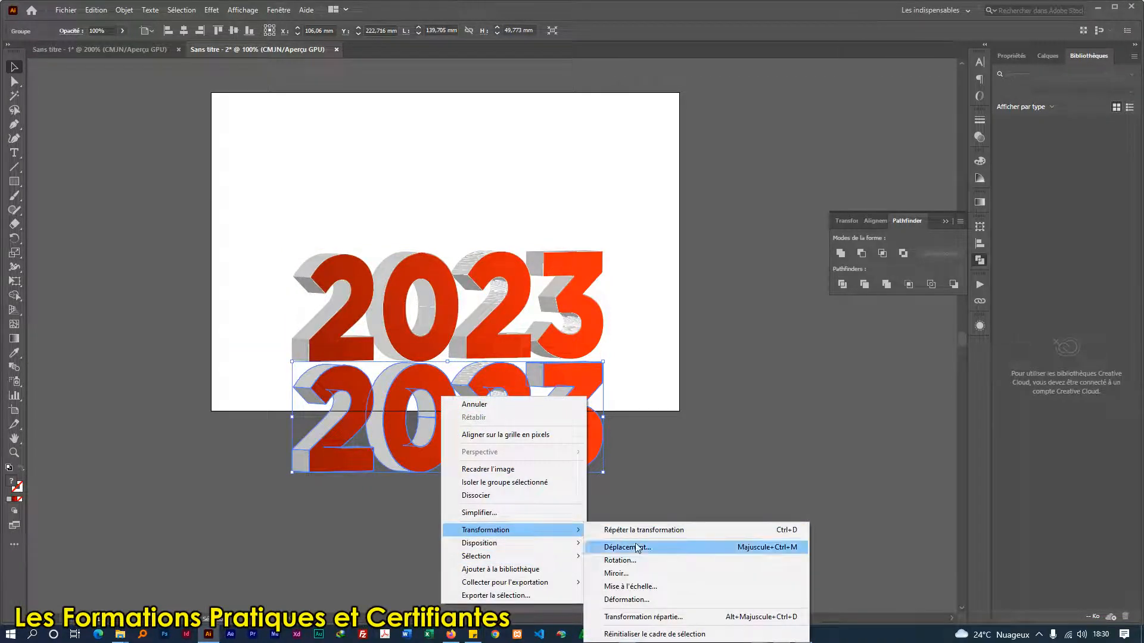
{"action": "left_click", "coordinate": [616, 574]}
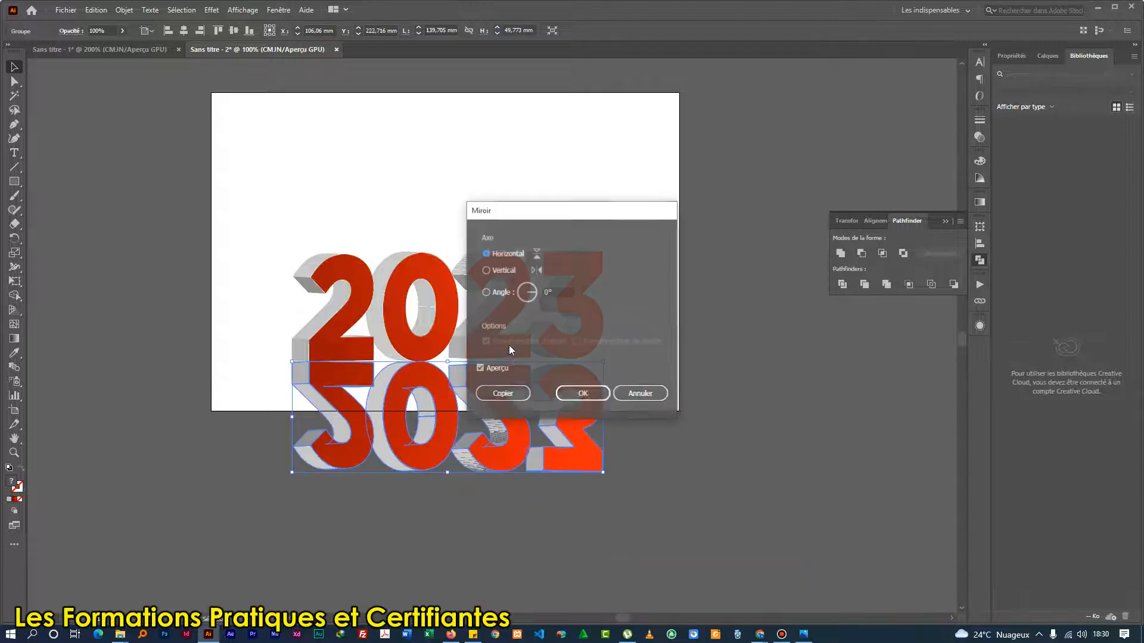
{"action": "left_click_drag", "start_coordinate": [523, 210], "coordinate": [709, 208]}
{"action": "left_click", "coordinate": [682, 270]}
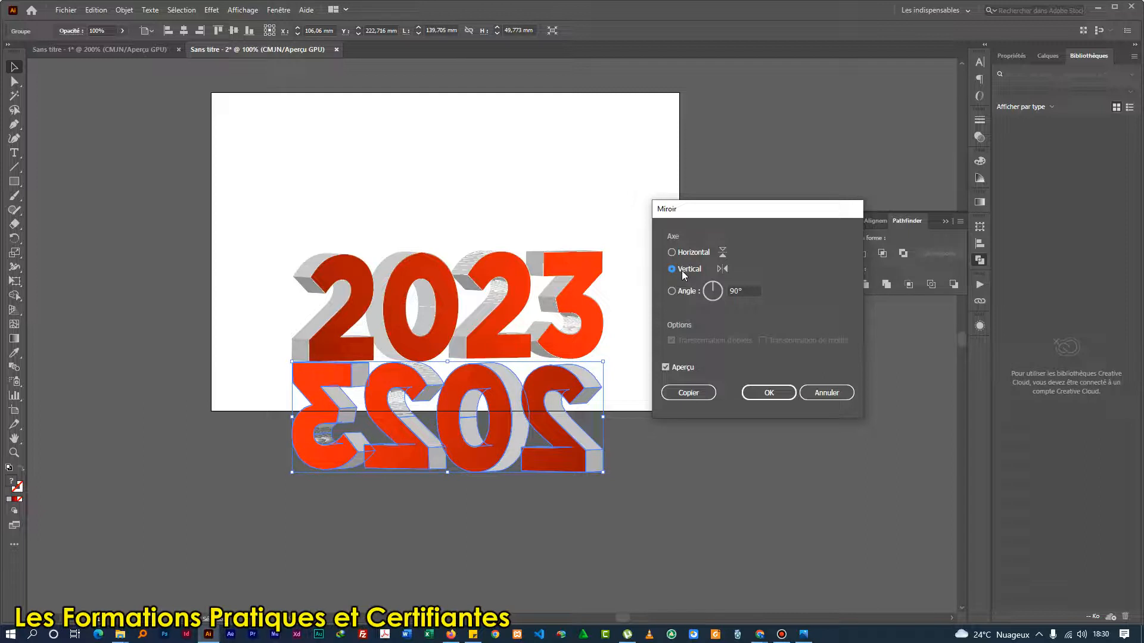
{"action": "left_click", "coordinate": [681, 253]}
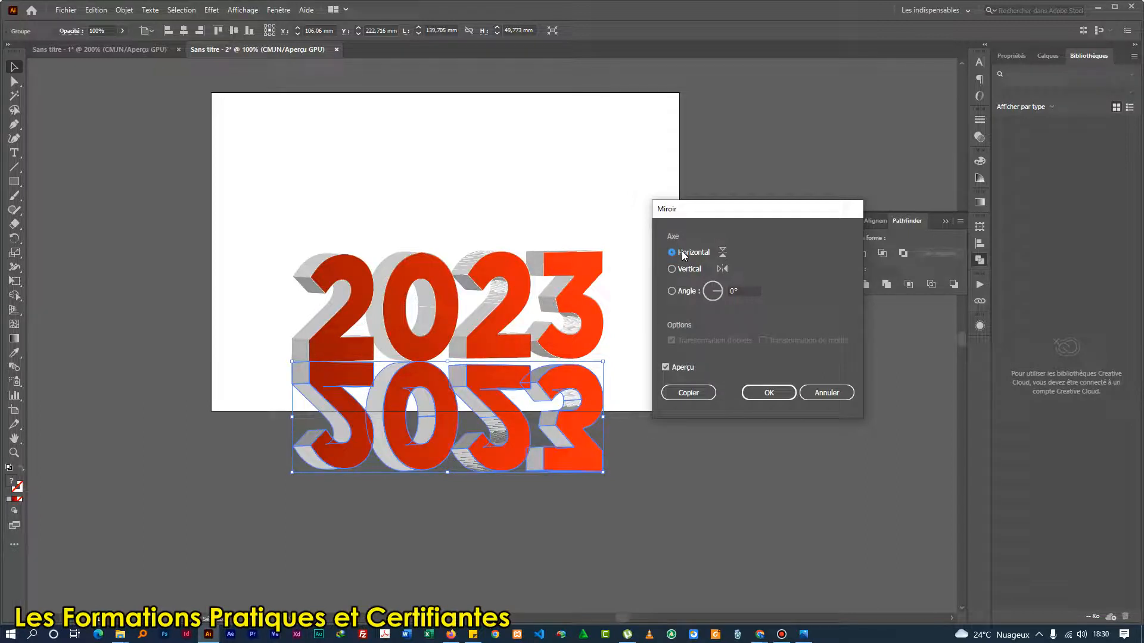
{"action": "left_click", "coordinate": [768, 393]}
{"action": "left_click", "coordinate": [679, 442]}
{"action": "left_click", "coordinate": [418, 432]}
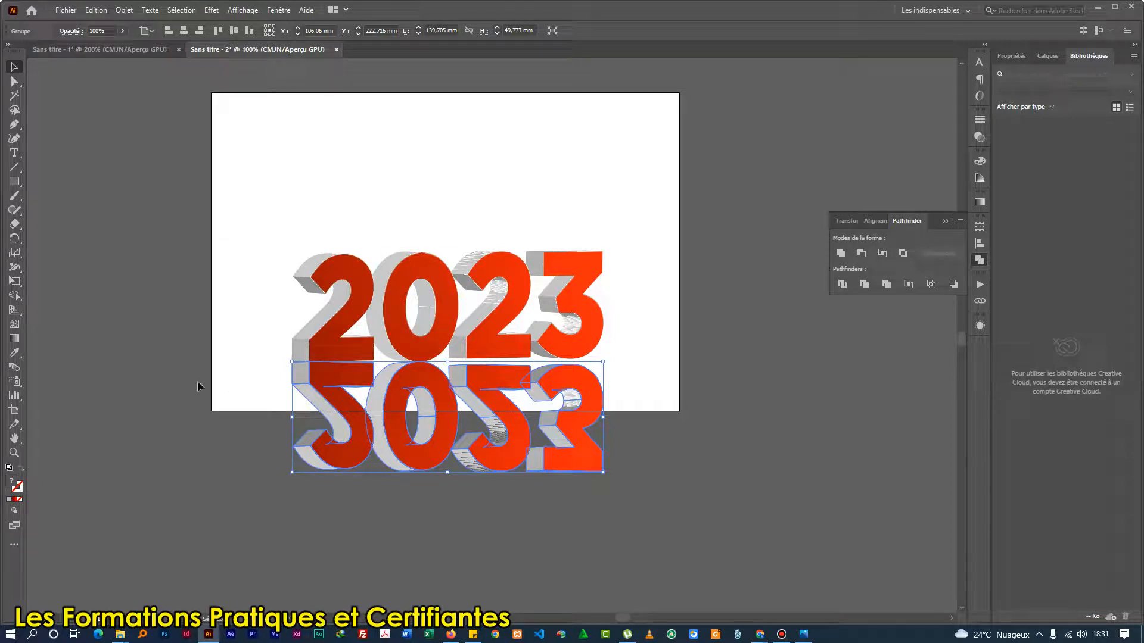
{"action": "left_click", "coordinate": [265, 406]}
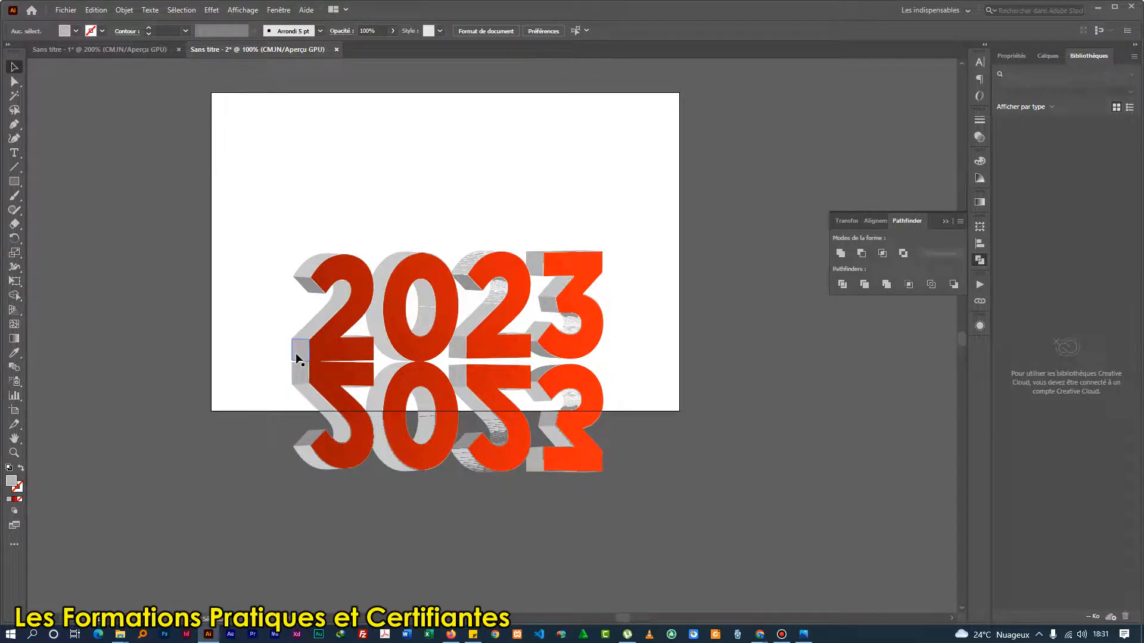
Draw a rectangle about 150 × 55 mm covering the whole reflected copy, with its upper edge at the original text's base.
{"action": "left_click", "coordinate": [16, 181]}
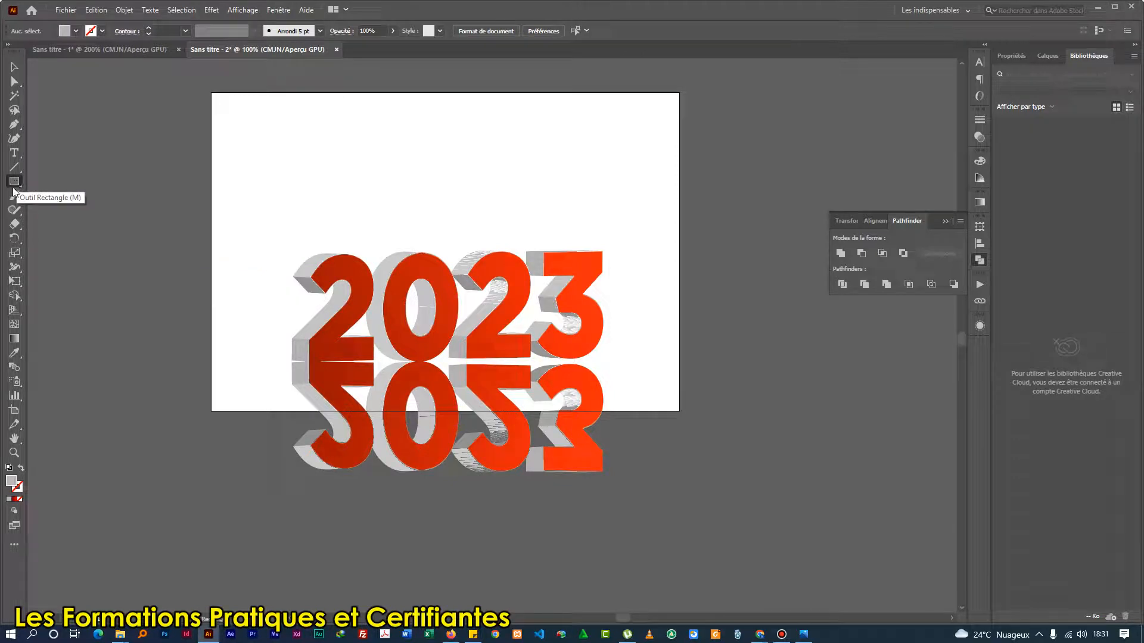
{"action": "scroll", "coordinate": [445, 385], "scroll_direction": "up", "scroll_amount": 2}
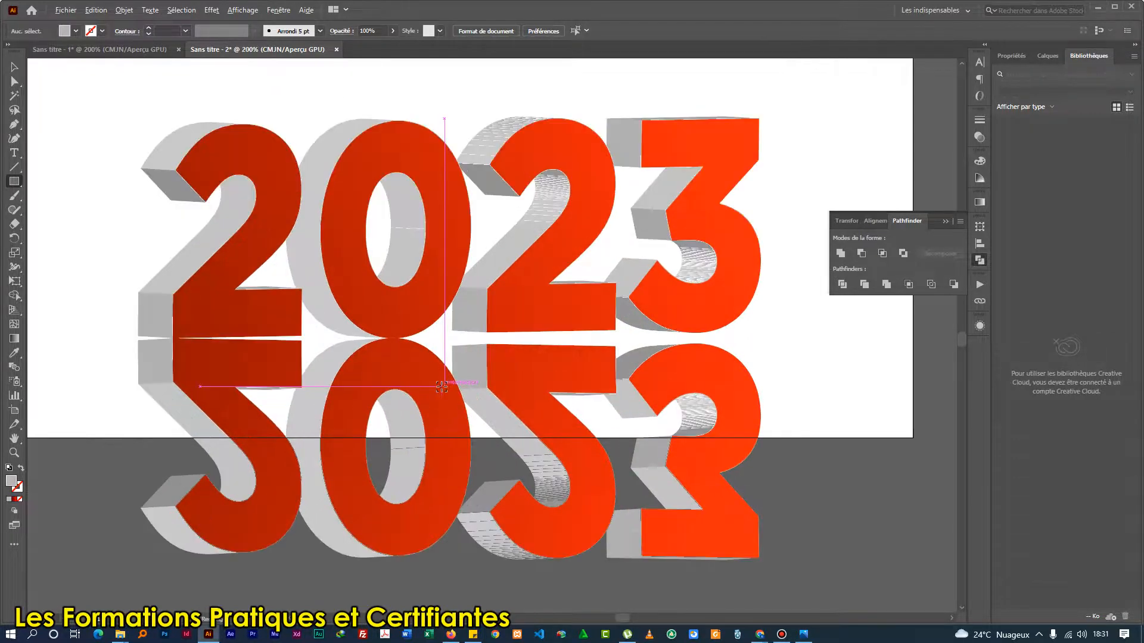
{"action": "left_click_drag", "start_coordinate": [111, 337], "coordinate": [778, 582]}
{"action": "scroll", "coordinate": [530, 402], "scroll_direction": "down", "scroll_amount": 2}
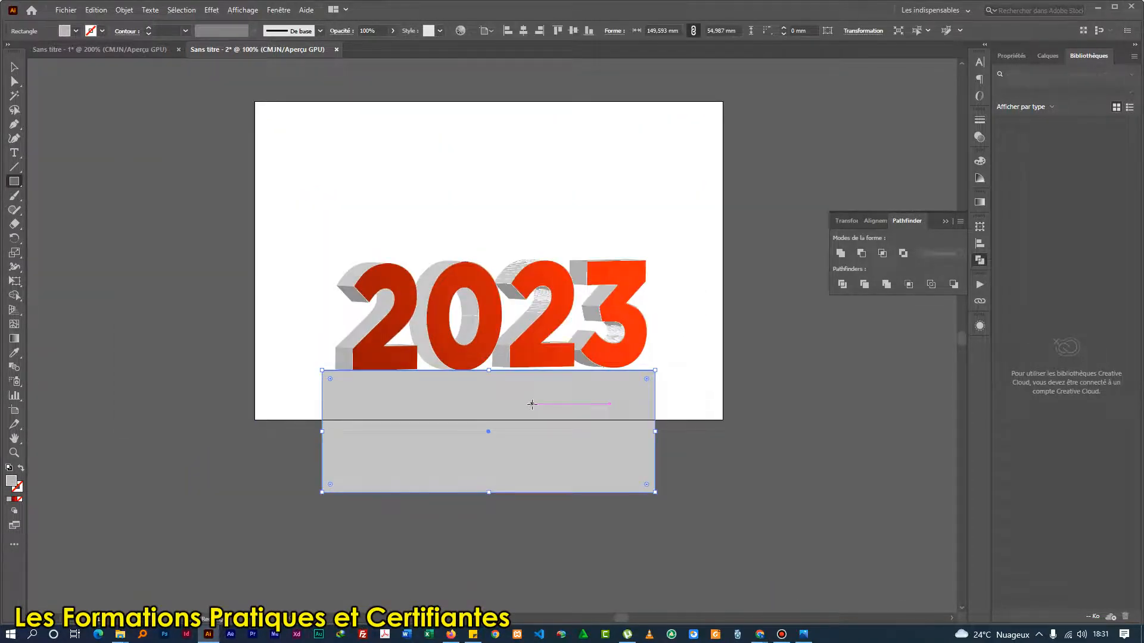
Fill the rectangle over the reflected copy with the preset white-to-black linear gradient (Blanc, Noir).
{"action": "key", "text": "v"}
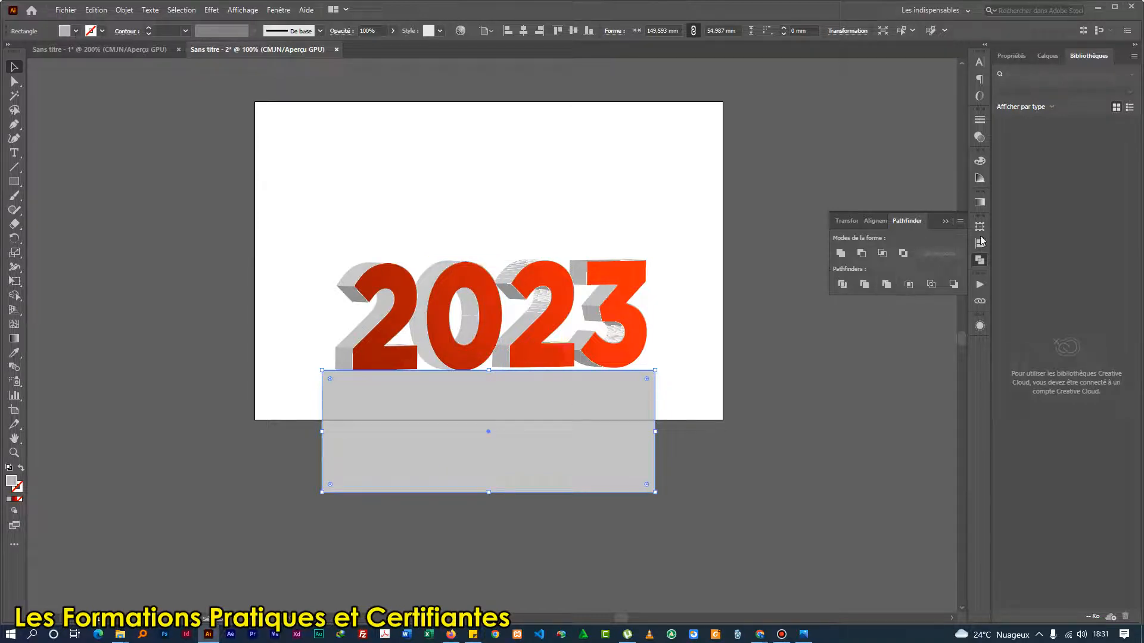
{"action": "left_click", "coordinate": [981, 203]}
{"action": "left_click", "coordinate": [855, 218]}
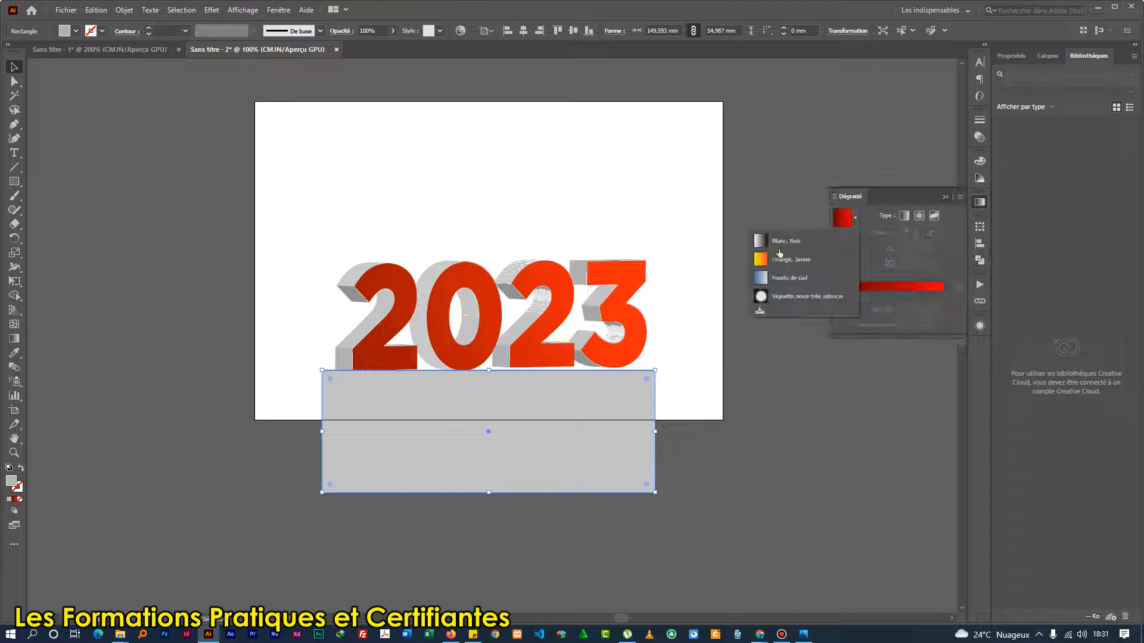
{"action": "left_click", "coordinate": [763, 242]}
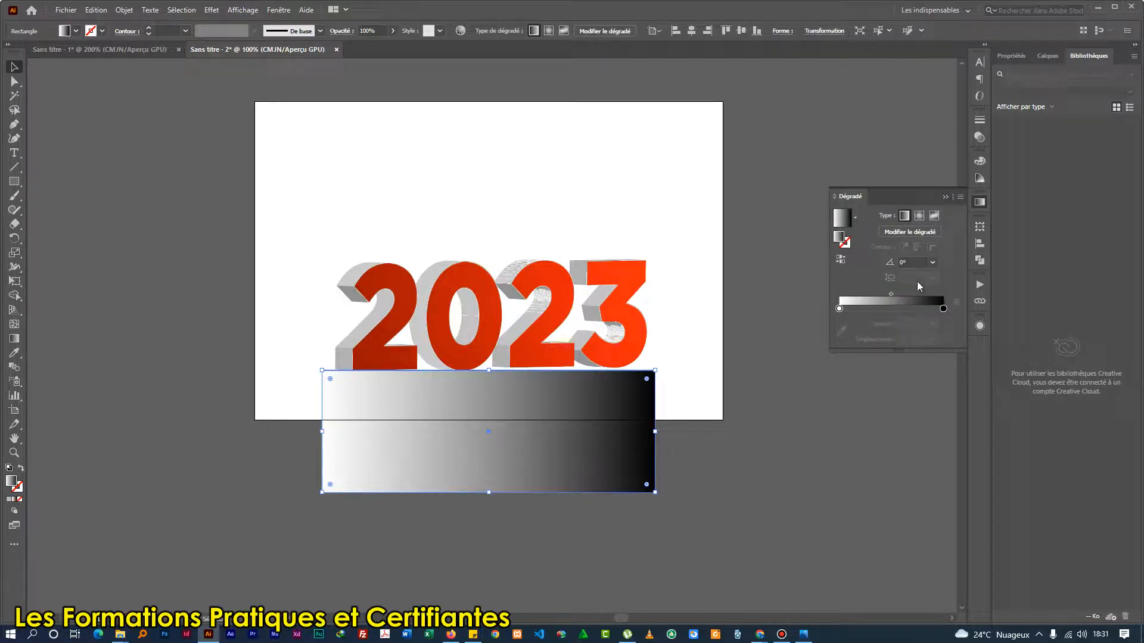
Set the rectangle's gradient to 90° with its midpoint at about 30%, and reverse it so white lies along the upper edge.
{"action": "left_click", "coordinate": [934, 263]}
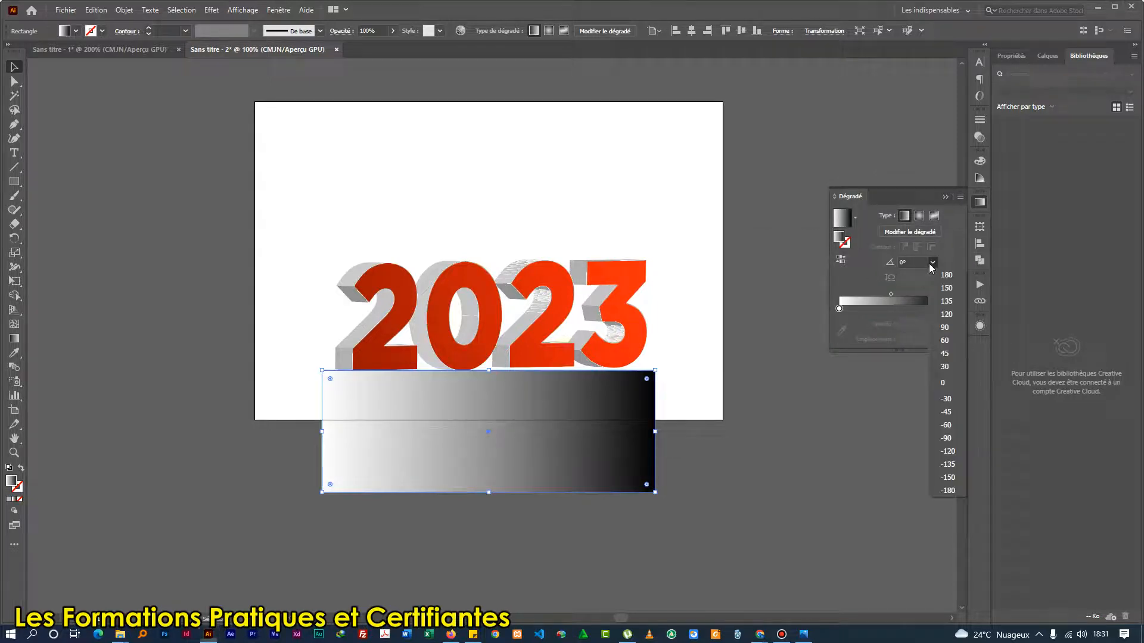
{"action": "left_click", "coordinate": [946, 335]}
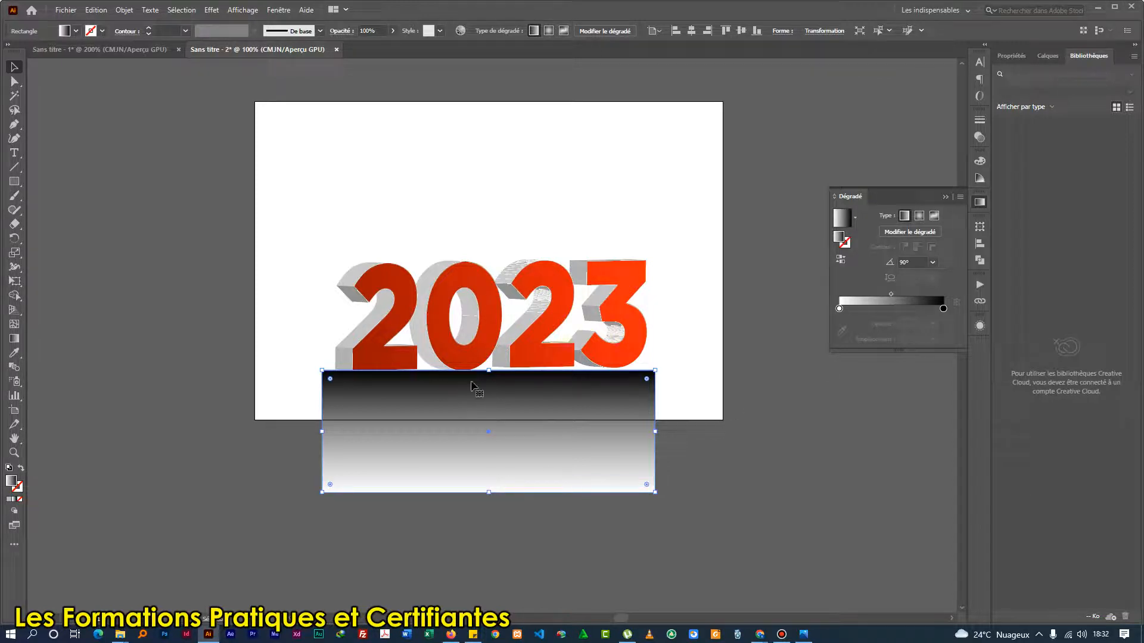
{"action": "left_click_drag", "start_coordinate": [889, 294], "coordinate": [872, 294]}
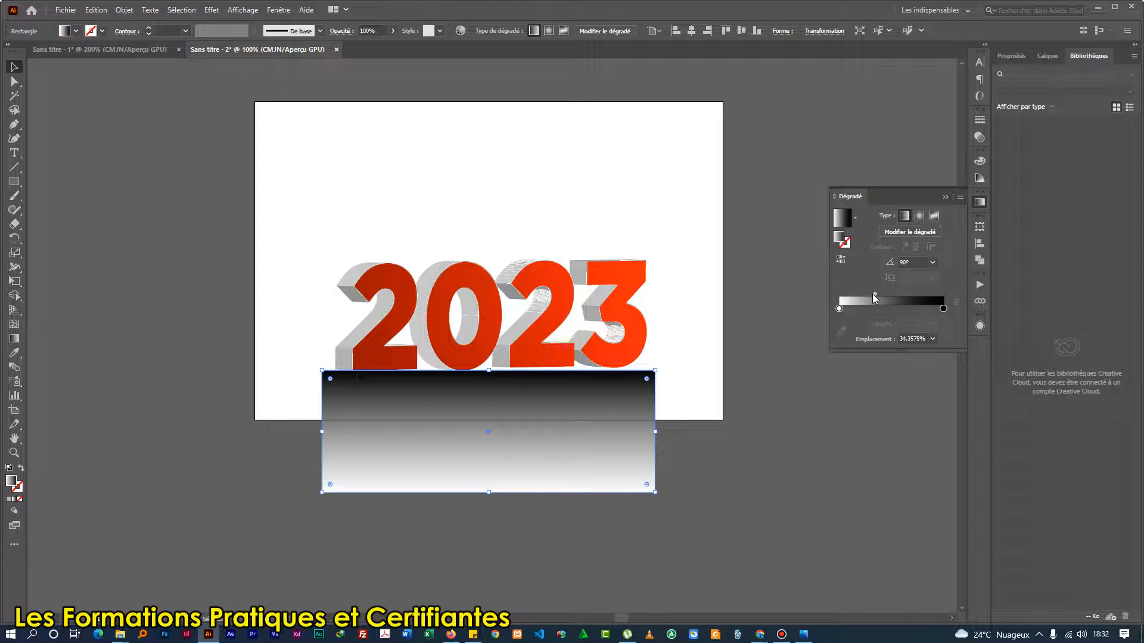
{"action": "left_click_drag", "start_coordinate": [871, 294], "coordinate": [868, 295]}
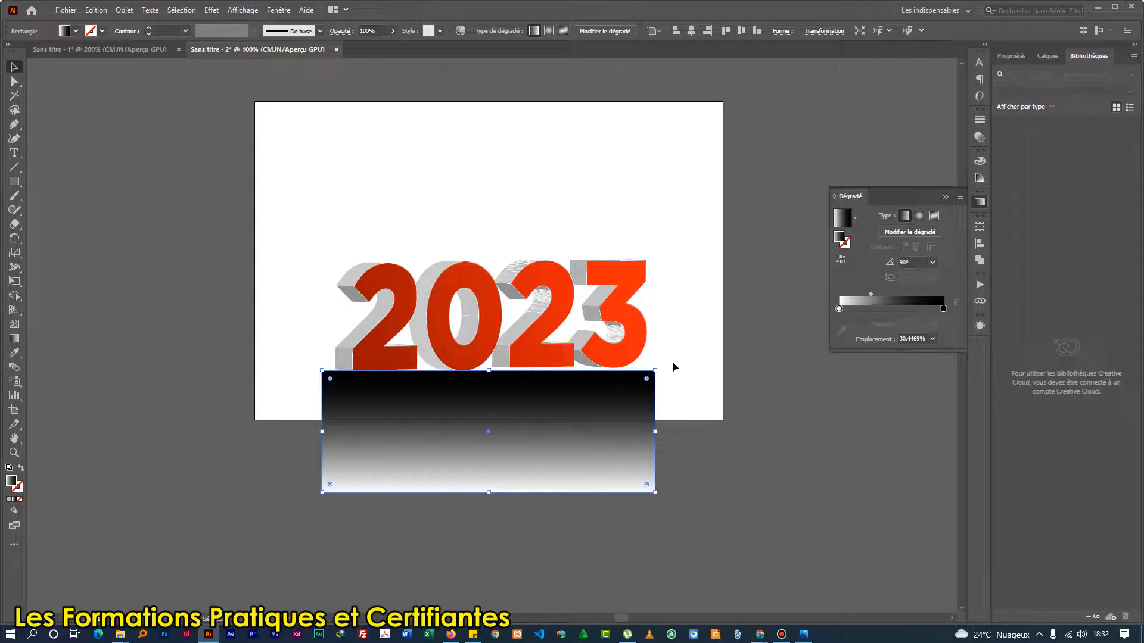
{"action": "left_click", "coordinate": [844, 260]}
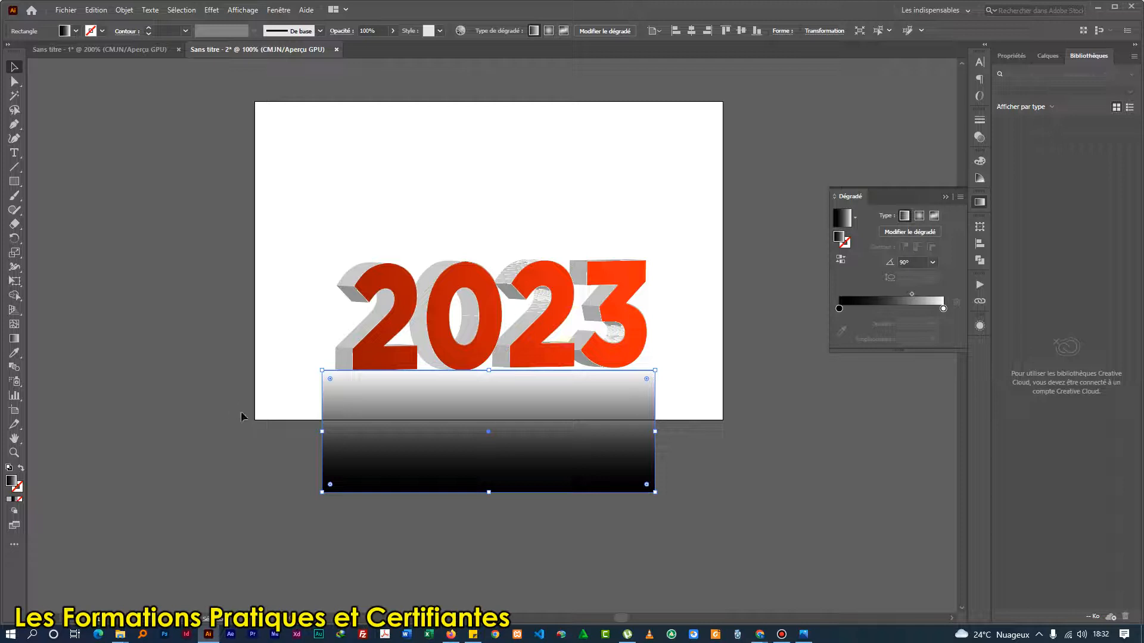
{"action": "left_click", "coordinate": [254, 398]}
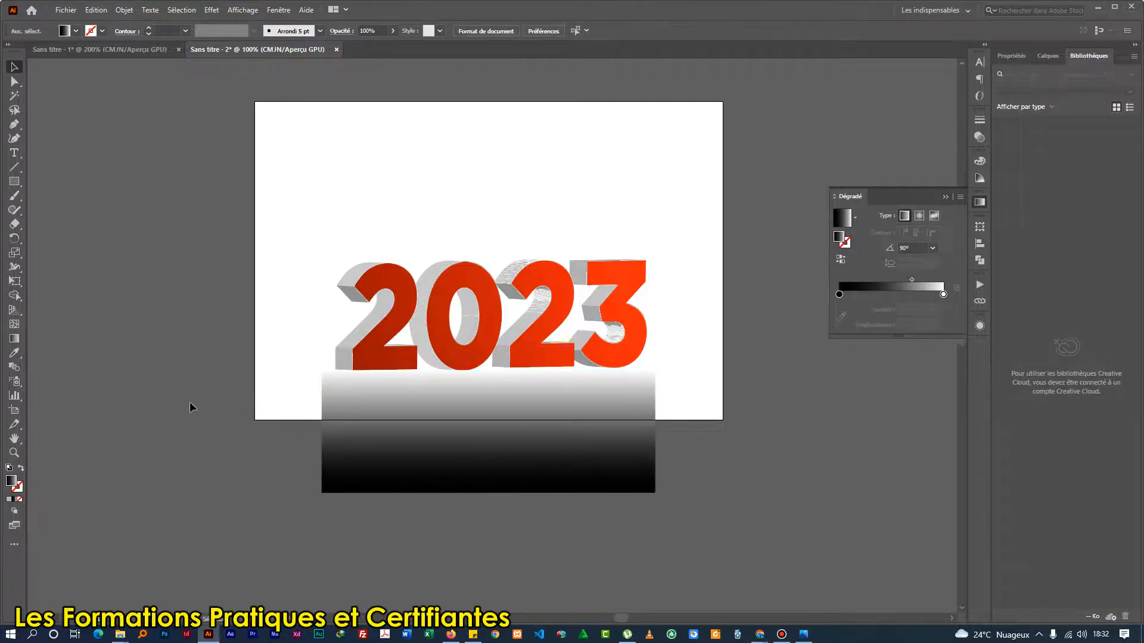
Select the gradient rectangle together with the reflected 2023 copy and make an opacity mask from them.
{"action": "left_click_drag", "start_coordinate": [626, 499], "coordinate": [732, 523]}
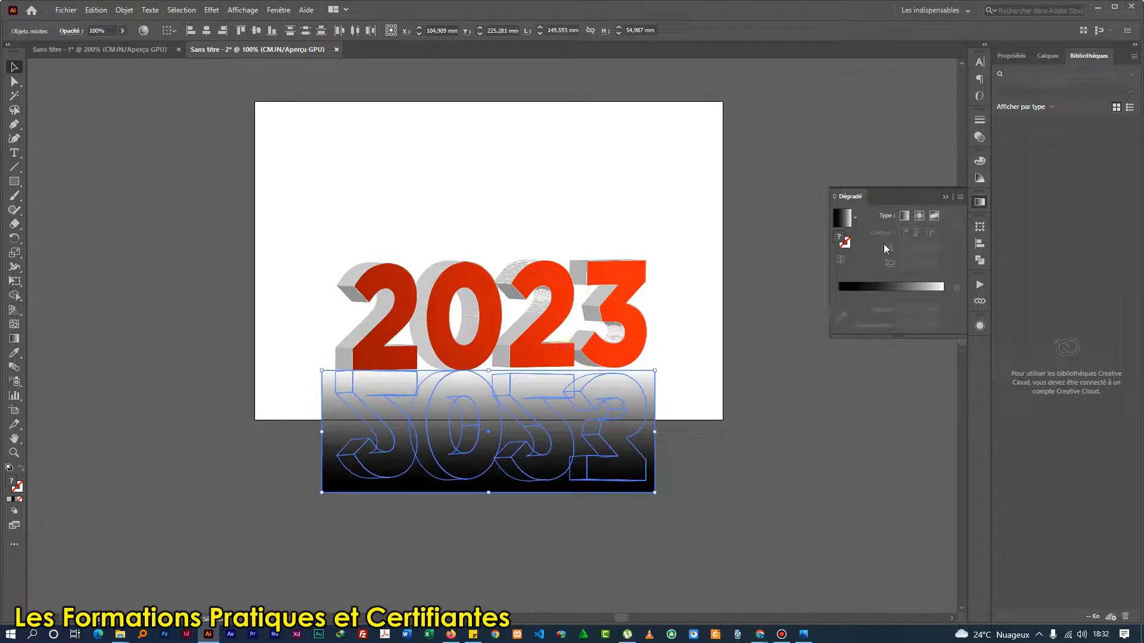
{"action": "left_click", "coordinate": [980, 138]}
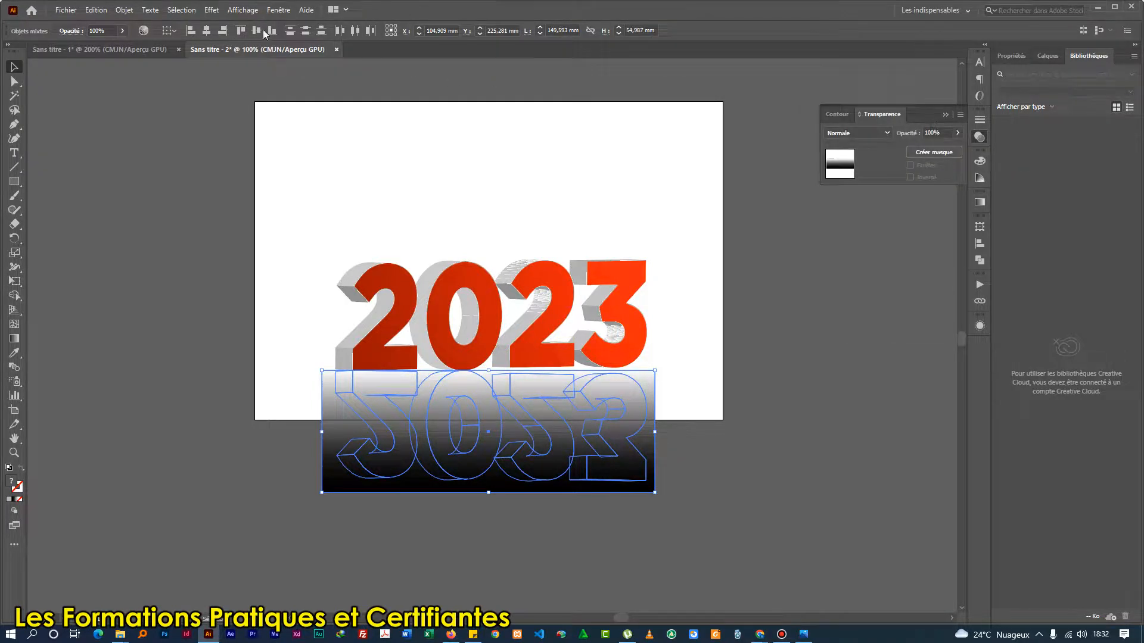
{"action": "left_click", "coordinate": [279, 10]}
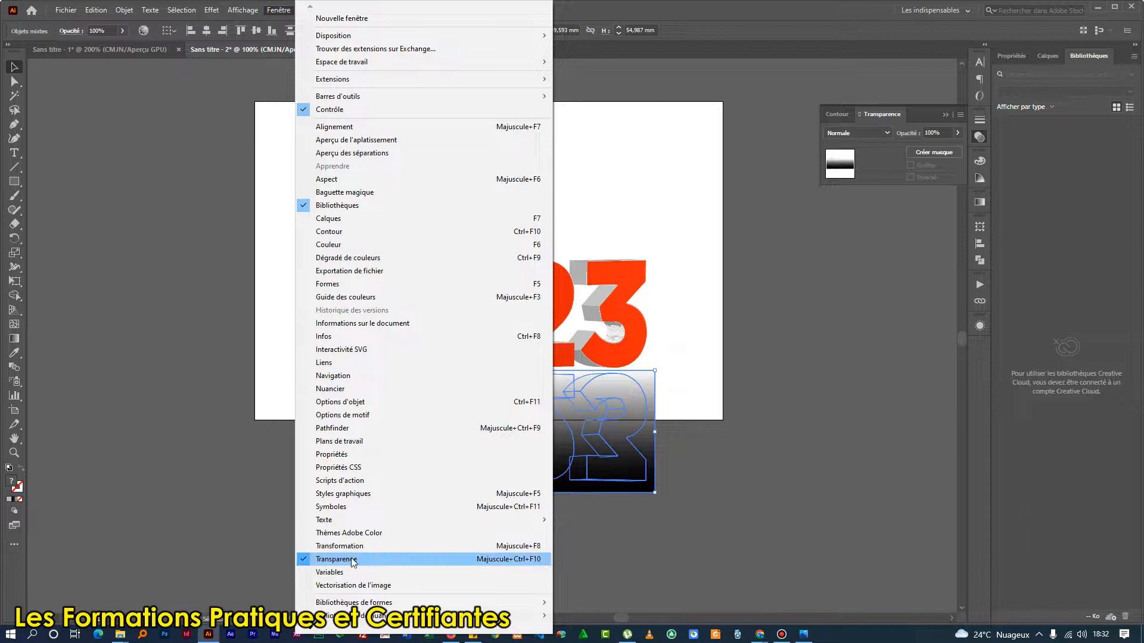
{"action": "left_click", "coordinate": [785, 22]}
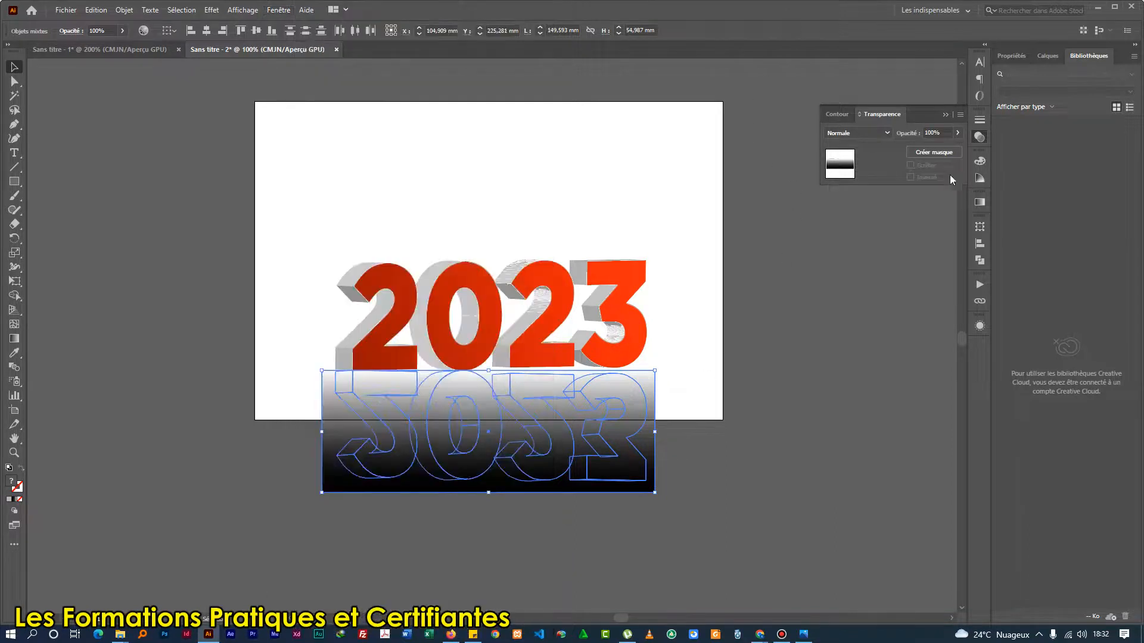
{"action": "left_click", "coordinate": [920, 150]}
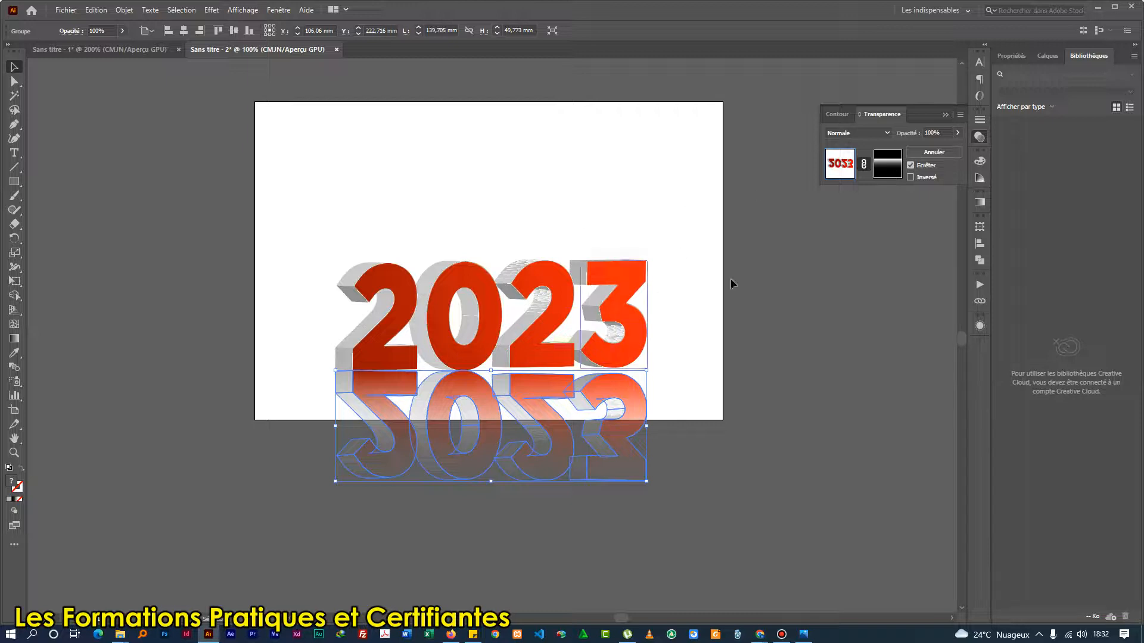
Edit the opacity mask with the Gradient tool, shifting its vertical gradient upward past the text's base so the reflection fades out sooner.
{"action": "left_click", "coordinate": [888, 168]}
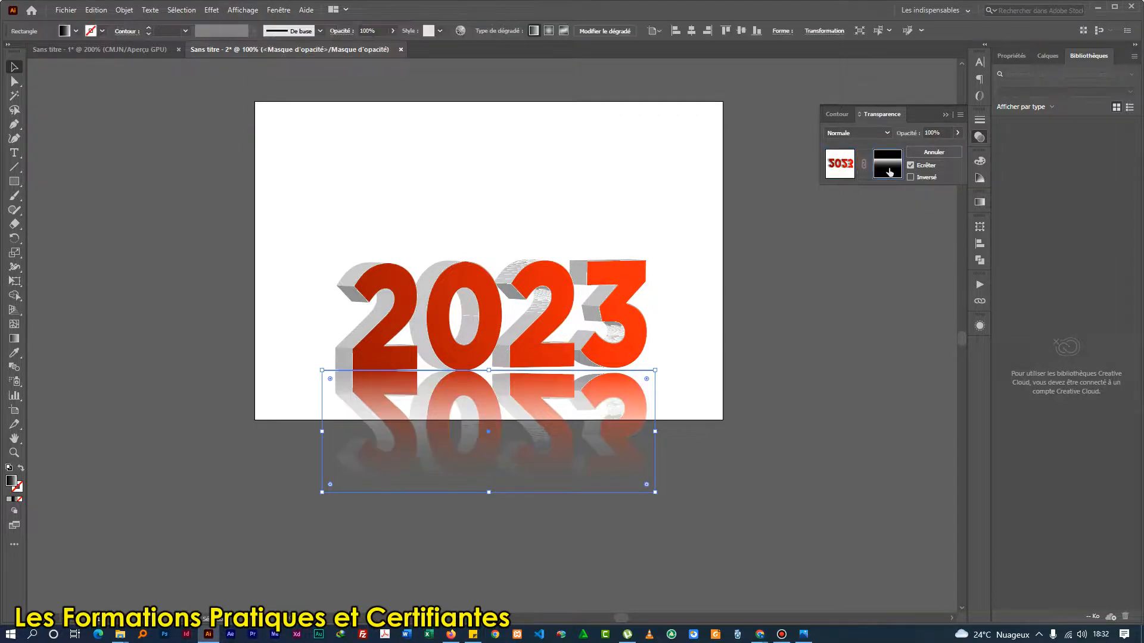
{"action": "left_click", "coordinate": [14, 339]}
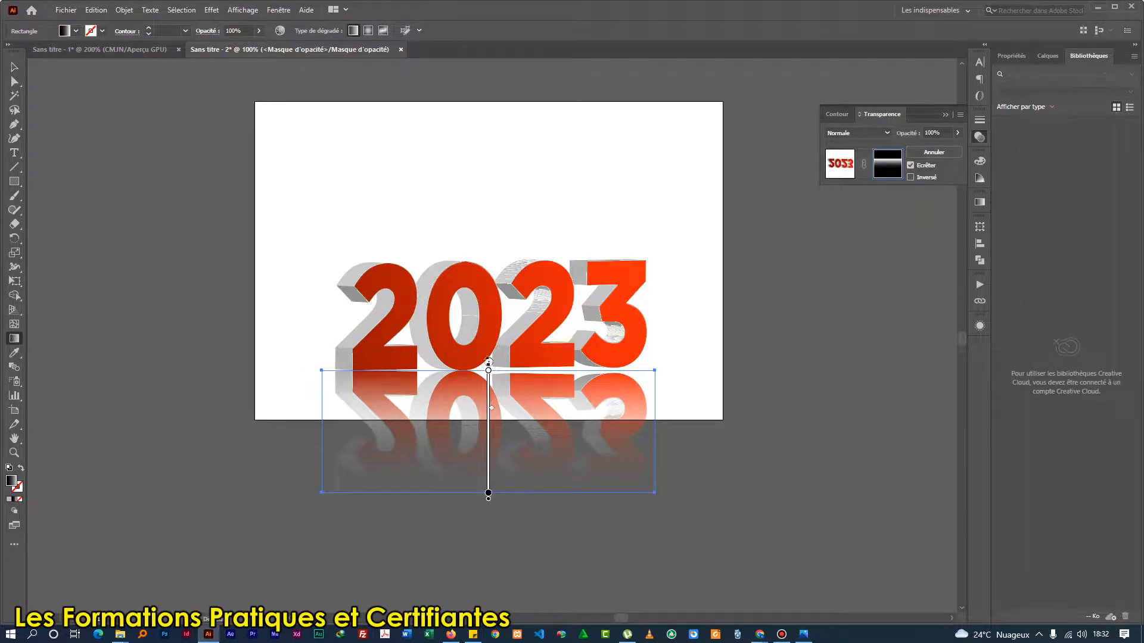
{"action": "mouse_move", "coordinate": [488, 370]}
{"action": "left_mouse_down"}
{"action": "mouse_move", "coordinate": [485, 308]}
{"action": "mouse_move", "coordinate": [488, 381]}
{"action": "mouse_move", "coordinate": [488, 350]}
{"action": "left_mouse_up"}
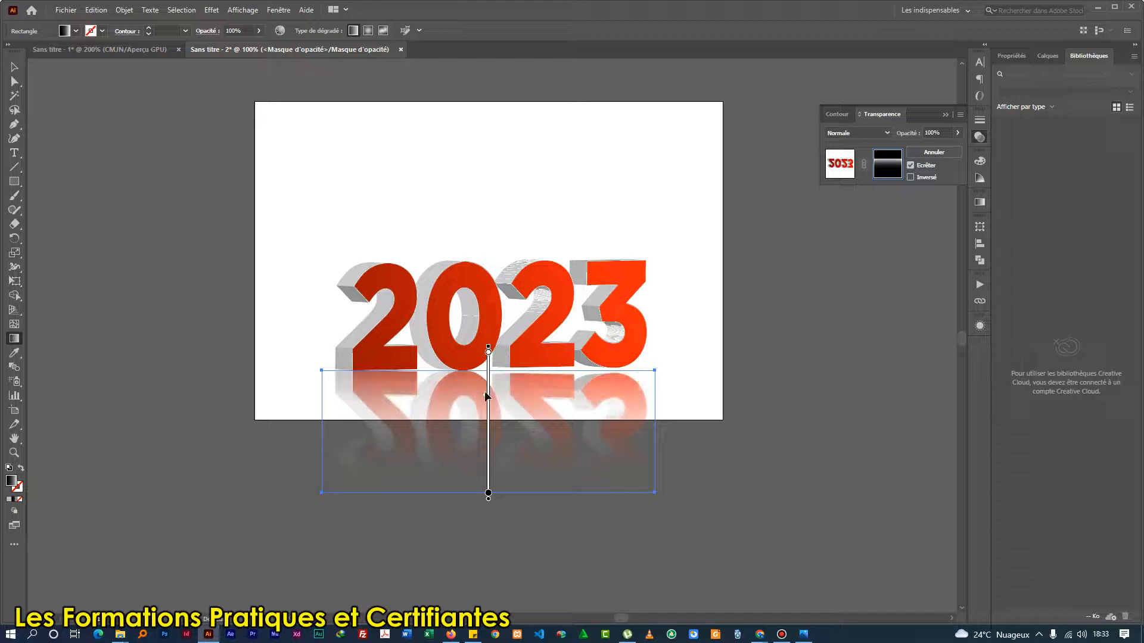
{"action": "left_click_drag", "start_coordinate": [487, 417], "coordinate": [488, 392]}
{"action": "left_click_drag", "start_coordinate": [488, 477], "coordinate": [489, 478]}
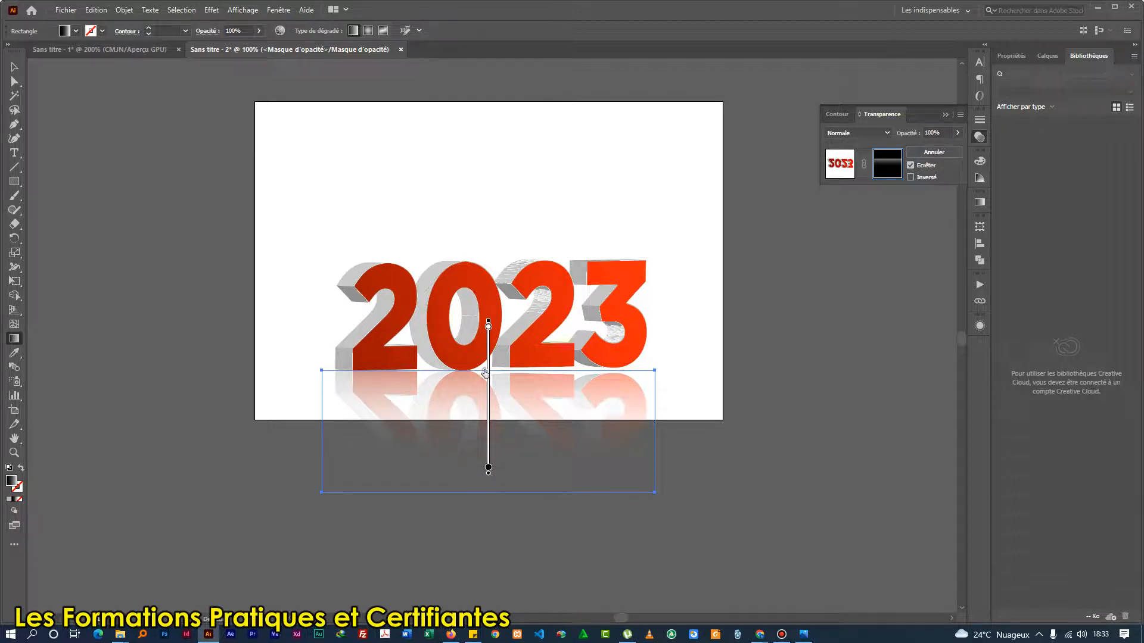
{"action": "left_click_drag", "start_coordinate": [486, 373], "coordinate": [486, 383]}
{"action": "left_click_drag", "start_coordinate": [489, 428], "coordinate": [489, 417]}
{"action": "mouse_move", "coordinate": [486, 373]}
{"action": "left_mouse_down"}
{"action": "mouse_move", "coordinate": [487, 387]}
{"action": "mouse_move", "coordinate": [488, 371]}
{"action": "left_mouse_up"}
Leave opacity mask editing and return to the normal artwork.
{"action": "left_click", "coordinate": [14, 67]}
{"action": "left_click", "coordinate": [162, 334]}
{"action": "left_click", "coordinate": [585, 396]}
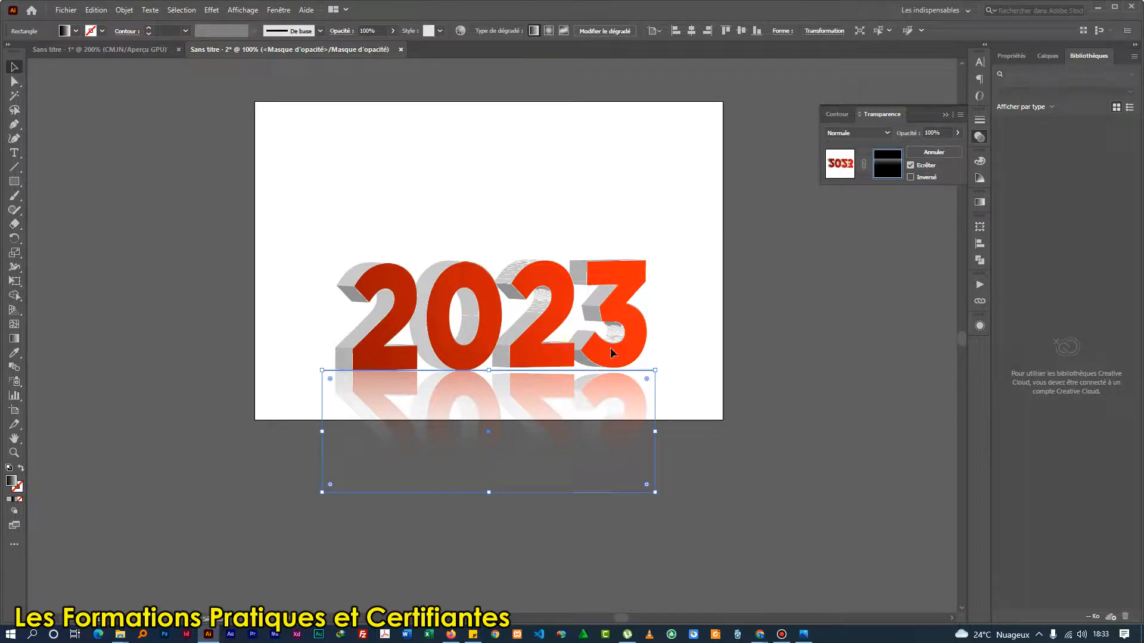
{"action": "left_click", "coordinate": [612, 301]}
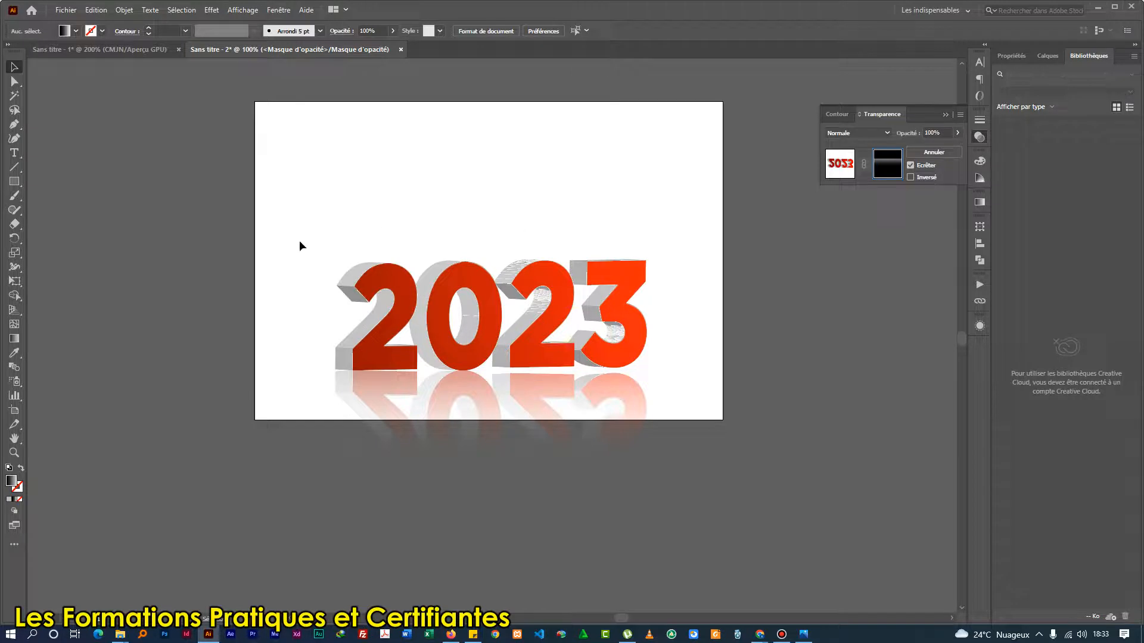
{"action": "left_click", "coordinate": [549, 440]}
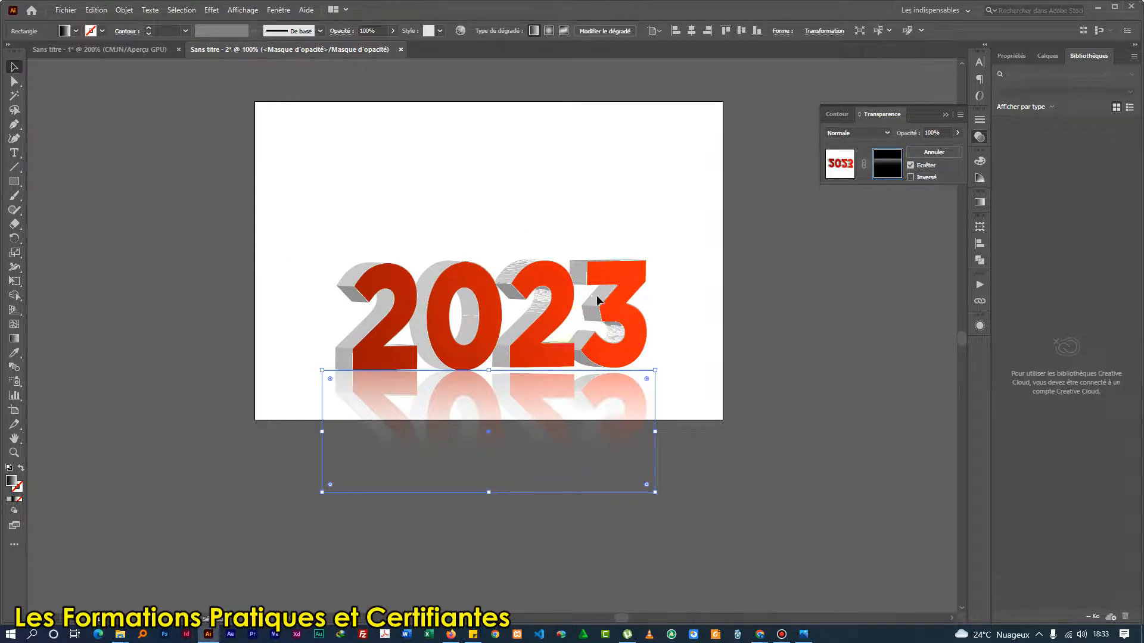
{"action": "left_click", "coordinate": [600, 270]}
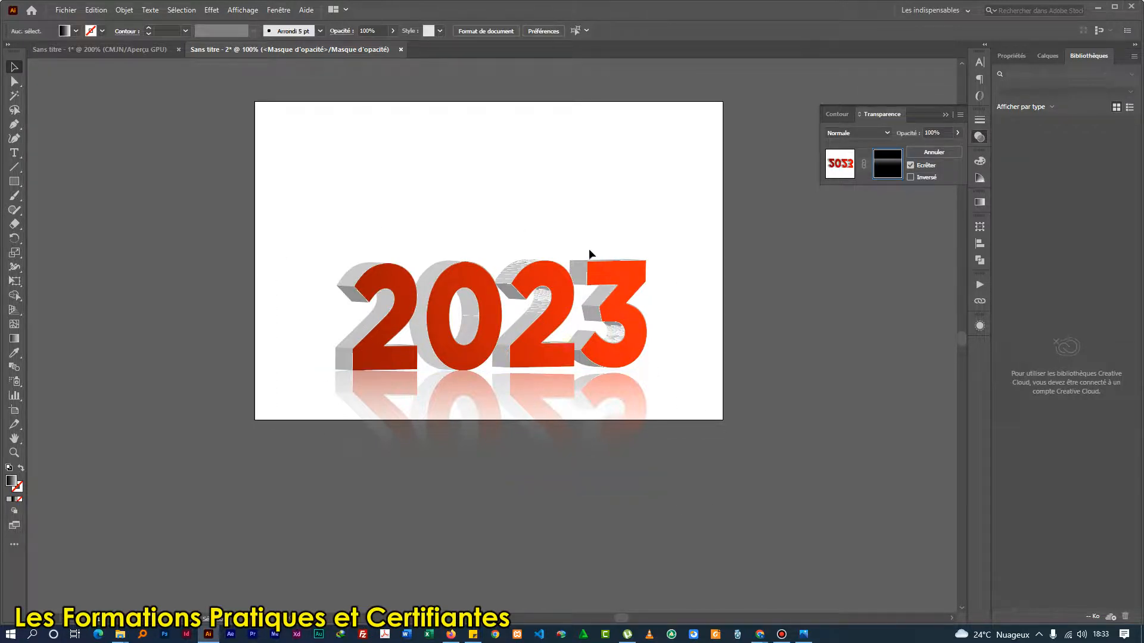
{"action": "left_click", "coordinate": [841, 164]}
Move the 2023 text and its reflection up together so both lie inside the artboard, and deselect them.
{"action": "left_click_drag", "start_coordinate": [317, 252], "coordinate": [595, 448]}
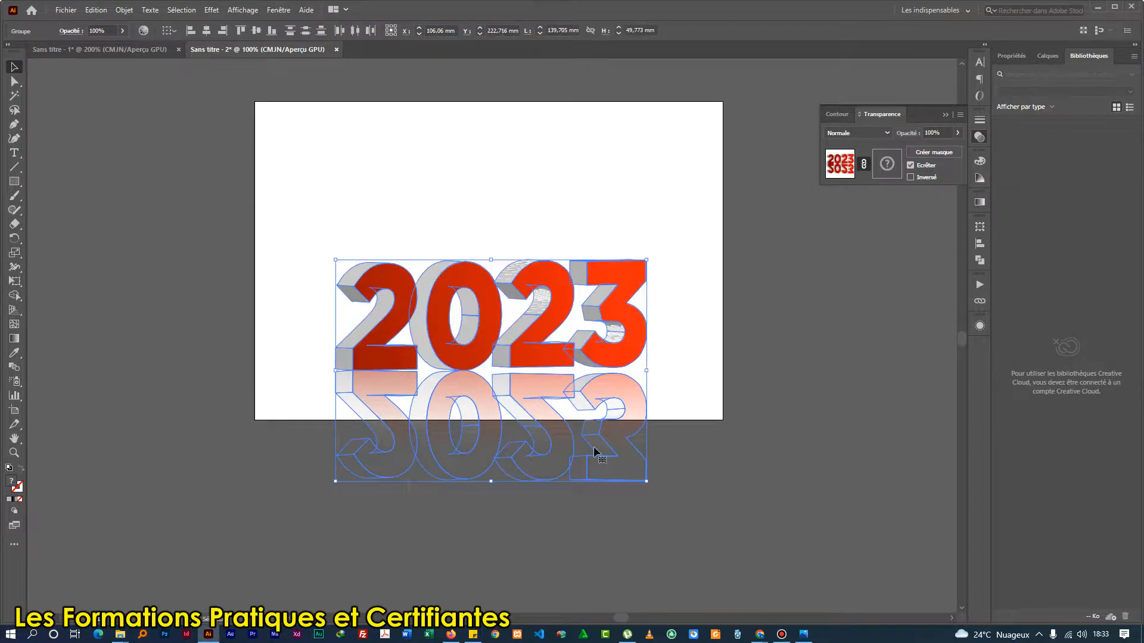
{"action": "left_click_drag", "start_coordinate": [616, 392], "coordinate": [599, 286]}
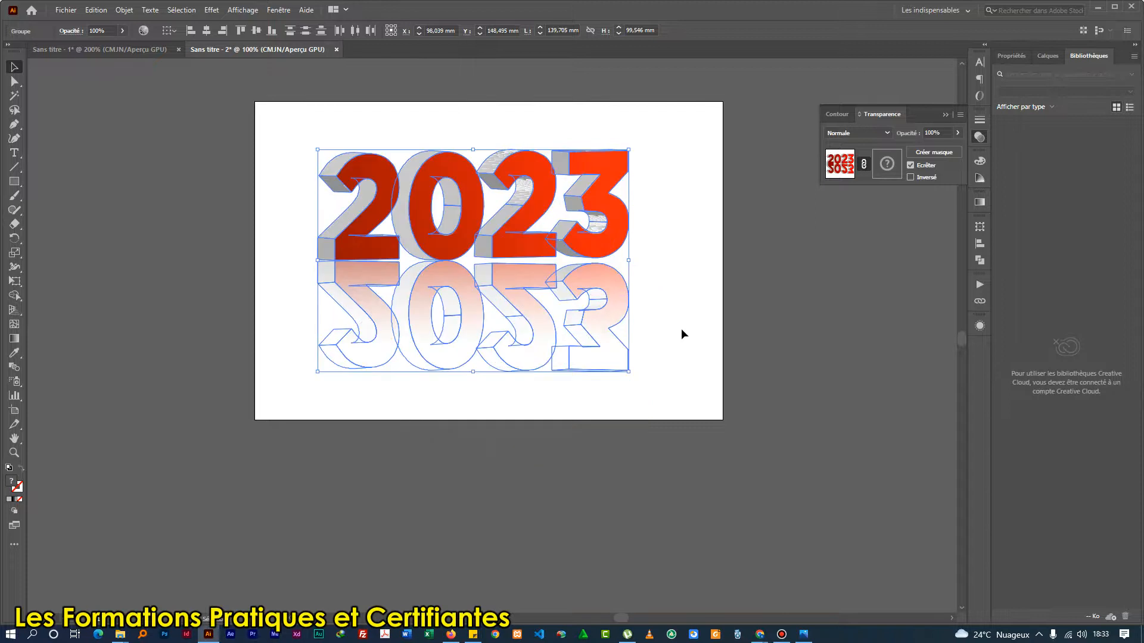
{"action": "left_click", "coordinate": [681, 328]}
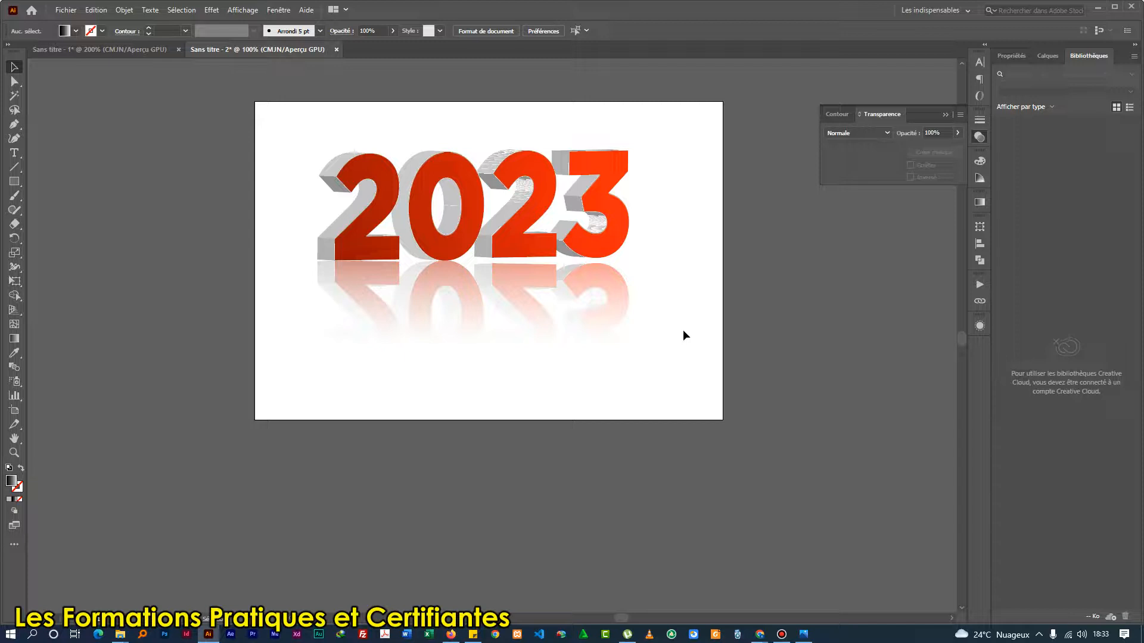
Move the 2023 text with its reflection off the artboard onto the empty canvas to its right.
{"action": "left_click_drag", "start_coordinate": [291, 178], "coordinate": [642, 380]}
{"action": "scroll", "coordinate": [307, 346], "scroll_direction": "right", "scroll_amount": 3}
{"action": "left_click_drag", "start_coordinate": [293, 267], "coordinate": [761, 325]}
{"action": "left_click", "coordinate": [718, 513]}
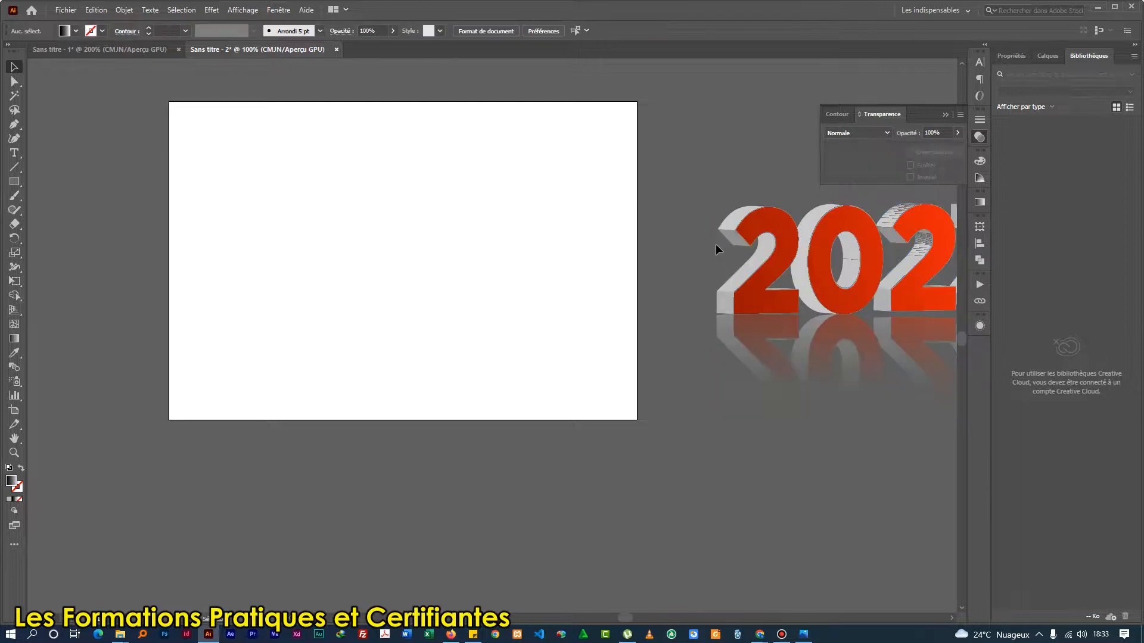
Place a duplicate of the 2023 text without its reflection on the artboard and scale it down to about 93 × 33 mm.
{"action": "left_click", "coordinate": [762, 278]}
{"action": "left_click_drag", "start_coordinate": [763, 279], "coordinate": [298, 249]}
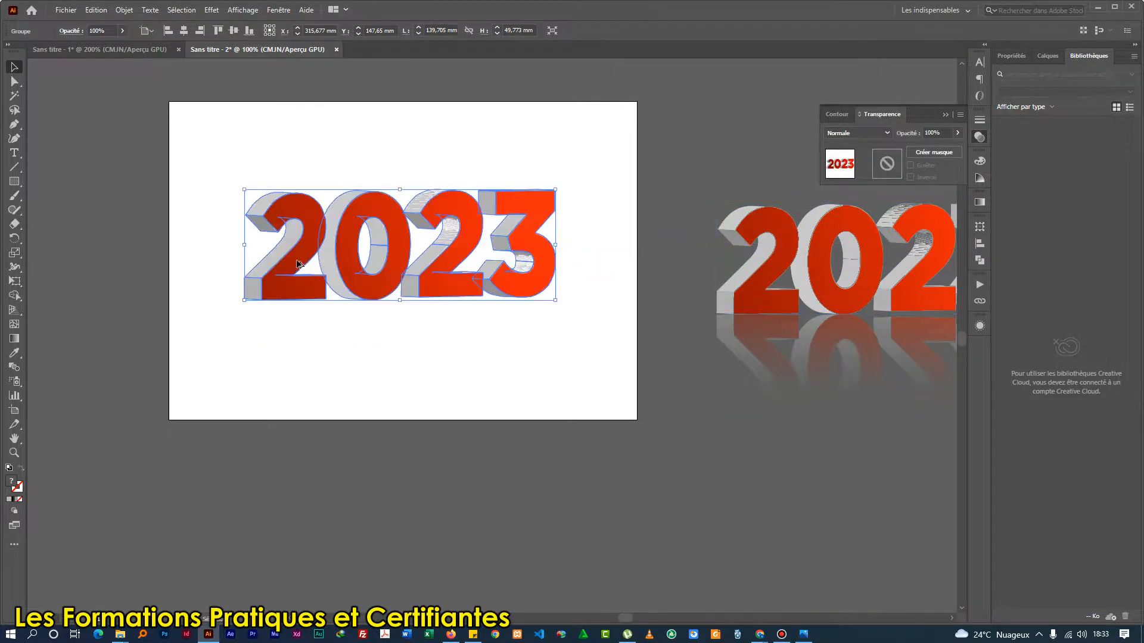
{"action": "left_click", "coordinate": [348, 332]}
{"action": "left_click_drag", "start_coordinate": [379, 270], "coordinate": [390, 327]}
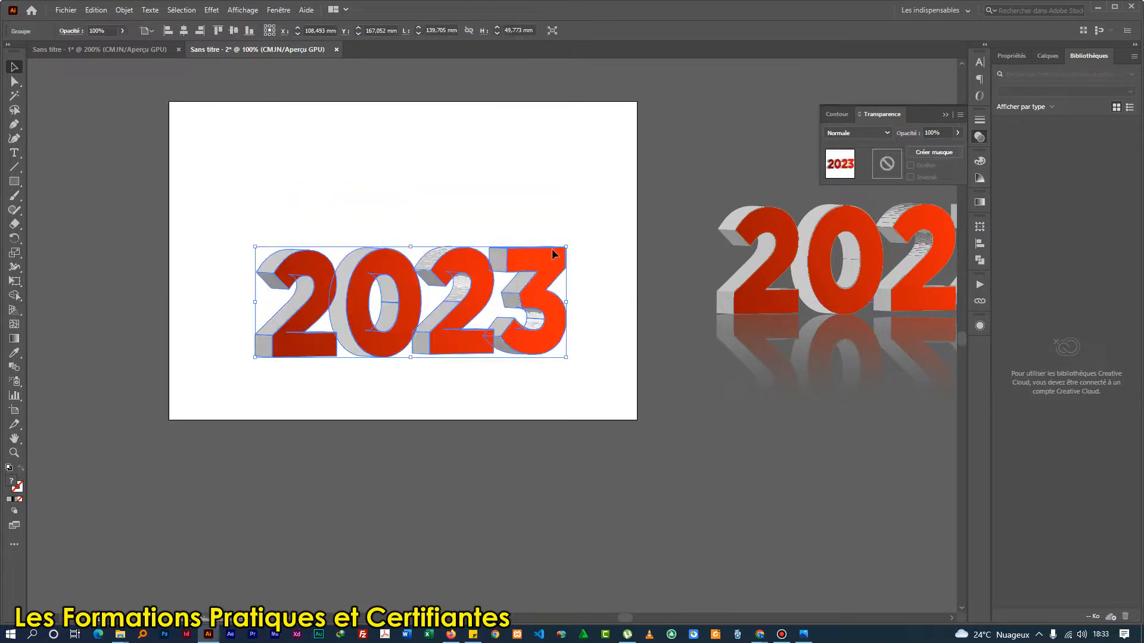
{"action": "left_click_drag", "start_coordinate": [567, 247], "coordinate": [550, 267]}
{"action": "left_click", "coordinate": [681, 576]}
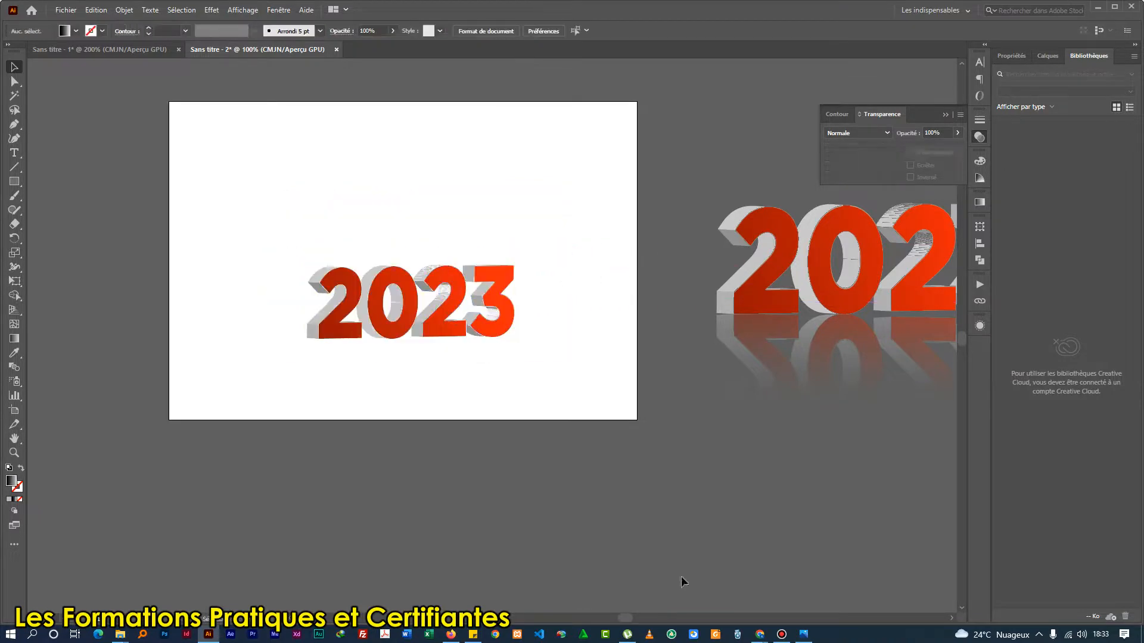
Switch to the Chrome image search for photo and copy the enlarged picture of the sunlit park path.
{"action": "mouse_move", "coordinate": [760, 634]}
{"action": "left_click", "coordinate": [832, 582]}
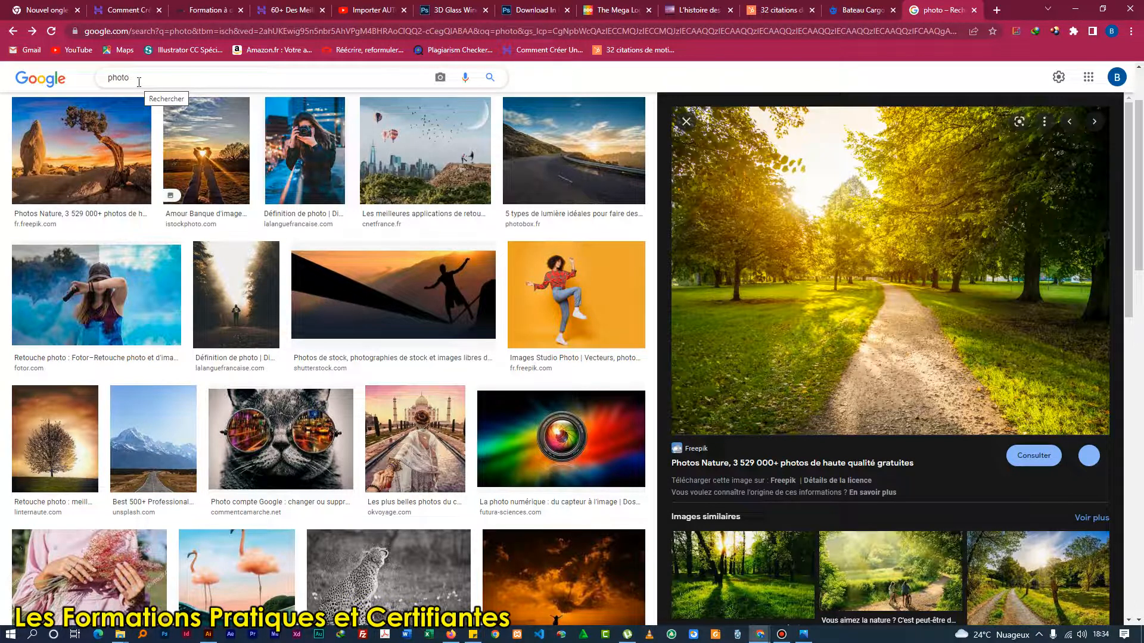
{"action": "right_click", "coordinate": [849, 258]}
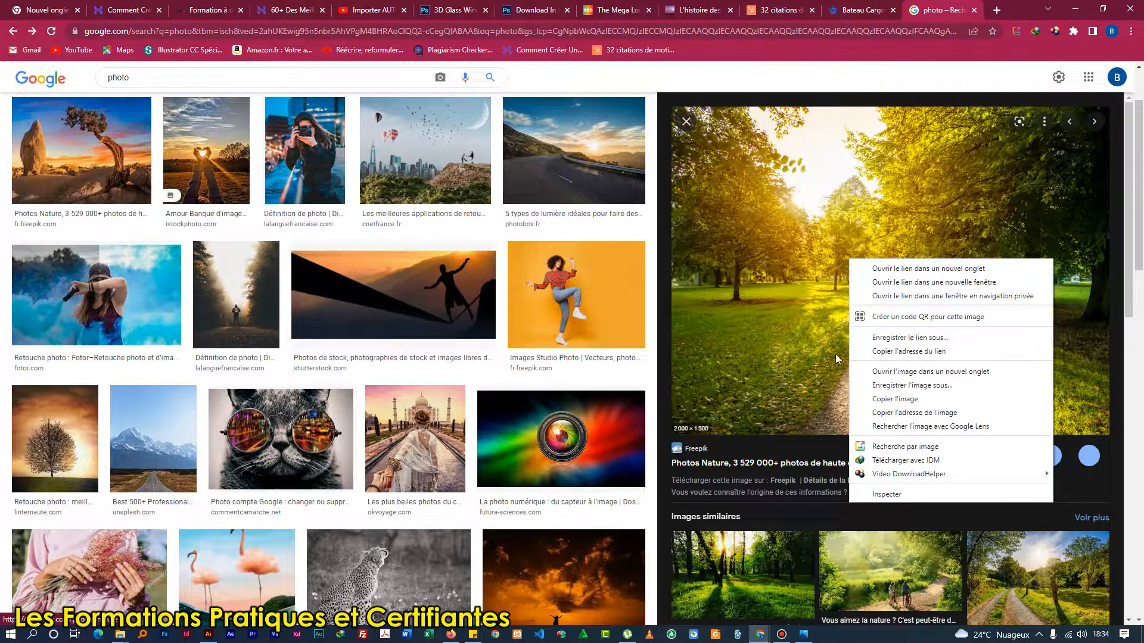
{"action": "left_click", "coordinate": [928, 400]}
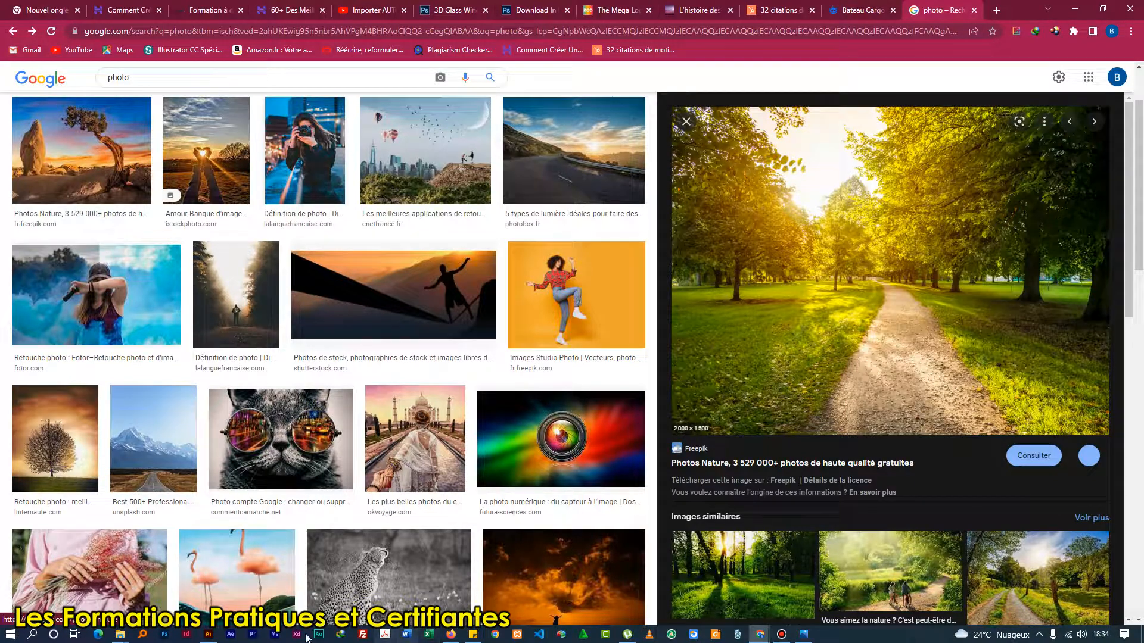
Switch back to Illustrator, paste the park photo and move it over the artboard, near its upper-left corner.
{"action": "left_click", "coordinate": [208, 635]}
{"action": "key", "text": "ctrl+v"}
{"action": "key", "text": "ctrl+minus"}
{"action": "key", "text": "ctrl+minus"}
{"action": "key", "text": "ctrl+minus"}
{"action": "left_click_drag", "start_coordinate": [601, 161], "coordinate": [485, 247]}
{"action": "key", "text": "ctrl+plus"}
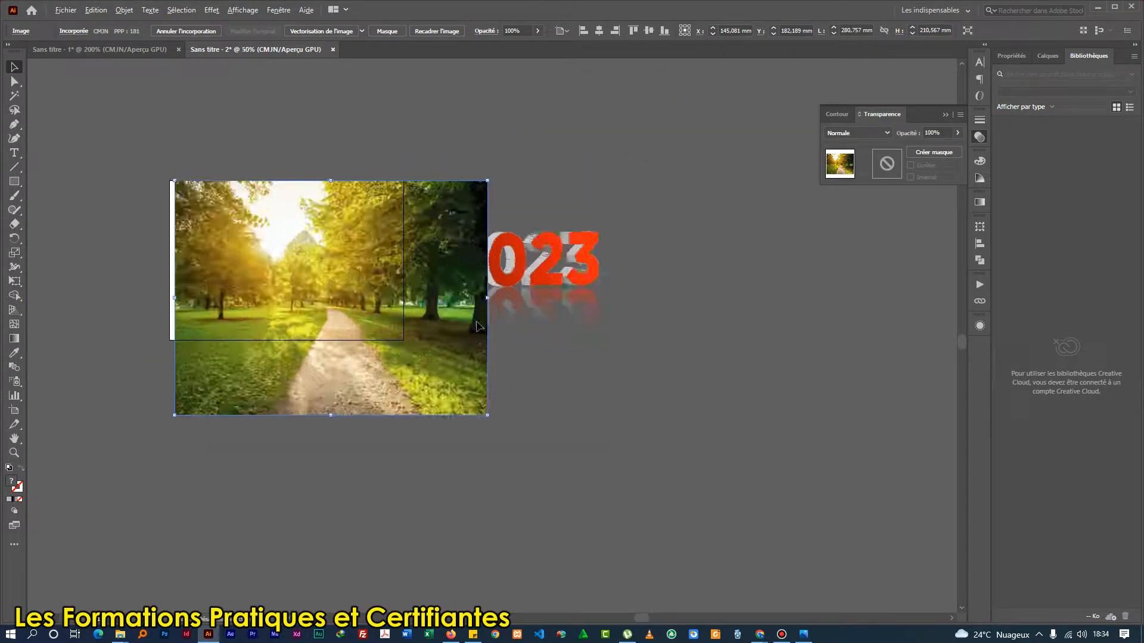
{"action": "key", "text": "ctrl+plus"}
Scale the park photo proportionally to about 220 × 165 mm so it covers the whole artboard, and centre it horizontally.
{"action": "left_click_drag", "start_coordinate": [499, 508], "coordinate": [296, 360]}
{"action": "scroll", "coordinate": [296, 359], "scroll_direction": "down", "scroll_amount": 2}
{"action": "left_click_drag", "start_coordinate": [236, 314], "coordinate": [369, 321]}
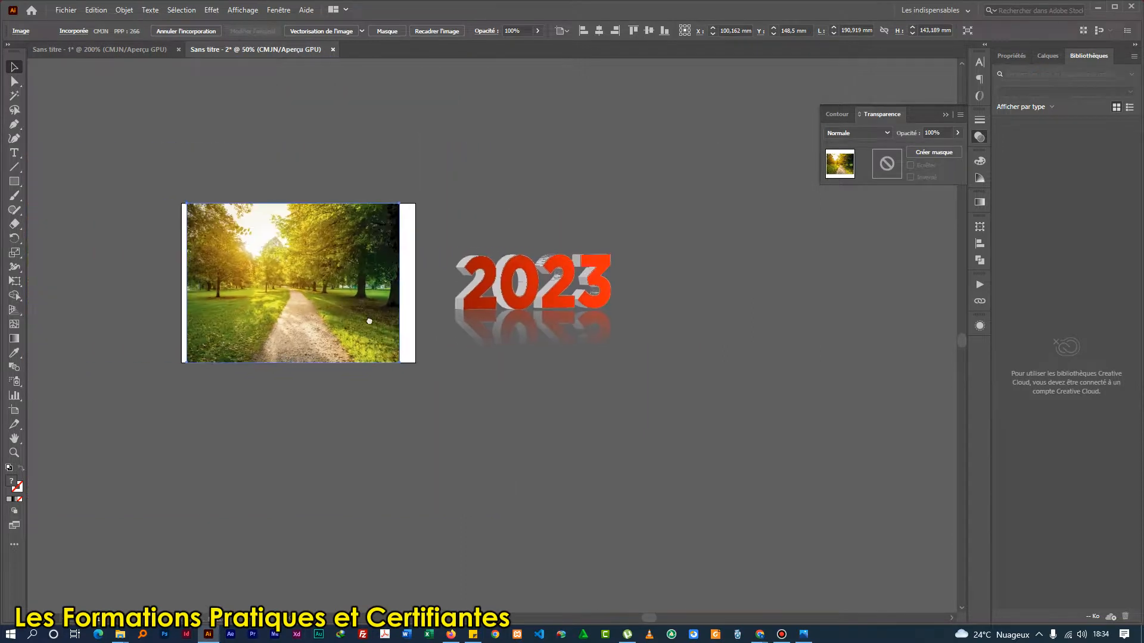
{"action": "scroll", "coordinate": [358, 324], "scroll_direction": "up", "scroll_amount": 1}
{"action": "left_click_drag", "start_coordinate": [455, 393], "coordinate": [477, 408]}
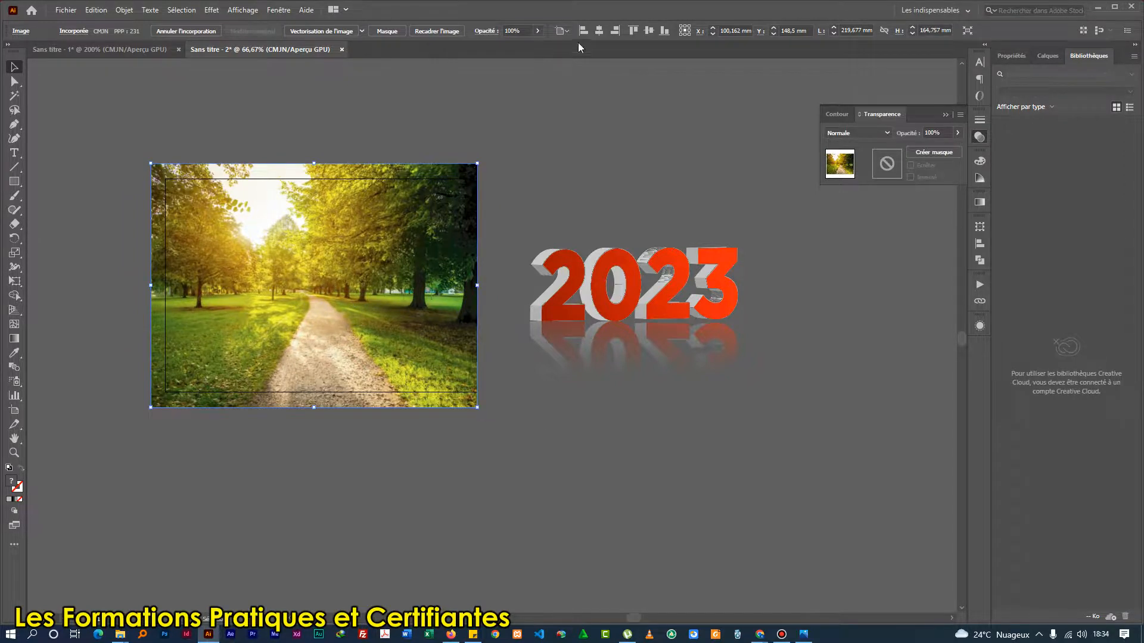
{"action": "left_click", "coordinate": [601, 29]}
{"action": "scroll", "coordinate": [314, 313], "scroll_direction": "up", "scroll_amount": 1}
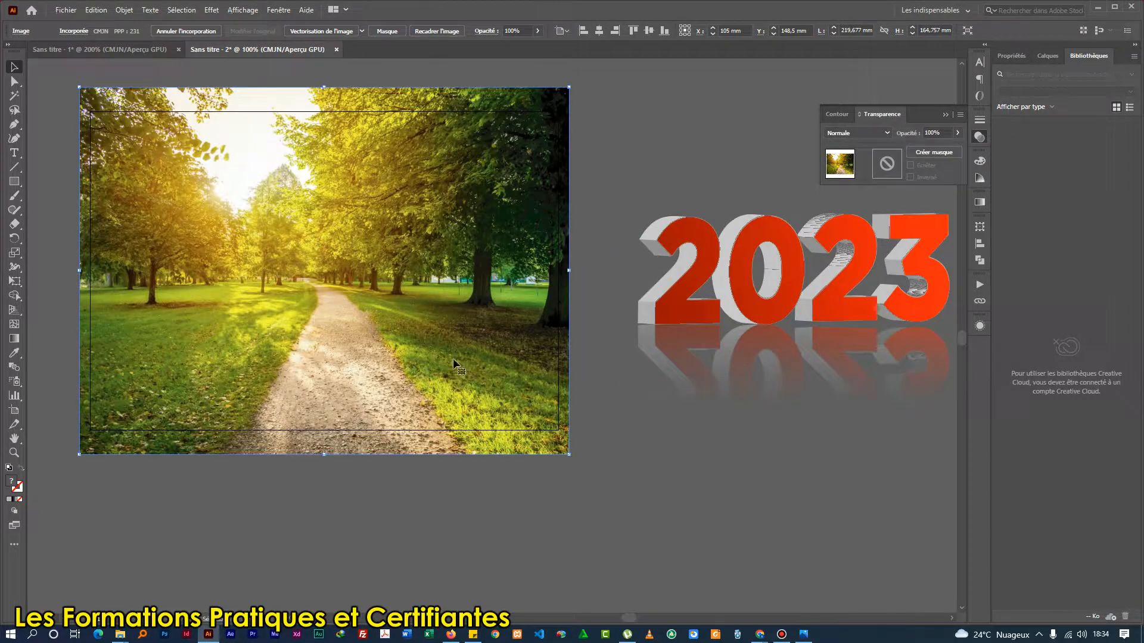
Send the park photo to the back, behind the small 2023 text, and deselect it.
{"action": "right_click", "coordinate": [381, 320]}
{"action": "mouse_move", "coordinate": [424, 418]}
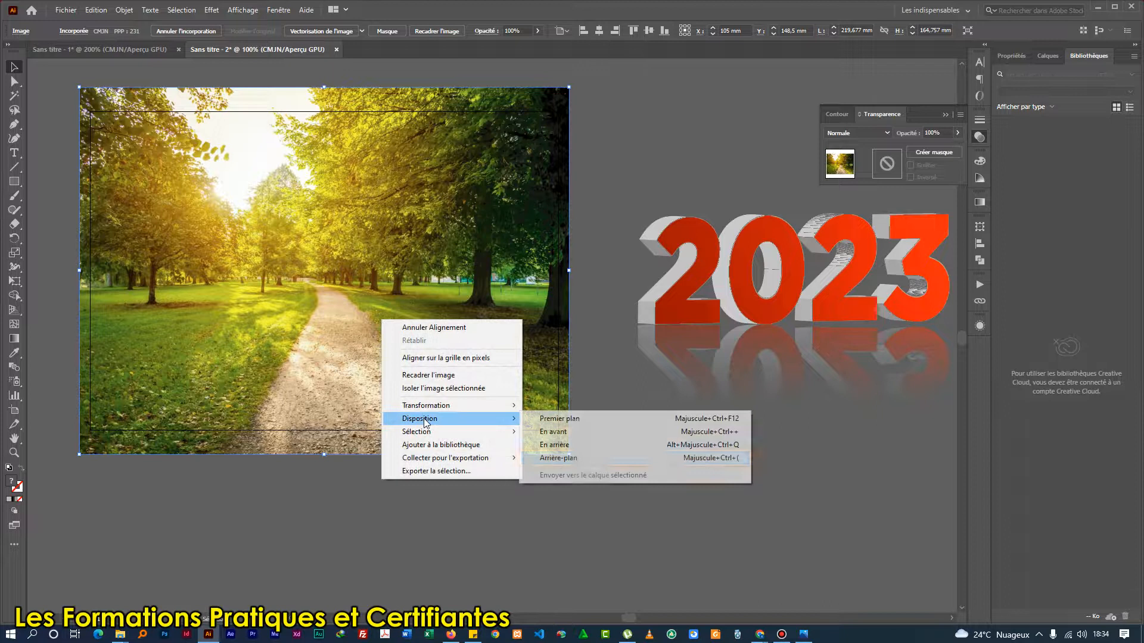
{"action": "left_click", "coordinate": [585, 462]}
{"action": "left_click", "coordinate": [413, 477]}
Move the small 2023 text down onto the gravel path near the bottom of the park photo, and deselect it.
{"action": "left_click", "coordinate": [399, 344]}
{"action": "left_click_drag", "start_coordinate": [398, 344], "coordinate": [398, 399]}
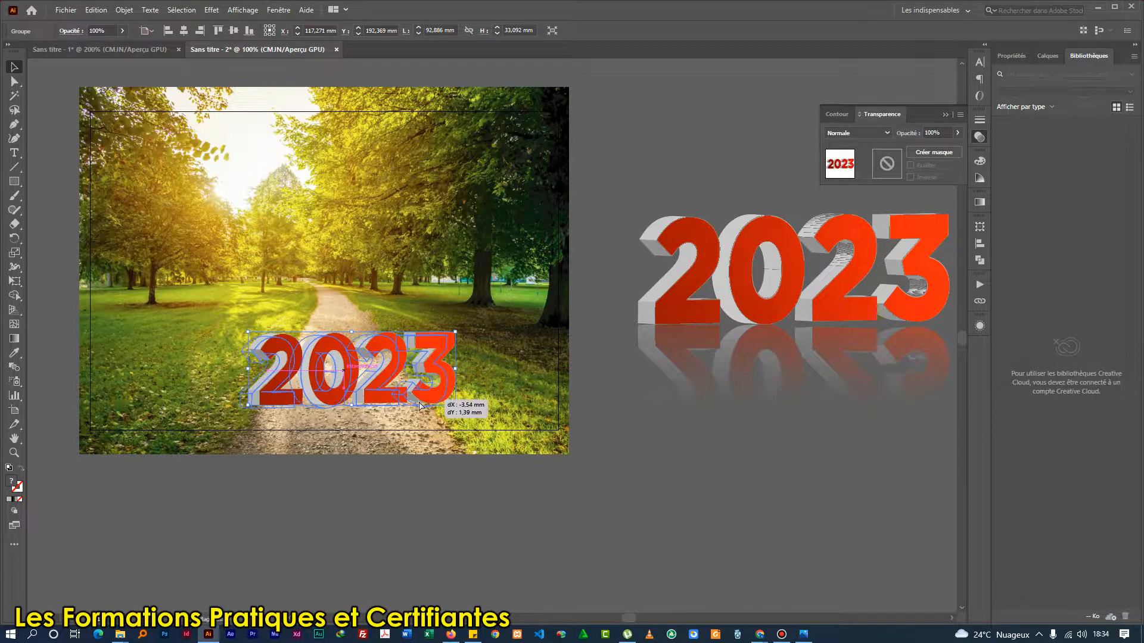
{"action": "left_click", "coordinate": [403, 528]}
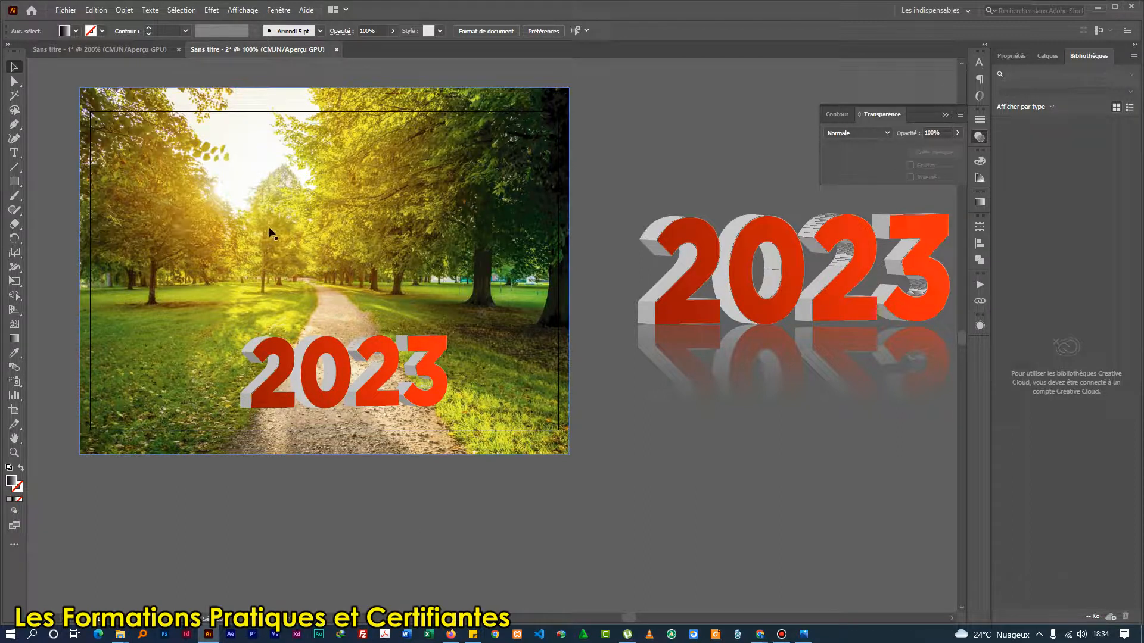
Draw a thin rectangle about 88 × 1.1 mm along the base of the small 2023 text and fill it solid black.
{"action": "left_click", "coordinate": [14, 181]}
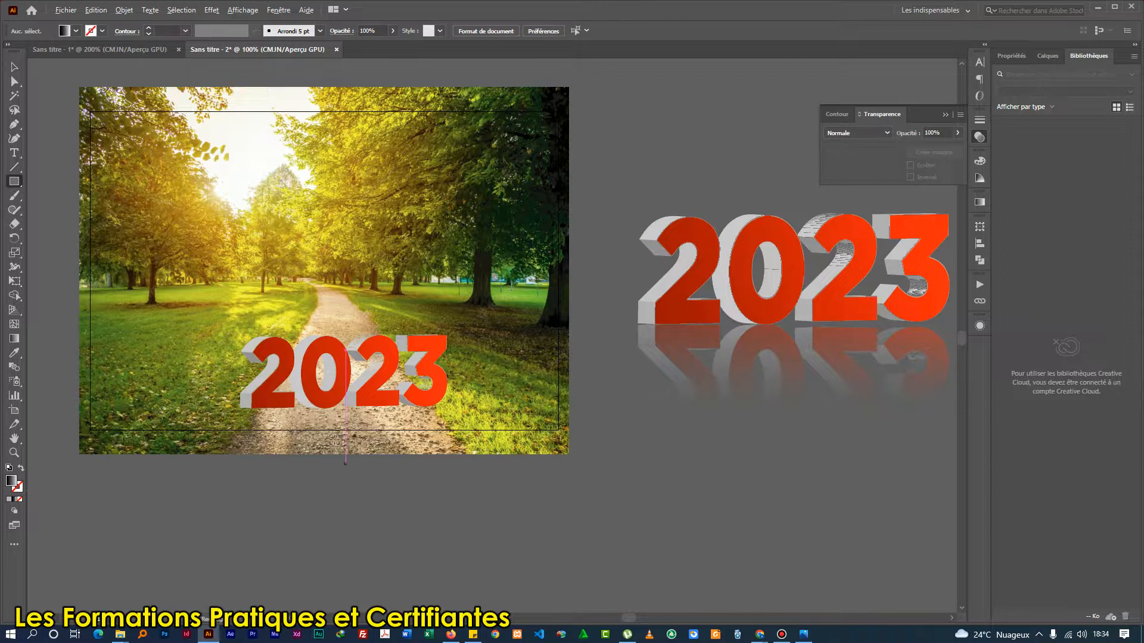
{"action": "scroll", "coordinate": [335, 440], "scroll_direction": "up", "scroll_amount": 3}
{"action": "left_click_drag", "start_coordinate": [52, 343], "coordinate": [644, 338]}
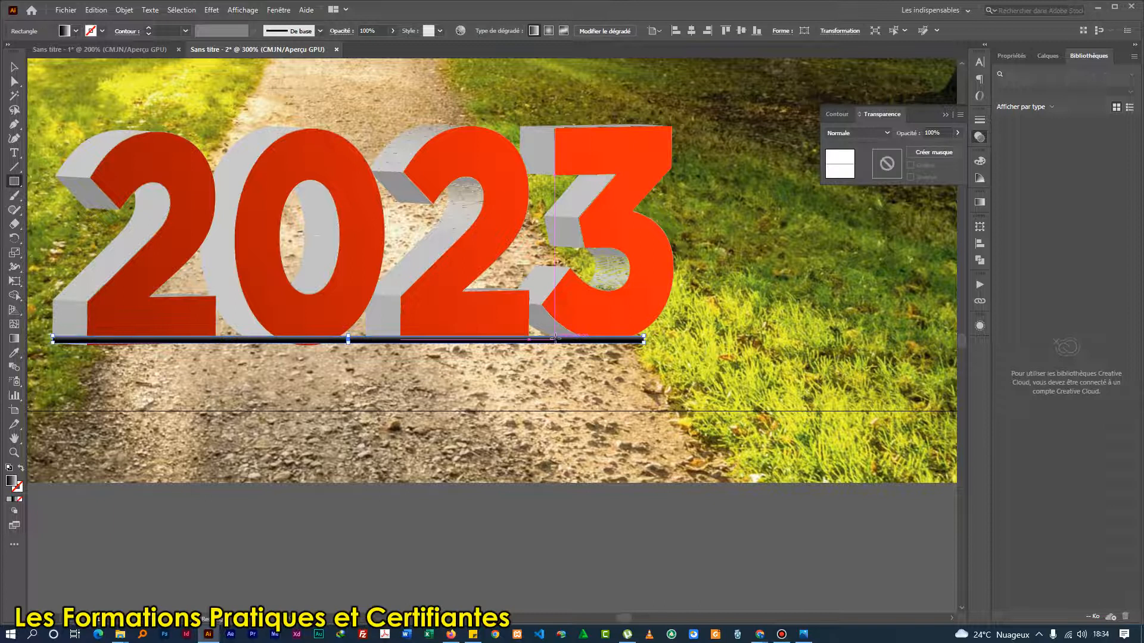
{"action": "scroll", "coordinate": [555, 339], "scroll_direction": "down", "scroll_amount": 1}
{"action": "scroll", "coordinate": [556, 339], "scroll_direction": "down", "scroll_amount": 1}
{"action": "key", "text": "v"}
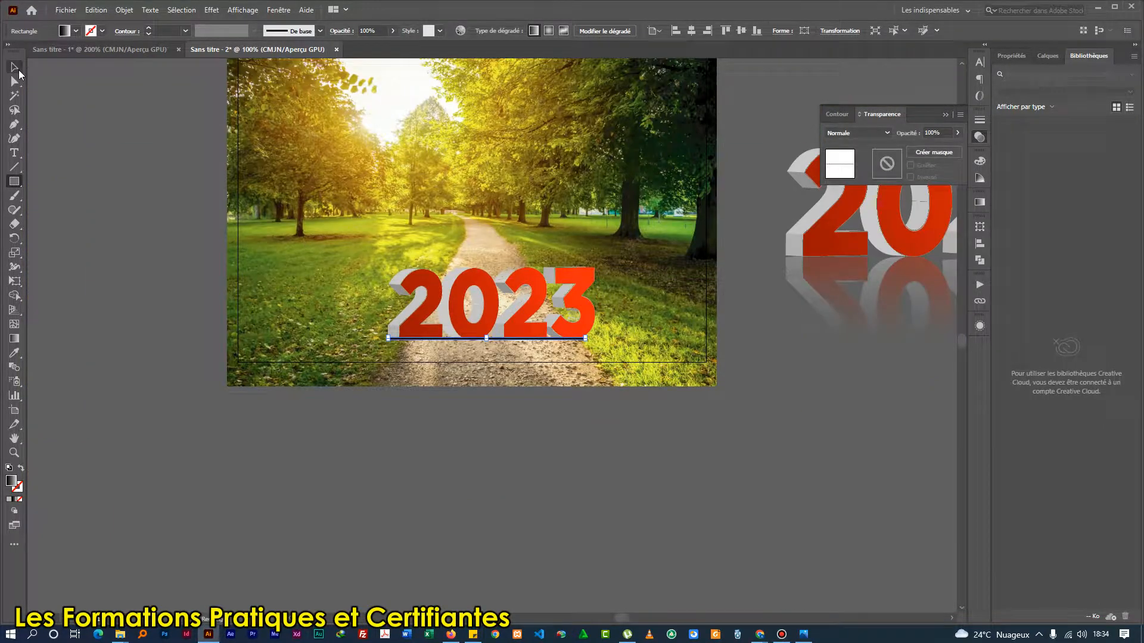
{"action": "left_click", "coordinate": [76, 31]}
{"action": "left_click", "coordinate": [31, 56]}
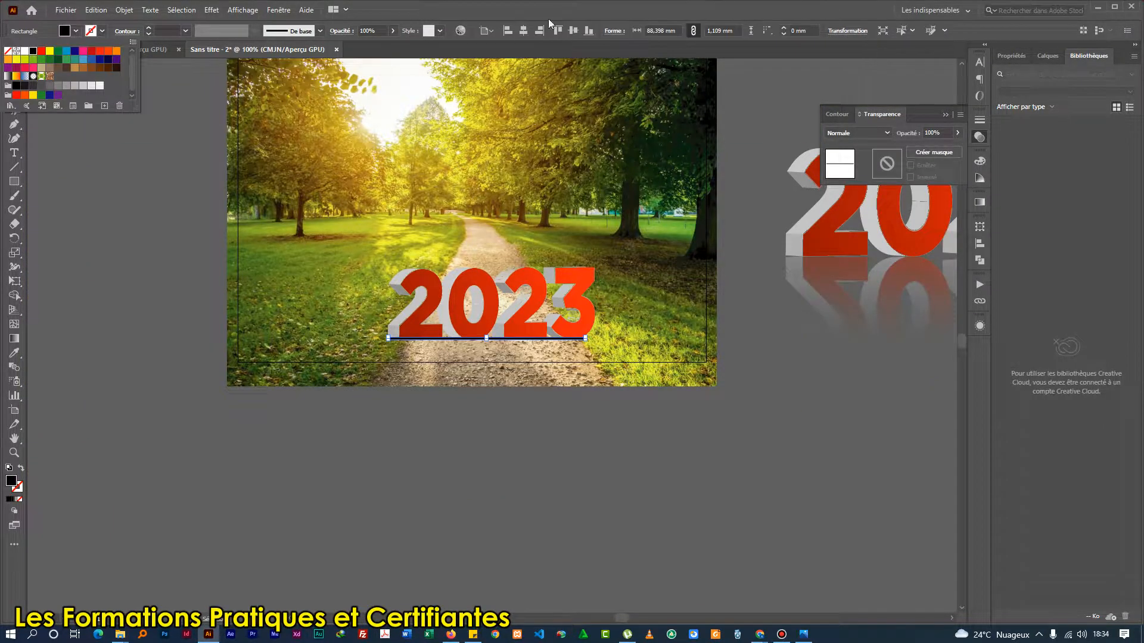
Shift the black bar slightly so it sits directly under the base of the 2023 digits.
{"action": "scroll", "coordinate": [536, 334], "scroll_direction": "up", "scroll_amount": 2}
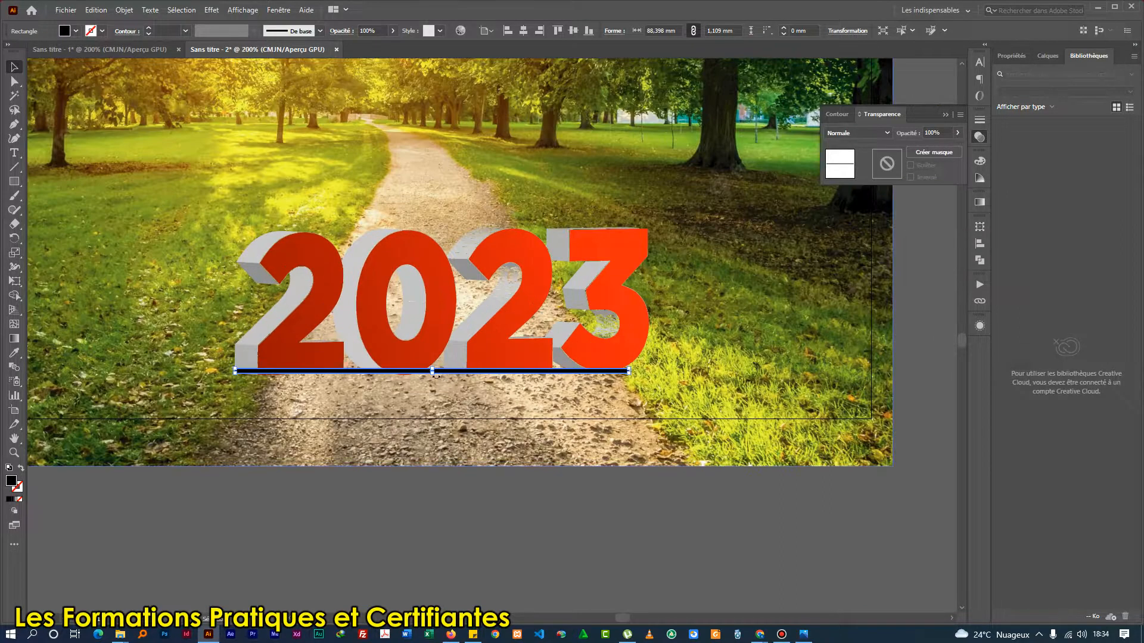
{"action": "scroll", "coordinate": [441, 378], "scroll_direction": "up", "scroll_amount": 2}
{"action": "scroll", "coordinate": [437, 378], "scroll_direction": "up", "scroll_amount": 1}
{"action": "left_click_drag", "start_coordinate": [438, 367], "coordinate": [438, 373]}
{"action": "scroll", "coordinate": [438, 373], "scroll_direction": "down", "scroll_amount": 2}
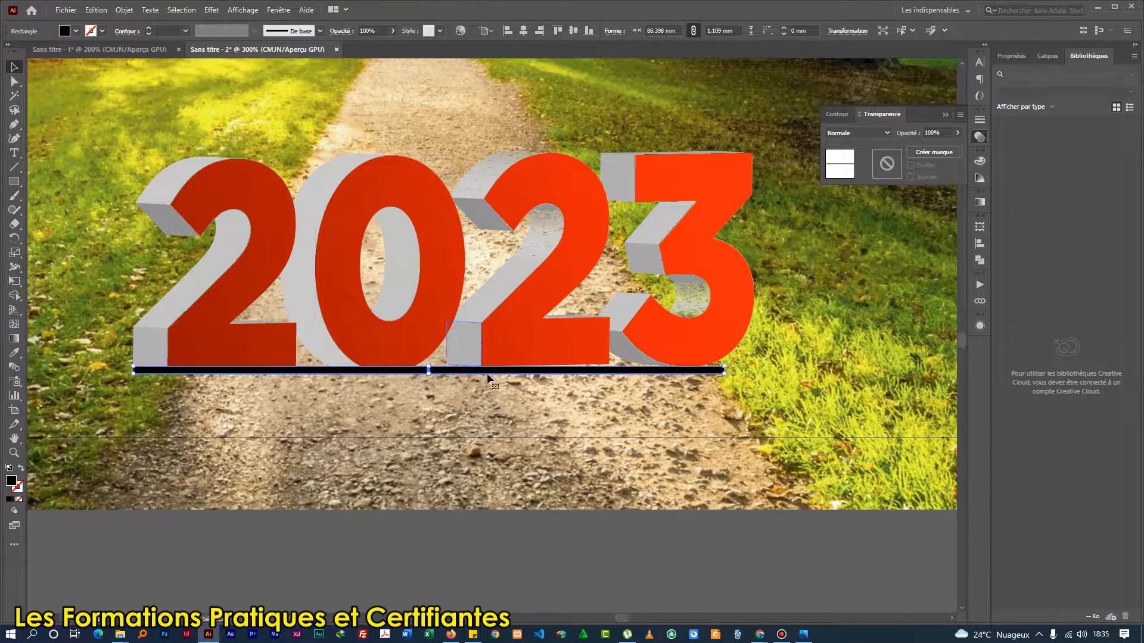
{"action": "scroll", "coordinate": [459, 374], "scroll_direction": "down", "scroll_amount": 1}
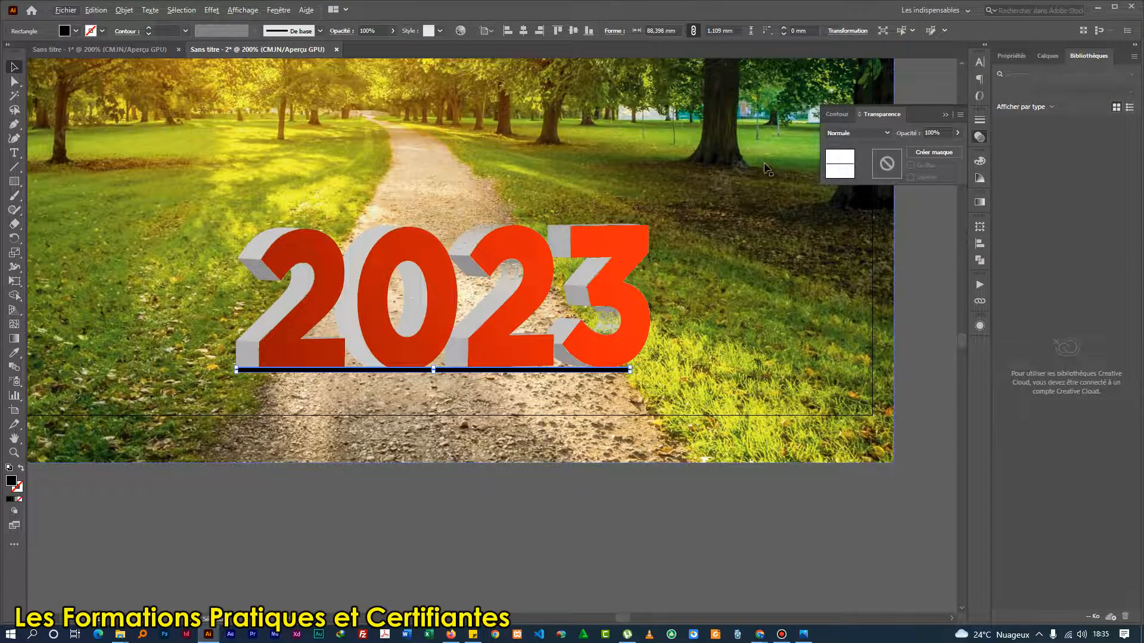
Send the black bar and the park photo together to the back, behind the 2023 text, and deselect them.
{"action": "left_click", "coordinate": [739, 170], "text": "shift"}
{"action": "right_click", "coordinate": [739, 173]}
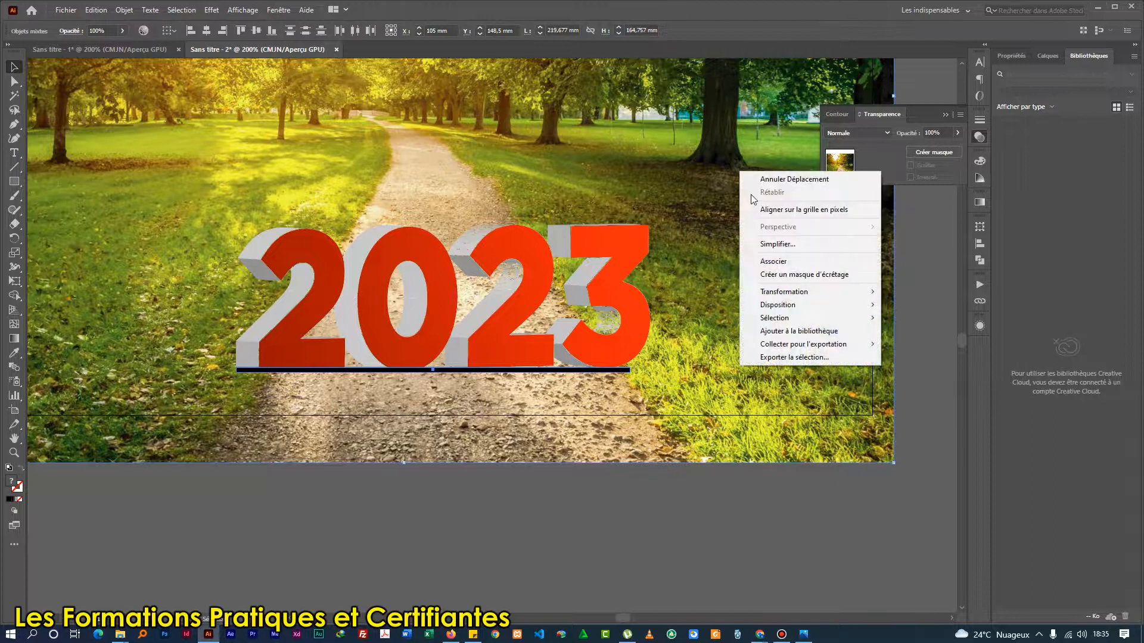
{"action": "mouse_move", "coordinate": [787, 302]}
{"action": "left_click", "coordinate": [966, 344]}
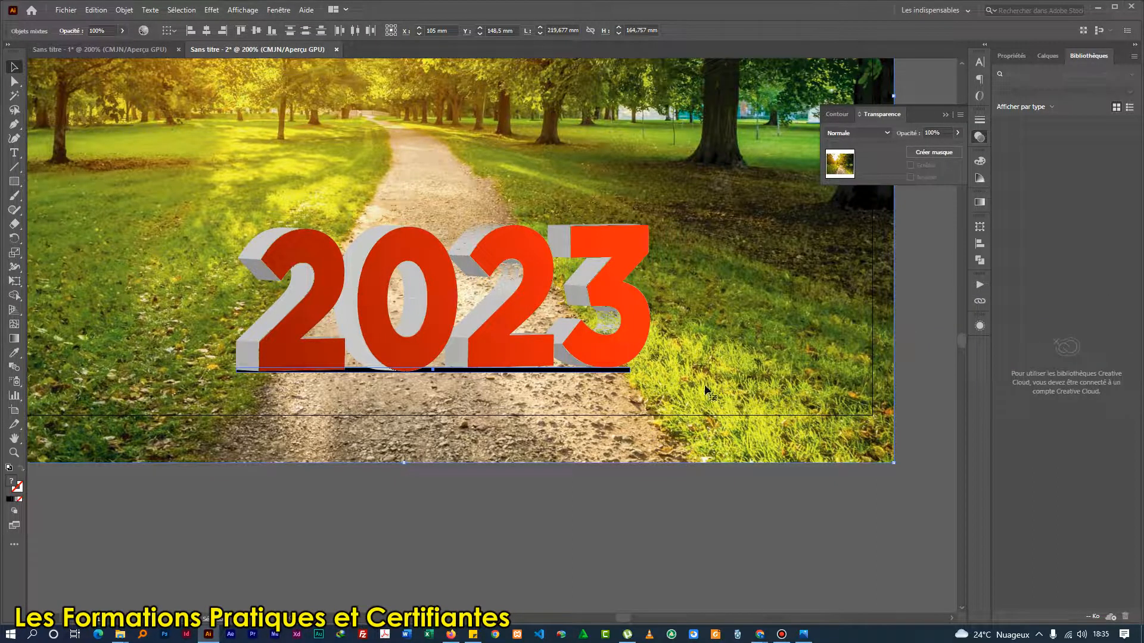
{"action": "left_click", "coordinate": [424, 493]}
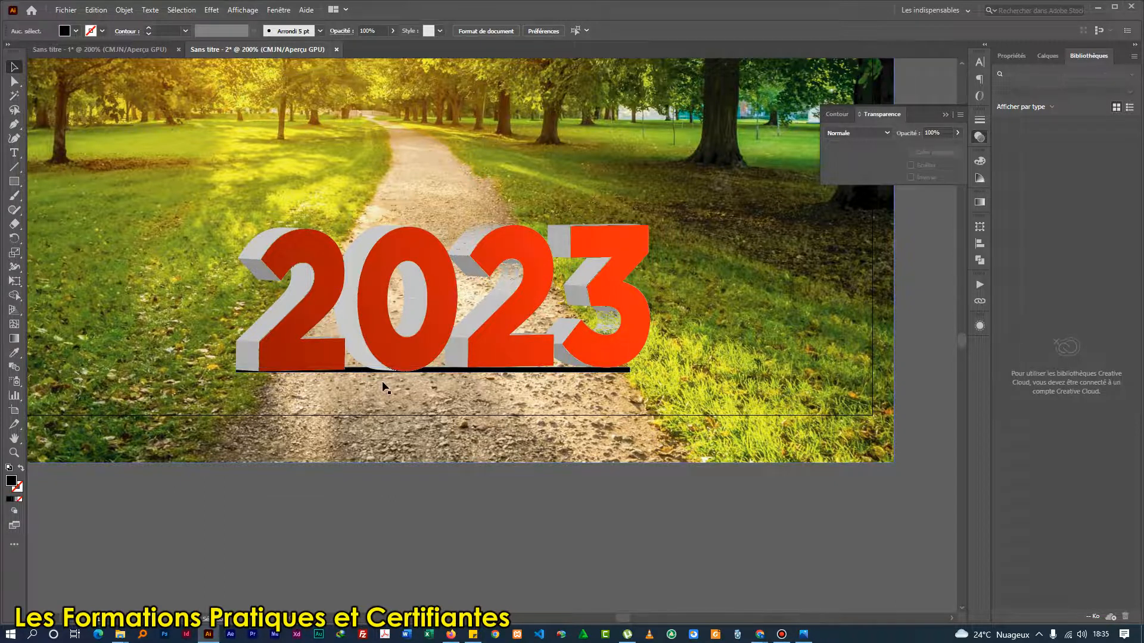
Use direct selection to move the anchor points at the black bar's right end slightly outward and up towards the 3.
{"action": "key", "text": "a"}
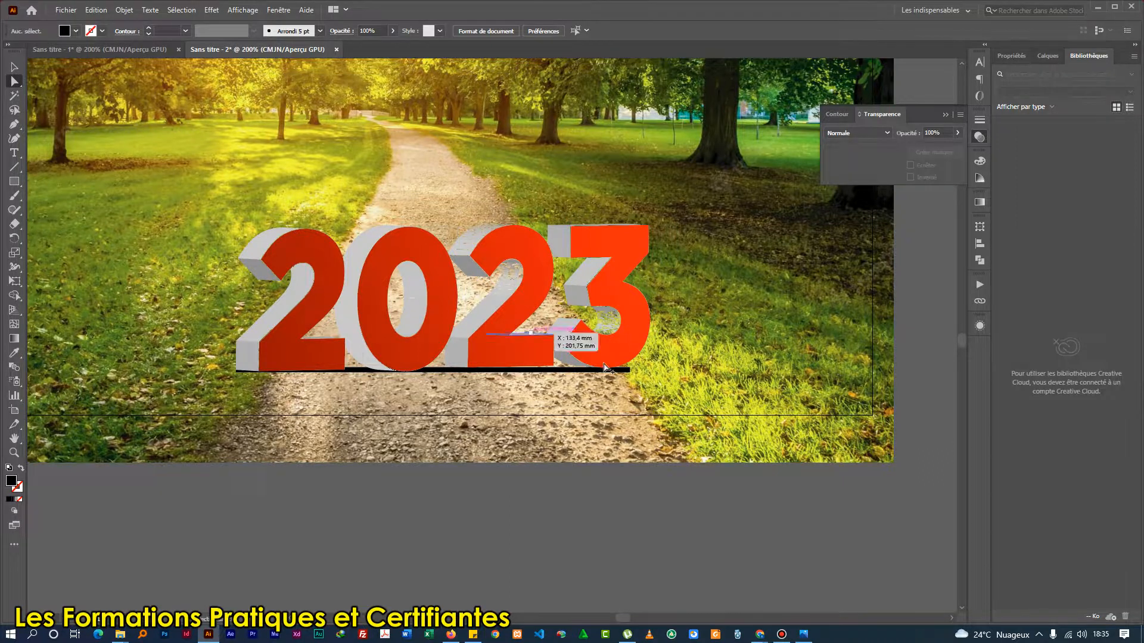
{"action": "scroll", "coordinate": [633, 376], "scroll_direction": "up", "scroll_amount": 3}
{"action": "scroll", "coordinate": [632, 381], "scroll_direction": "up", "scroll_amount": 1}
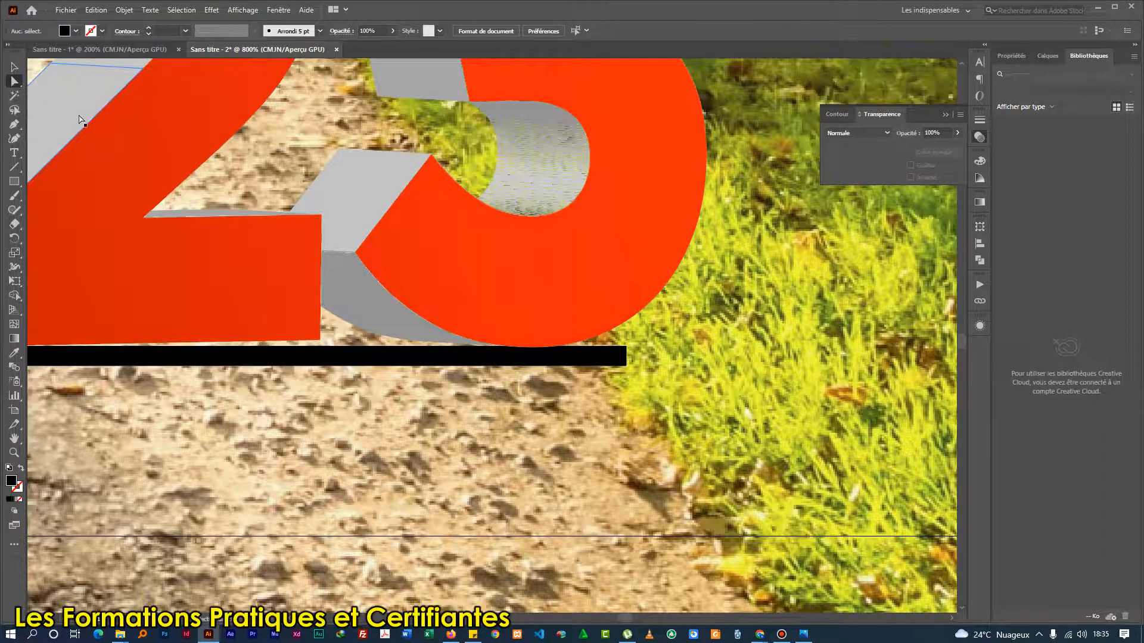
{"action": "left_click", "coordinate": [628, 359]}
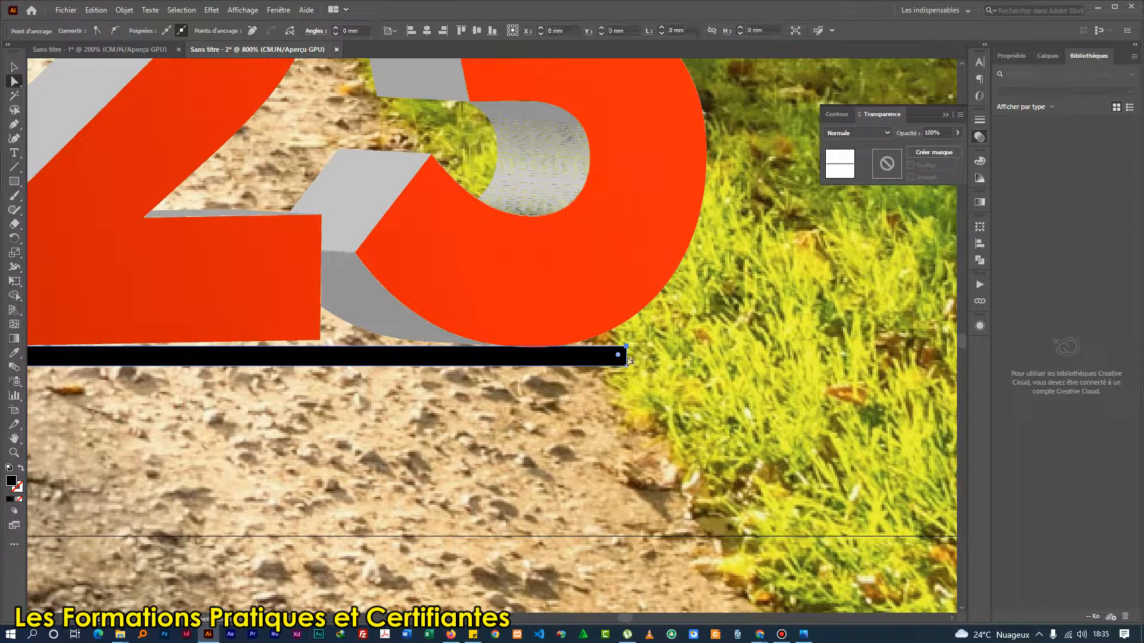
{"action": "left_click", "coordinate": [626, 365], "text": "shift"}
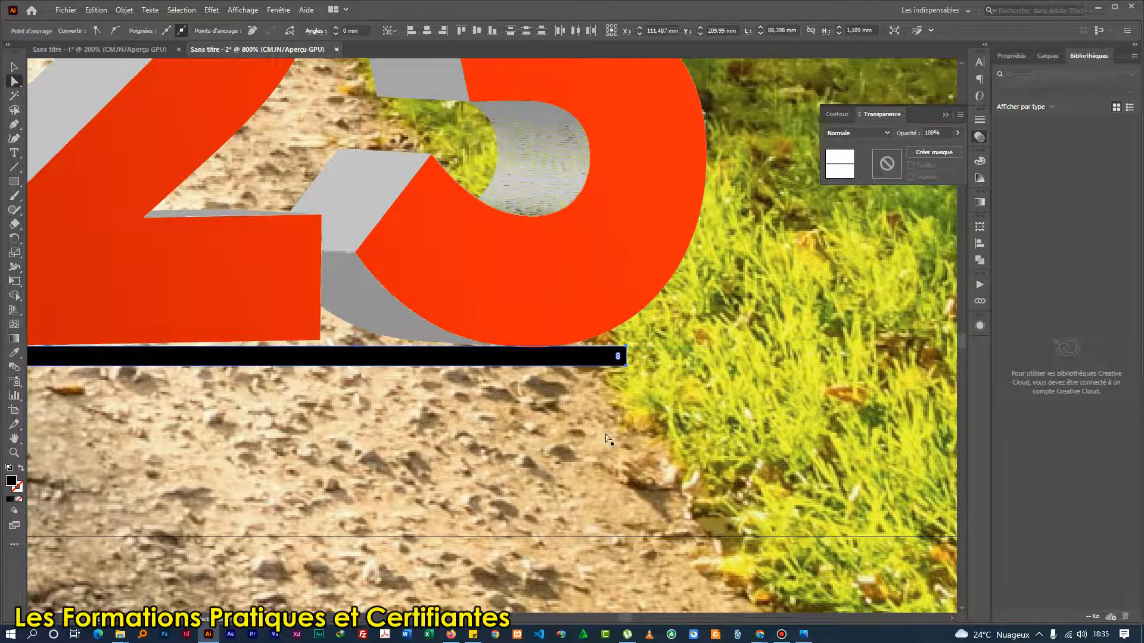
{"action": "left_click", "coordinate": [608, 439]}
{"action": "left_click", "coordinate": [626, 366]}
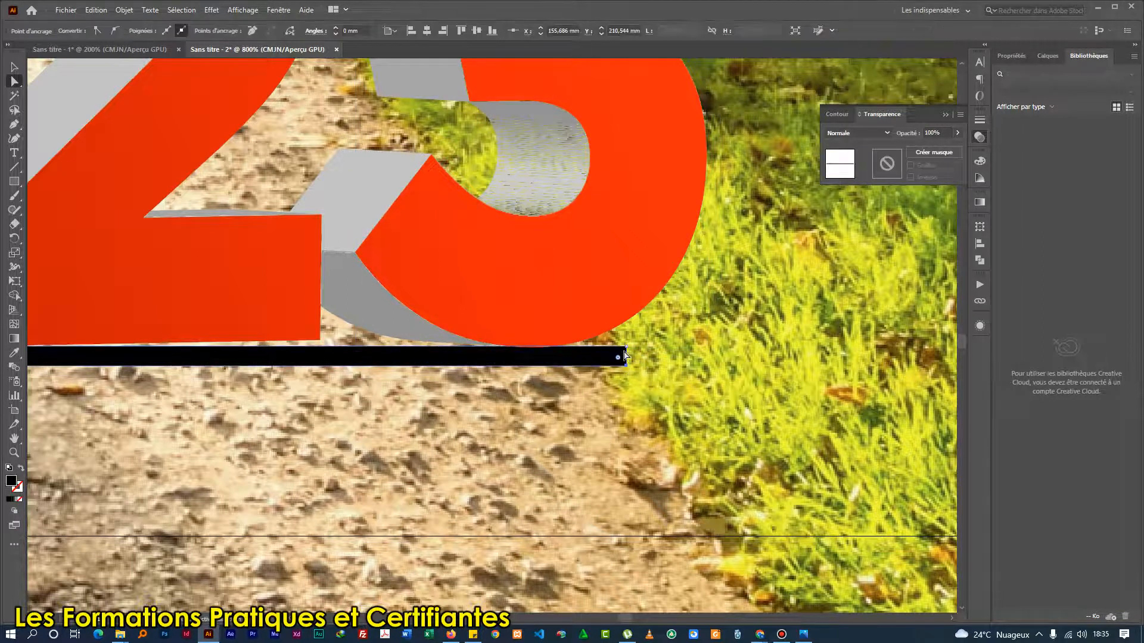
{"action": "mouse_move", "coordinate": [626, 347]}
{"action": "left_mouse_down"}
{"action": "mouse_move", "coordinate": [670, 323]}
{"action": "mouse_move", "coordinate": [637, 337]}
{"action": "left_mouse_up"}
{"action": "scroll", "coordinate": [541, 369], "scroll_direction": "down", "scroll_amount": 5}
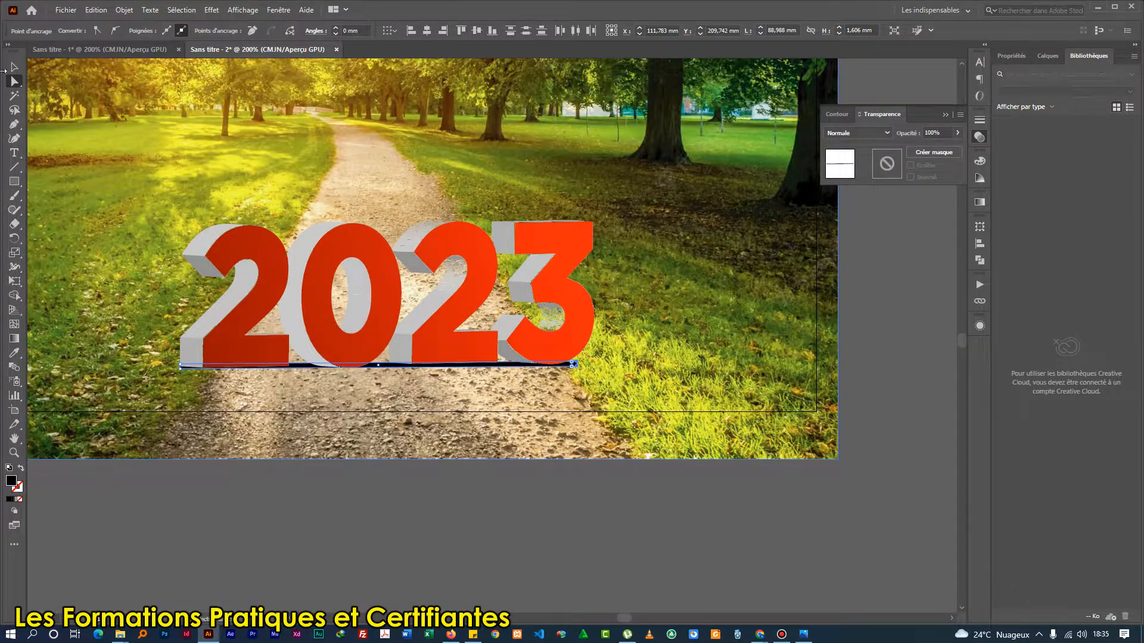
Undo the last anchor point move on the black bar.
{"action": "scroll", "coordinate": [191, 367], "scroll_direction": "up", "scroll_amount": 2}
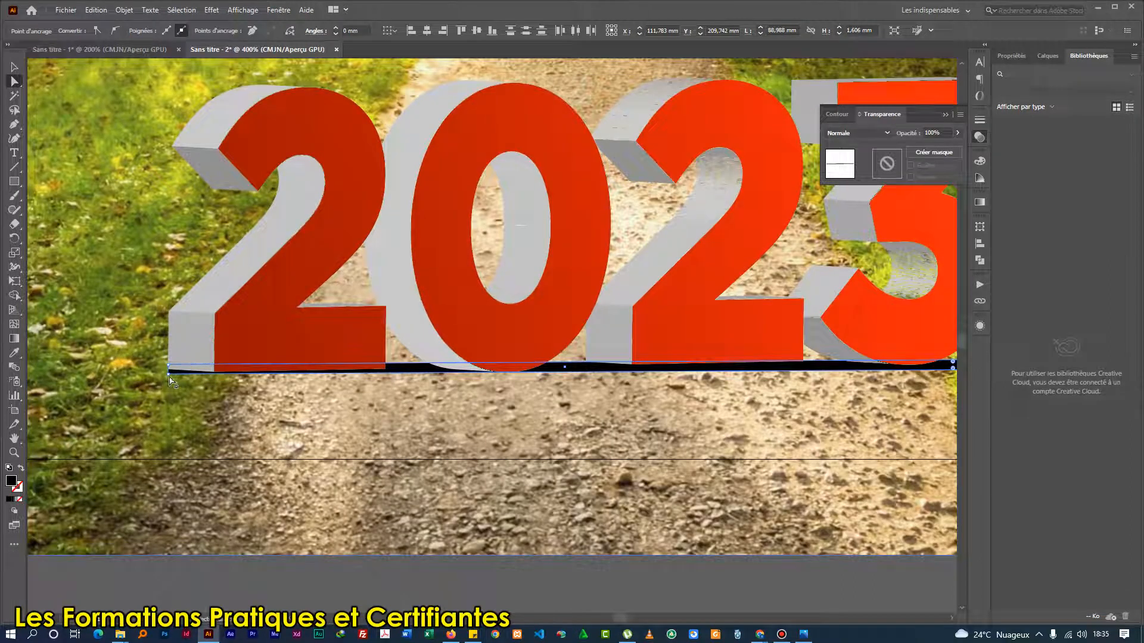
{"action": "key", "text": "v"}
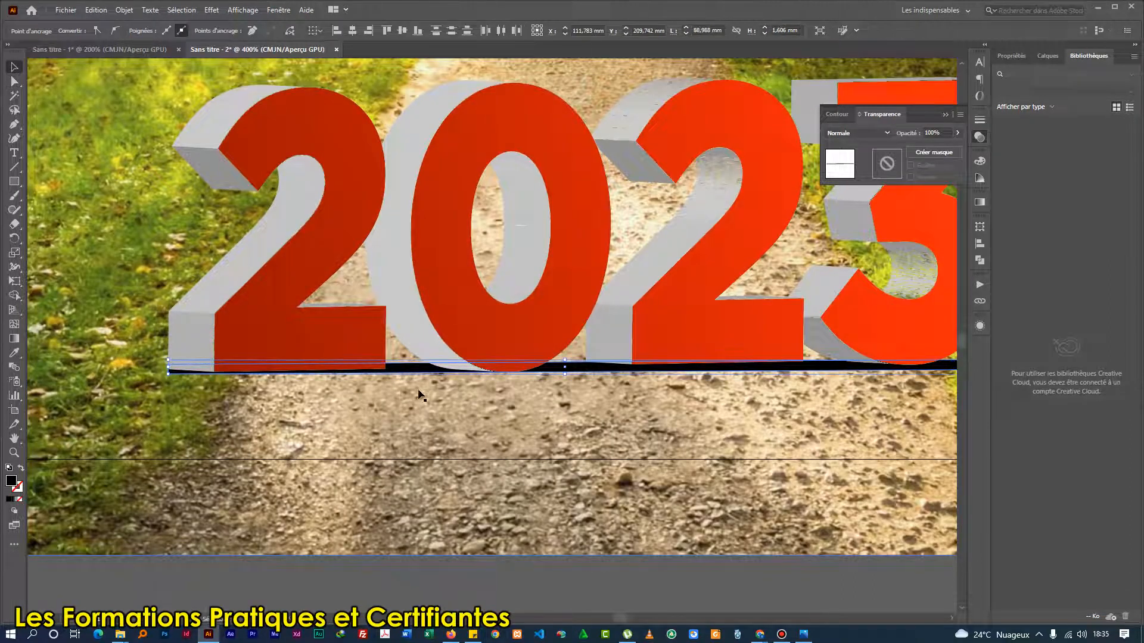
{"action": "key", "text": "ctrl+z"}
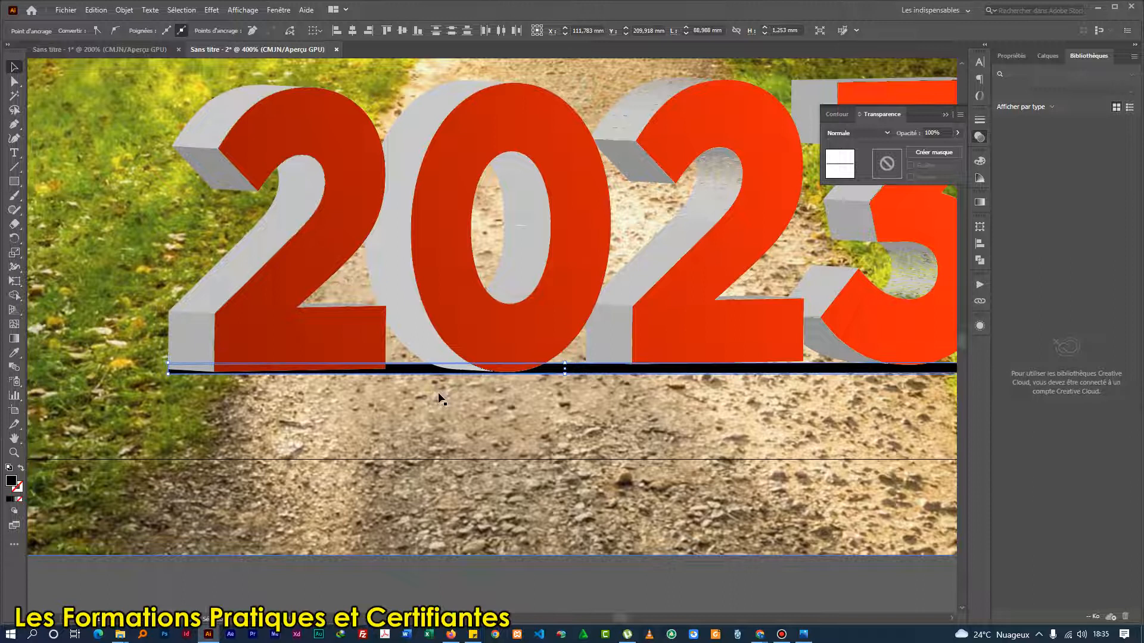
Apply a Gaussian blur with a radius of 3.973 pixels to the black bar as a ground shadow, and deselect it.
{"action": "scroll", "coordinate": [368, 375], "scroll_direction": "down", "scroll_amount": 2}
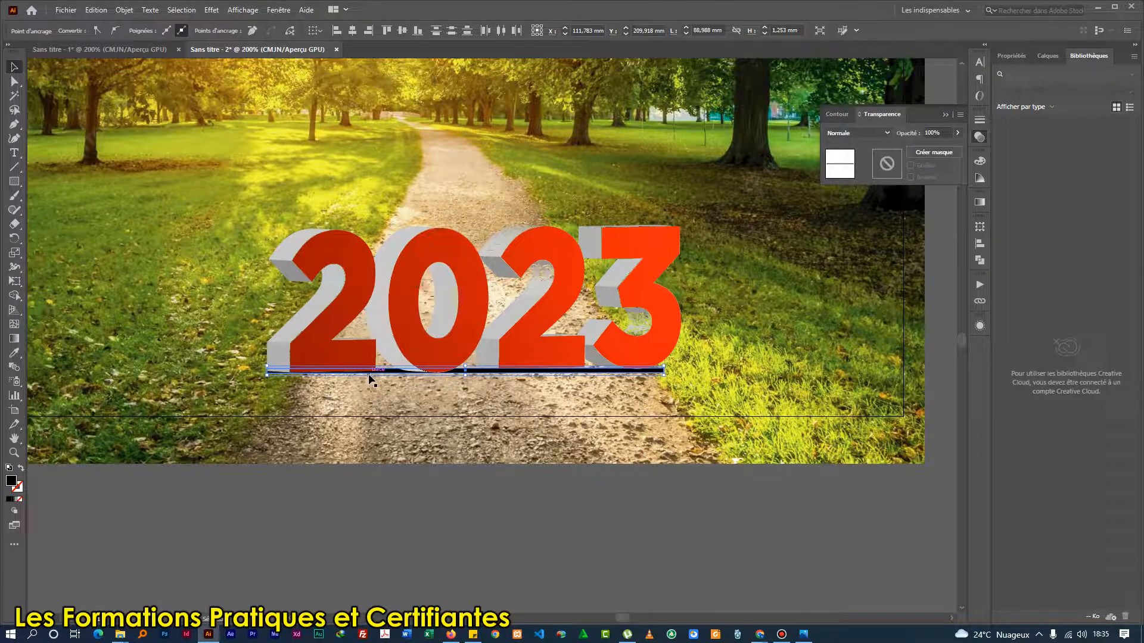
{"action": "left_click", "coordinate": [212, 10]}
{"action": "mouse_move", "coordinate": [283, 214]}
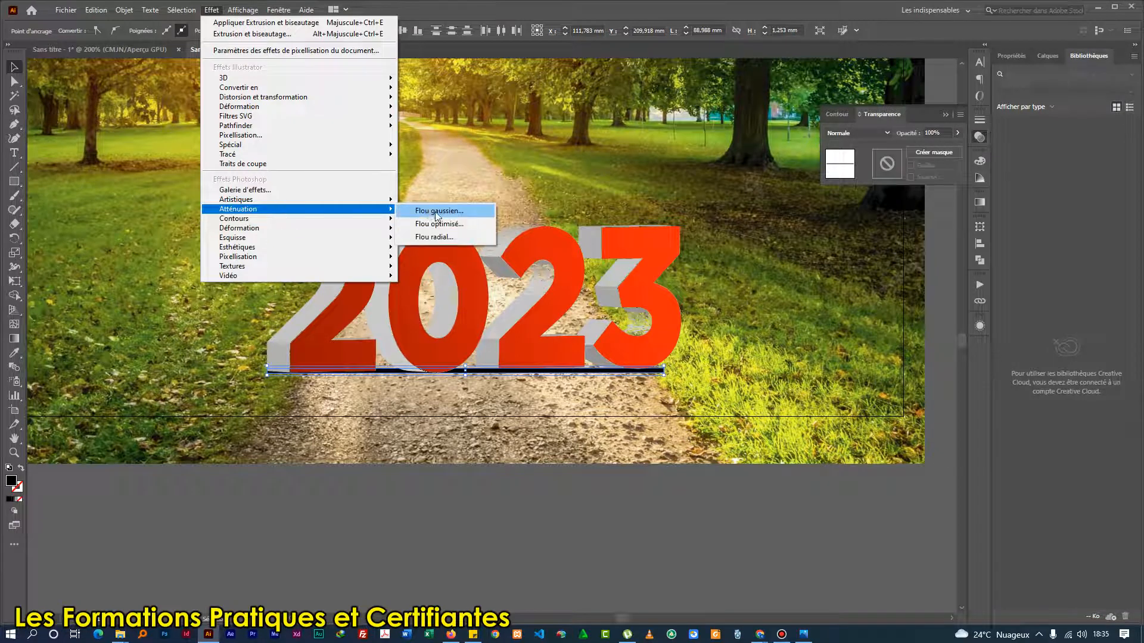
{"action": "left_click", "coordinate": [438, 210]}
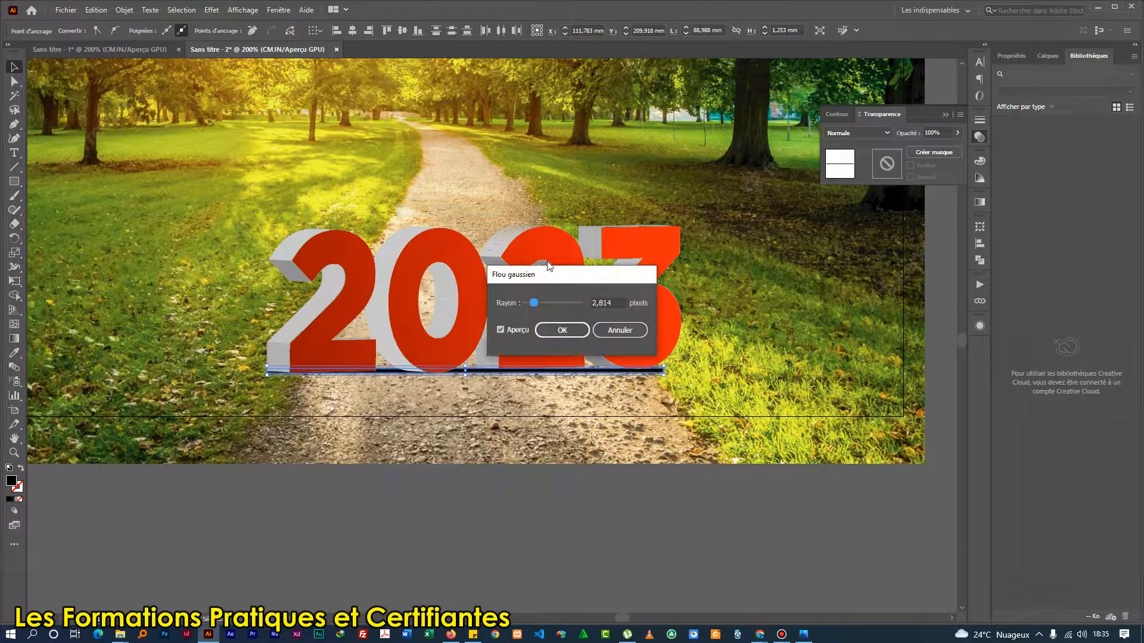
{"action": "left_click_drag", "start_coordinate": [535, 305], "coordinate": [538, 306]}
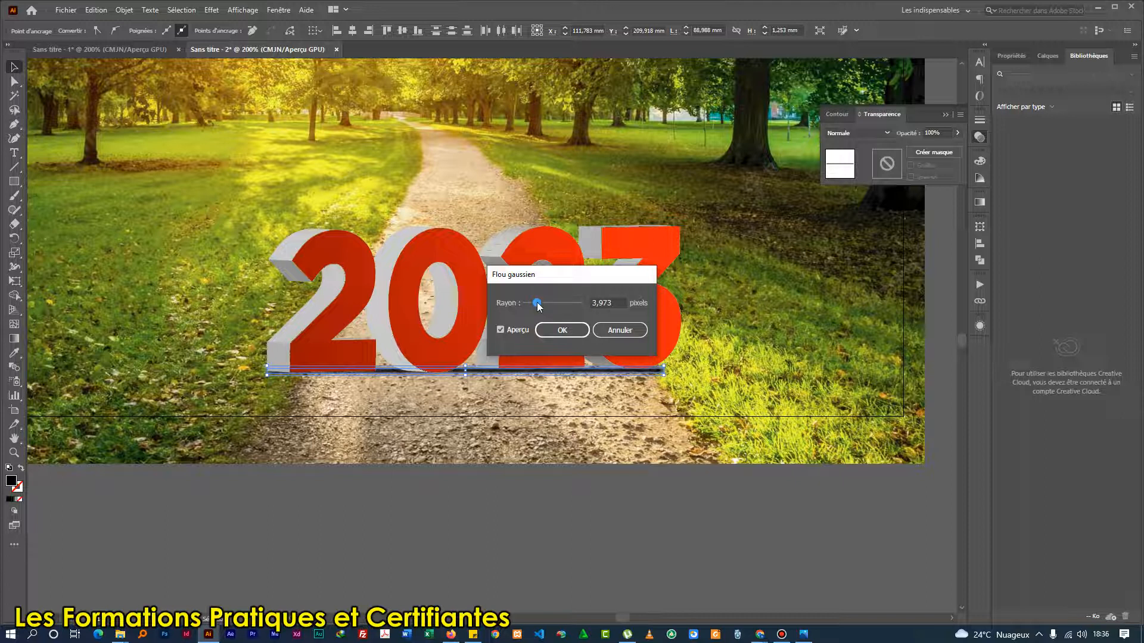
{"action": "left_click", "coordinate": [562, 331]}
{"action": "left_click", "coordinate": [516, 506]}
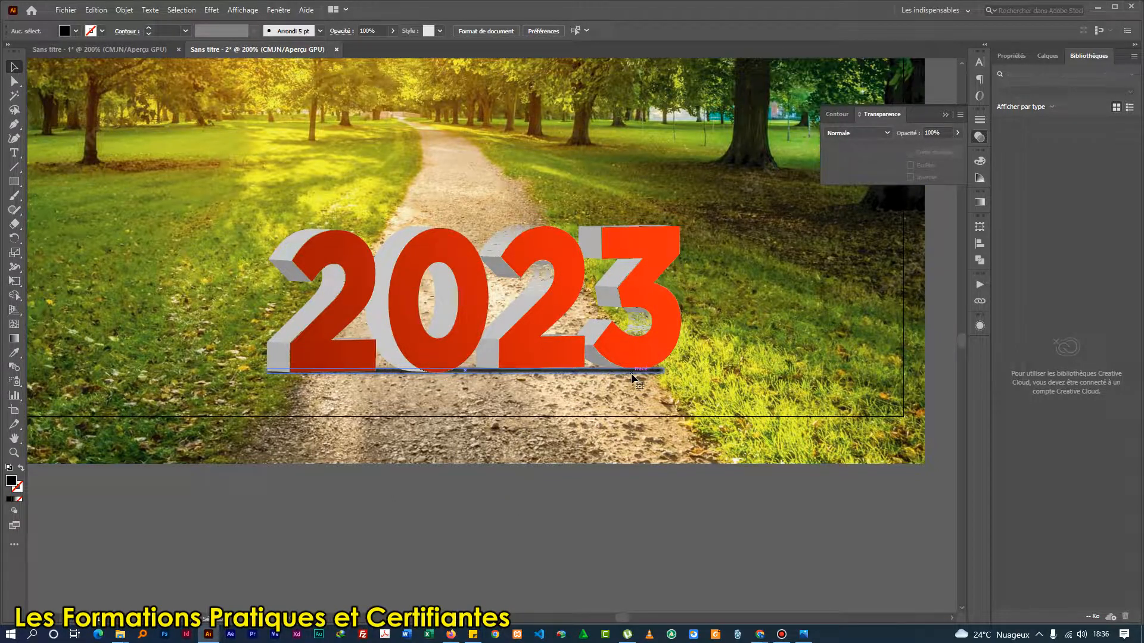
Nudge the blurred shadow bar up about 0.35 mm, closer under the 2023 digits.
{"action": "left_click", "coordinate": [632, 377]}
{"action": "scroll", "coordinate": [633, 377], "scroll_direction": "up", "scroll_amount": 1}
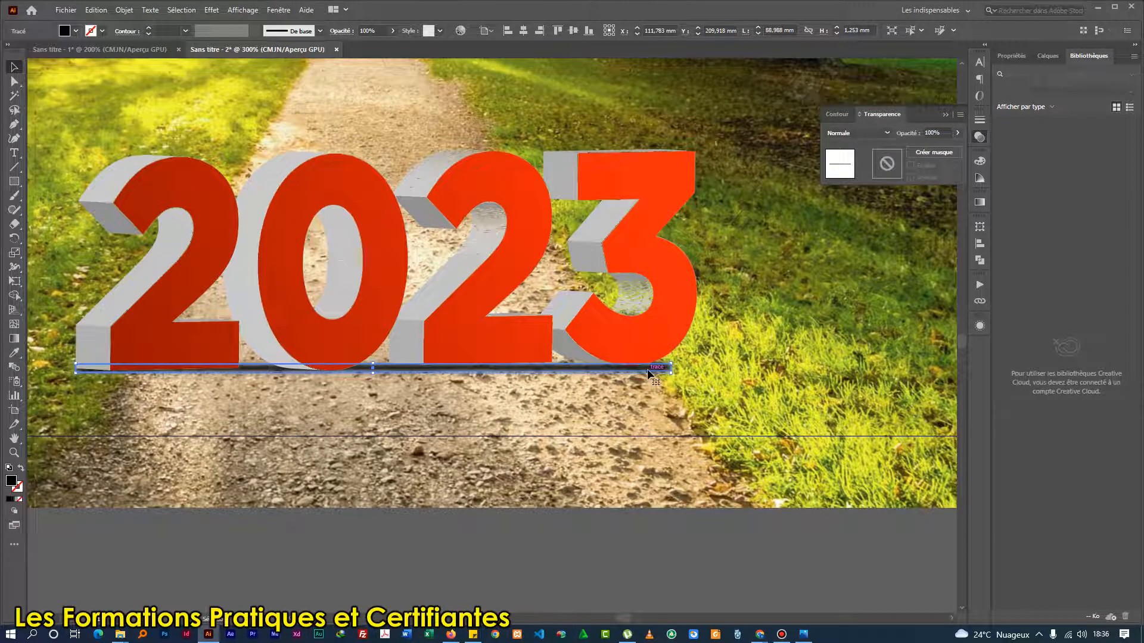
{"action": "key", "text": "Up"}
{"action": "key", "text": "Up"}
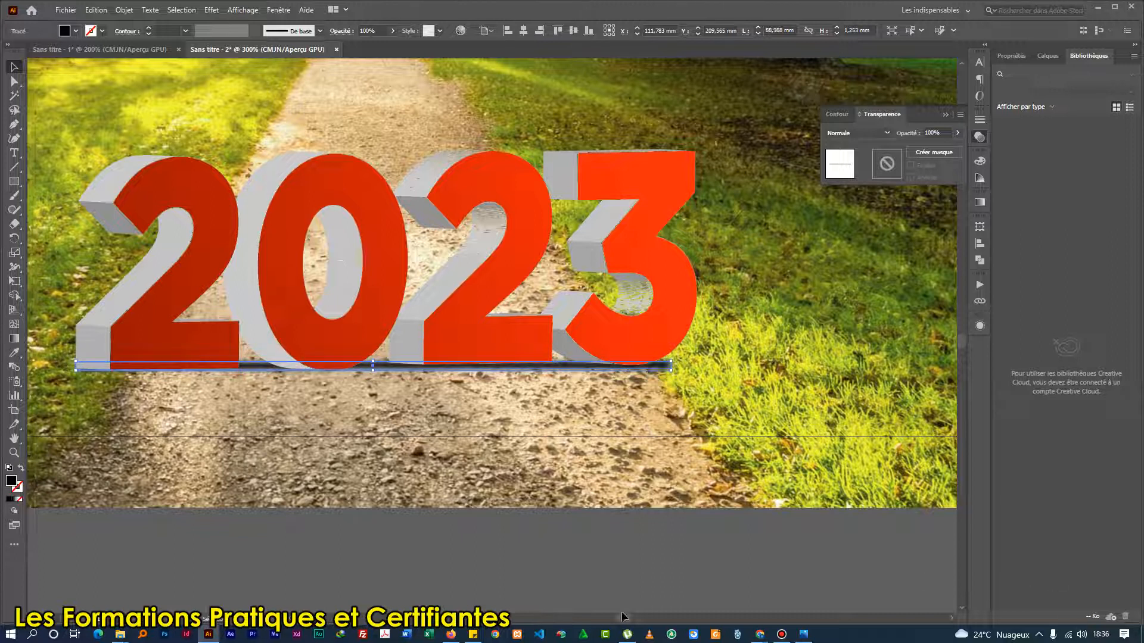
Lower the anchor points at the shadow's left end and raise those at its right end to follow the text's slanted base.
{"action": "left_click", "coordinate": [14, 81]}
{"action": "scroll", "coordinate": [74, 369], "scroll_direction": "up", "scroll_amount": 1}
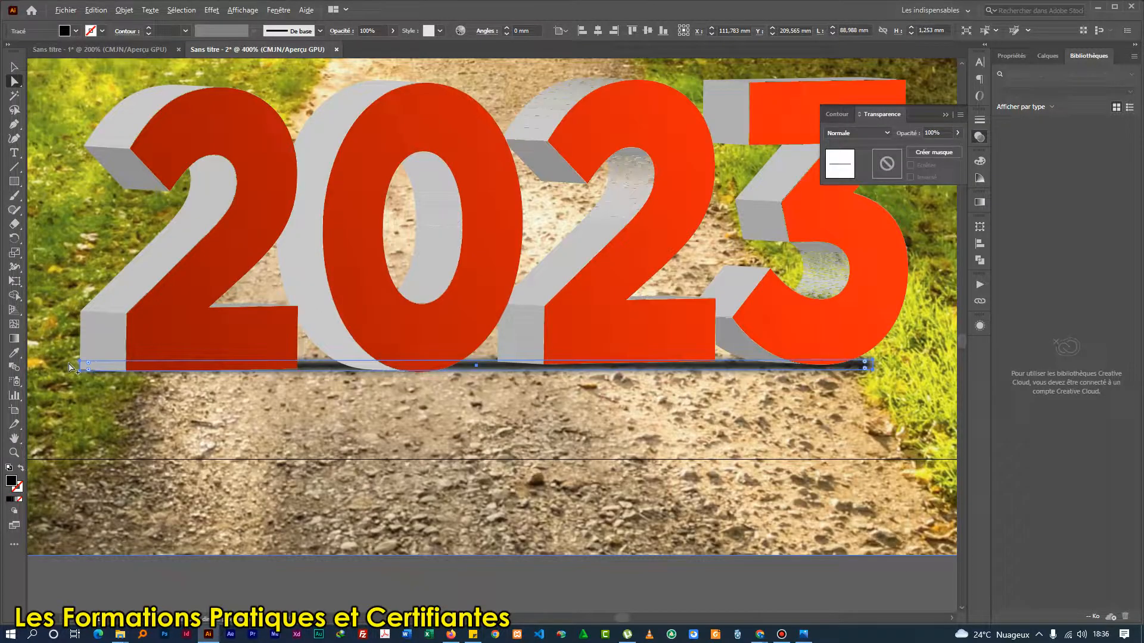
{"action": "left_click_drag", "start_coordinate": [87, 365], "coordinate": [88, 374]}
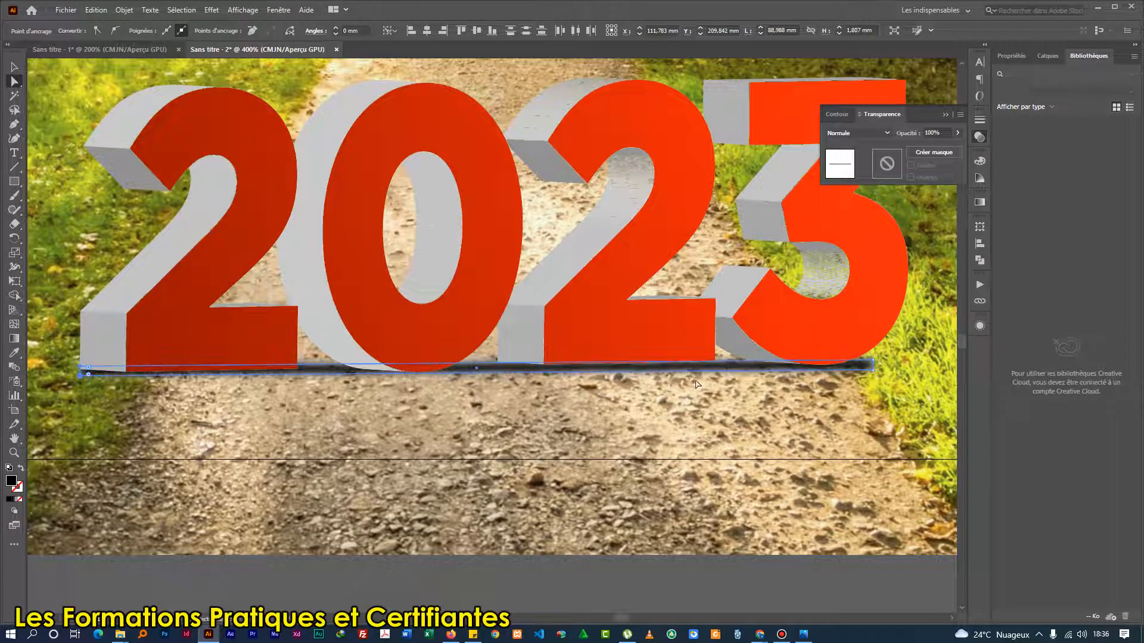
{"action": "left_click_drag", "start_coordinate": [873, 369], "coordinate": [876, 366]}
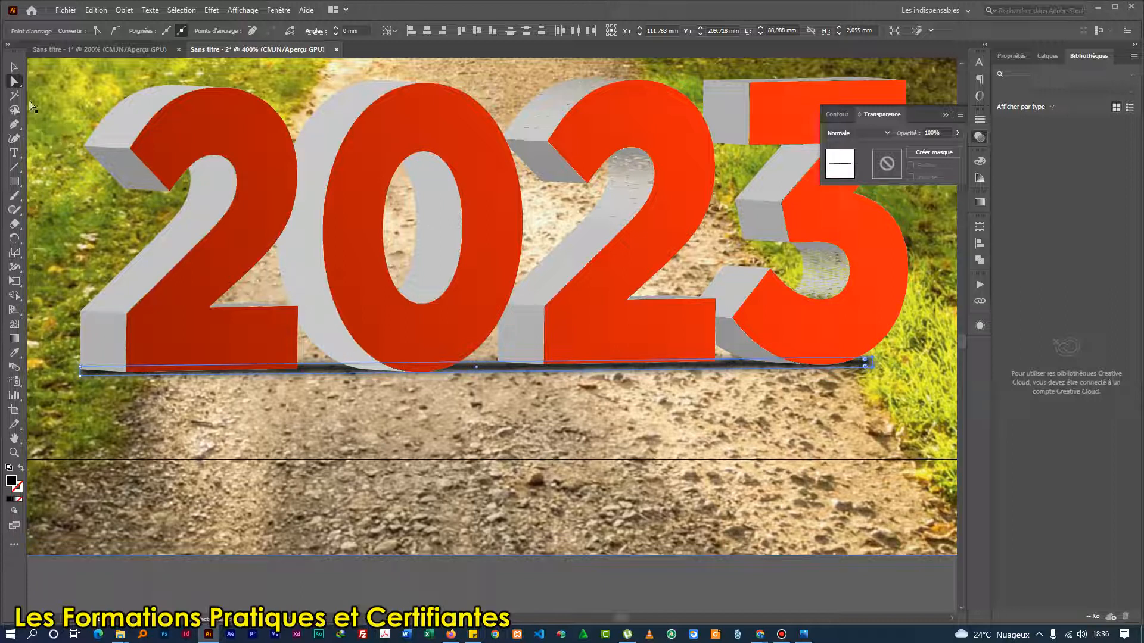
Stretch the shadow's lower edge downward to a height of about 2.4 mm and deselect it.
{"action": "key", "text": "v"}
{"action": "left_click_drag", "start_coordinate": [479, 377], "coordinate": [477, 380]}
{"action": "scroll", "coordinate": [470, 386], "scroll_direction": "down", "scroll_amount": 1}
{"action": "scroll", "coordinate": [470, 387], "scroll_direction": "down", "scroll_amount": 1}
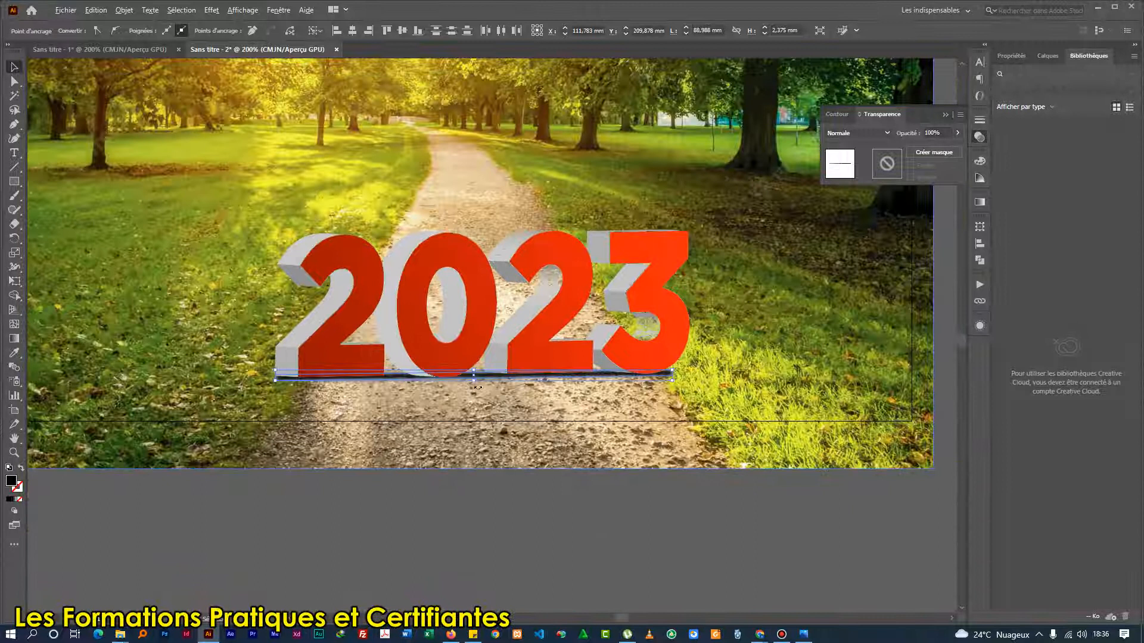
{"action": "left_click", "coordinate": [456, 557]}
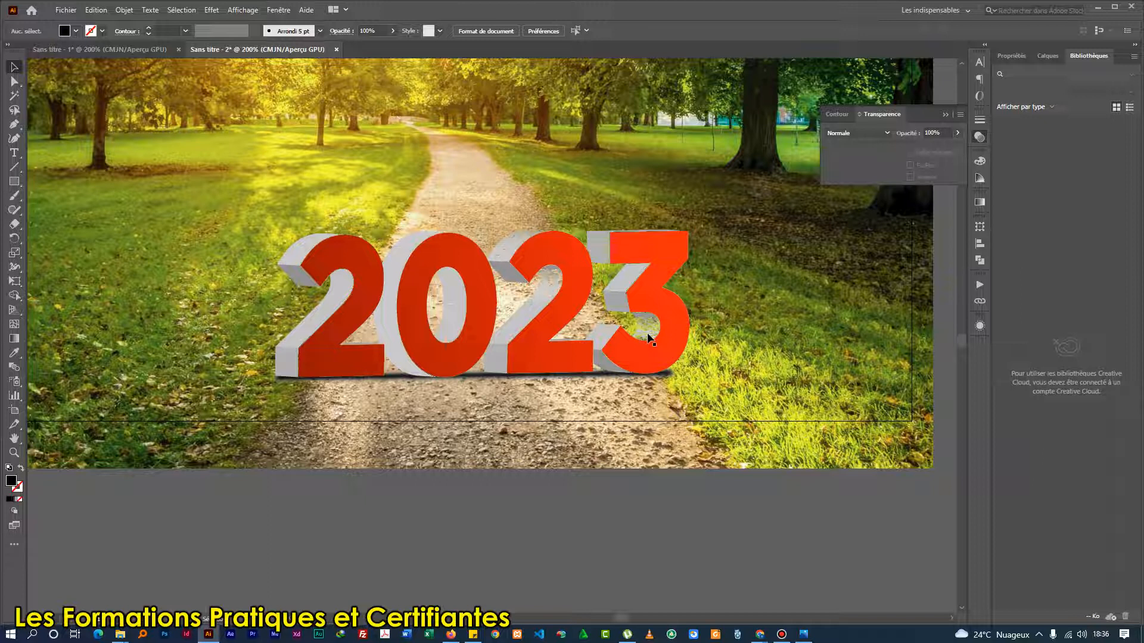
{"action": "scroll", "coordinate": [438, 345], "scroll_direction": "down", "scroll_amount": 1}
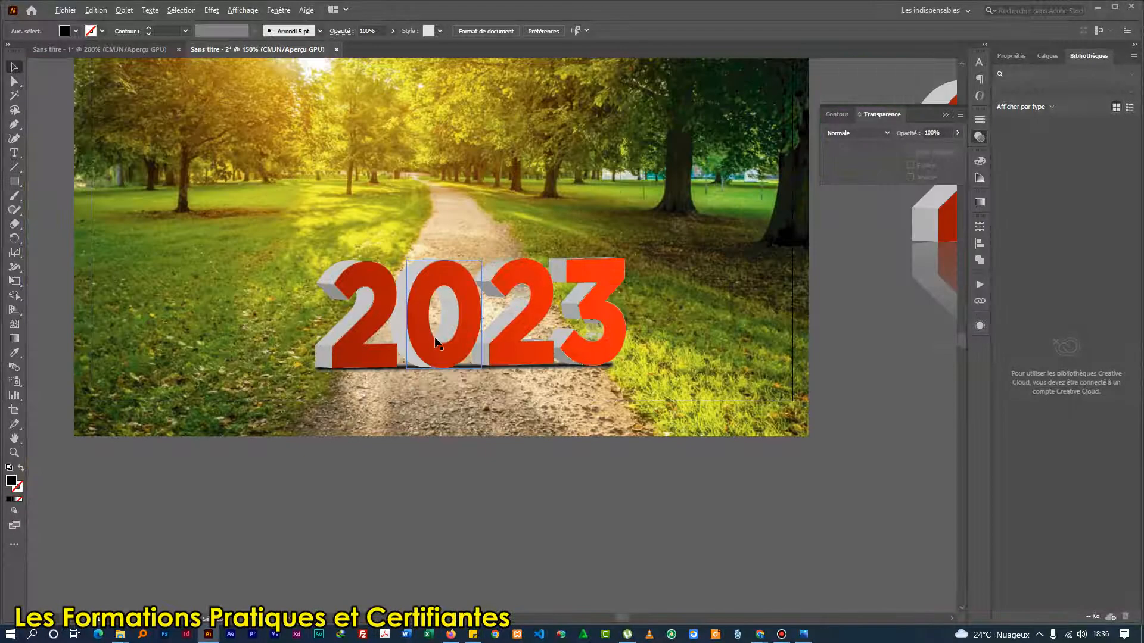
{"action": "scroll", "coordinate": [363, 310], "scroll_direction": "up", "scroll_amount": 2}
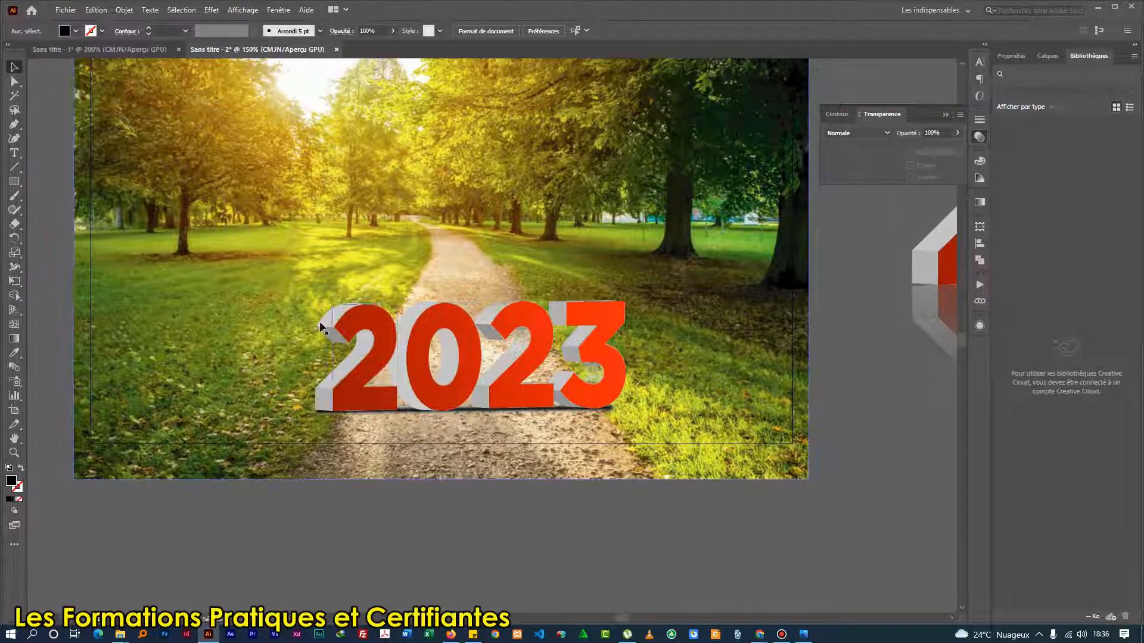